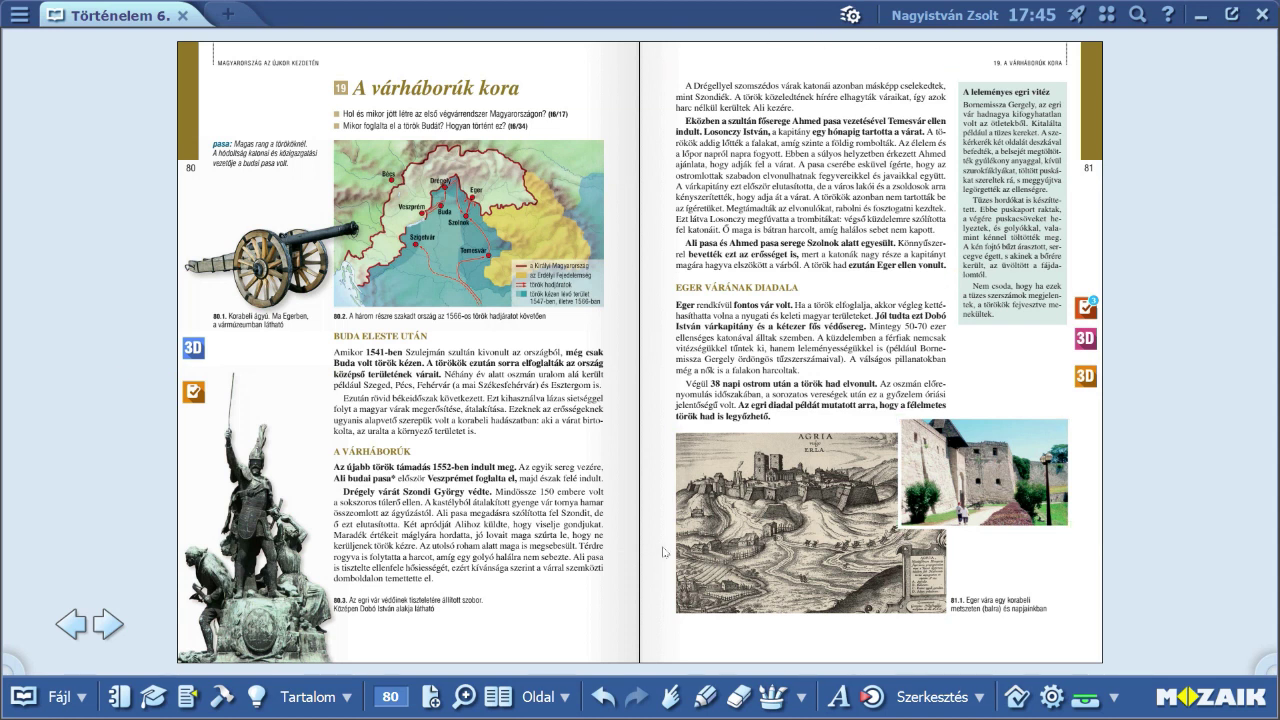
- Switch from mozaBook to Chrome and bring up the classwork page of ZsoltClass 6 in Google Classroom
left_click(1200, 18)
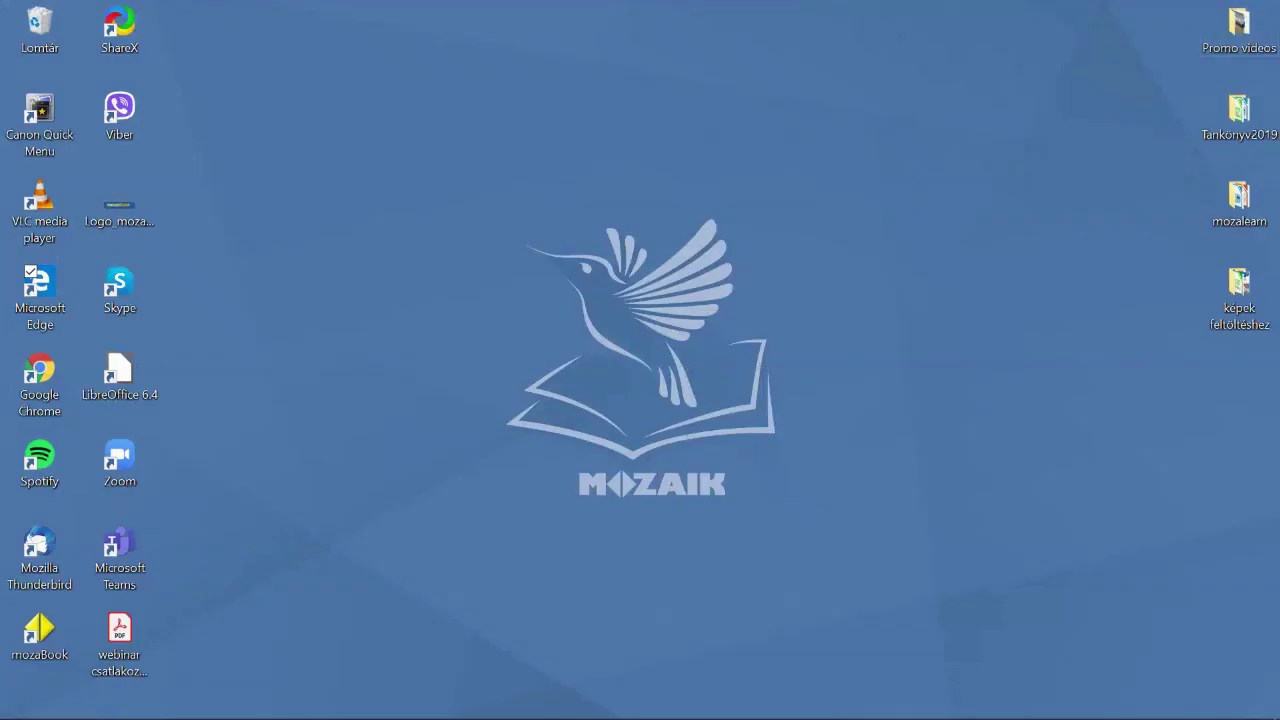
mouse_move(343, 700)
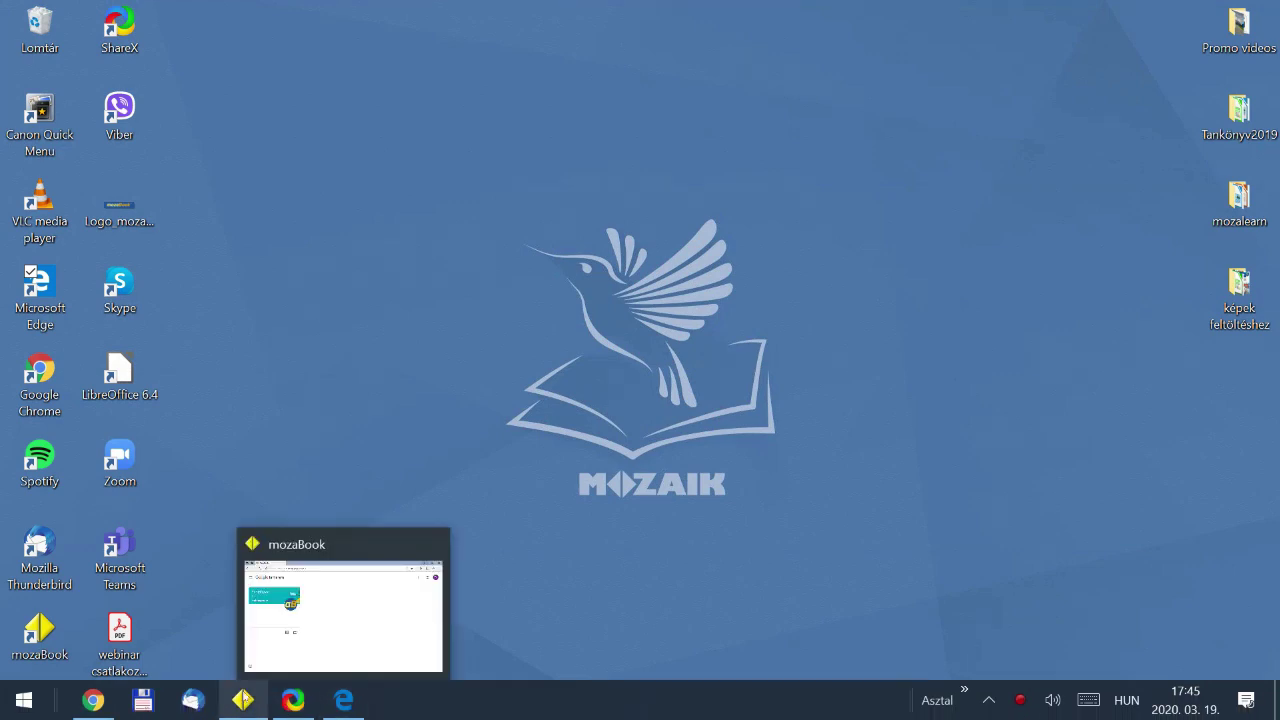
left_click(97, 703)
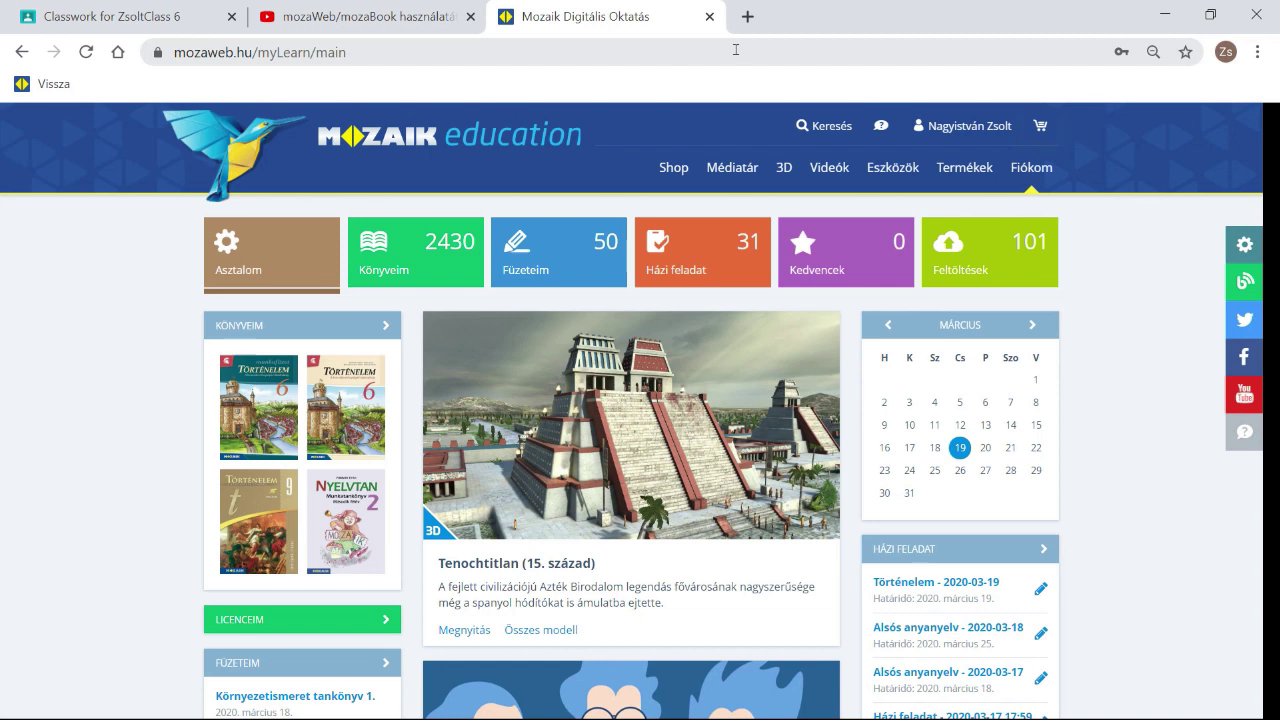
left_click(143, 22)
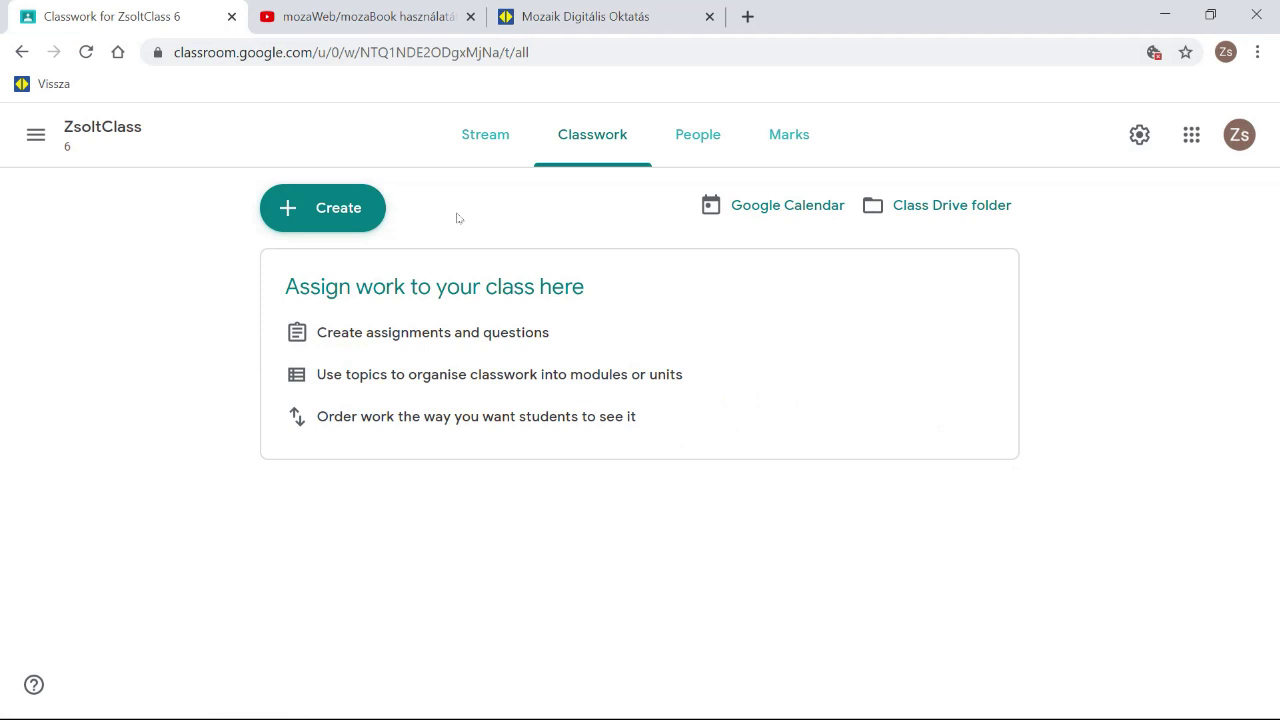
- Create a new classwork material with the title "A várháborúk kora"
left_click(352, 222)
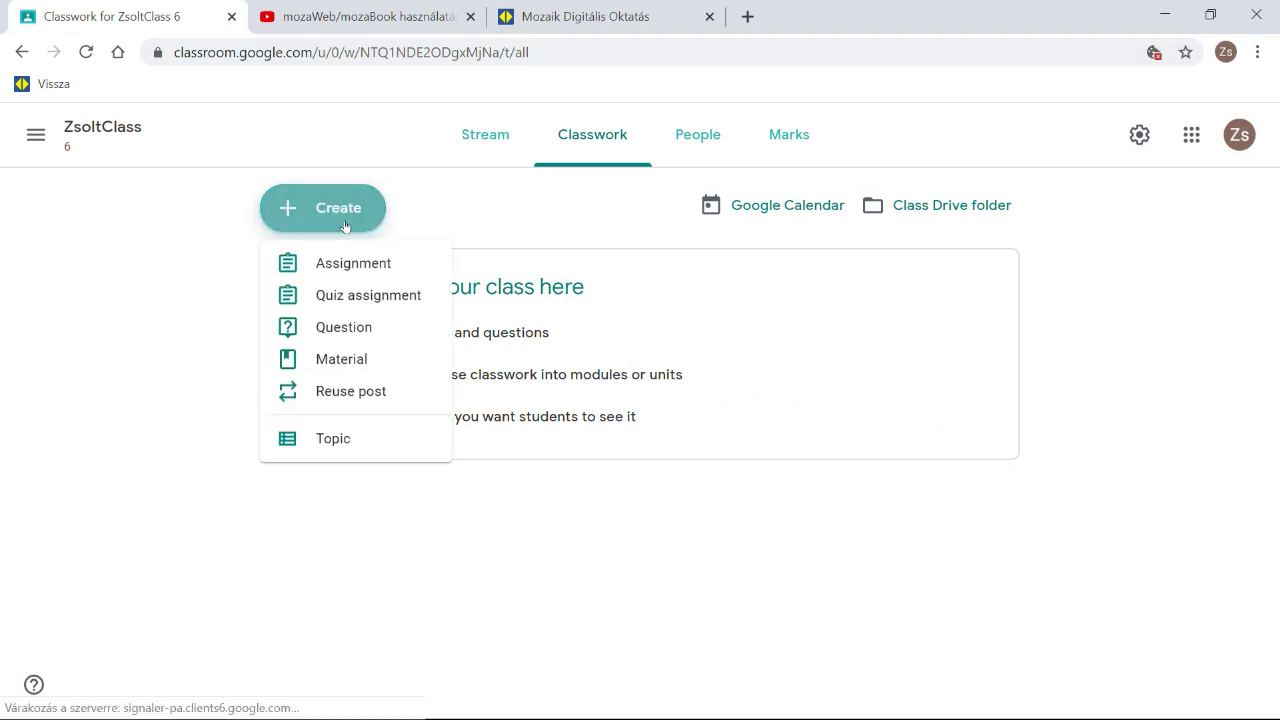
left_click(352, 360)
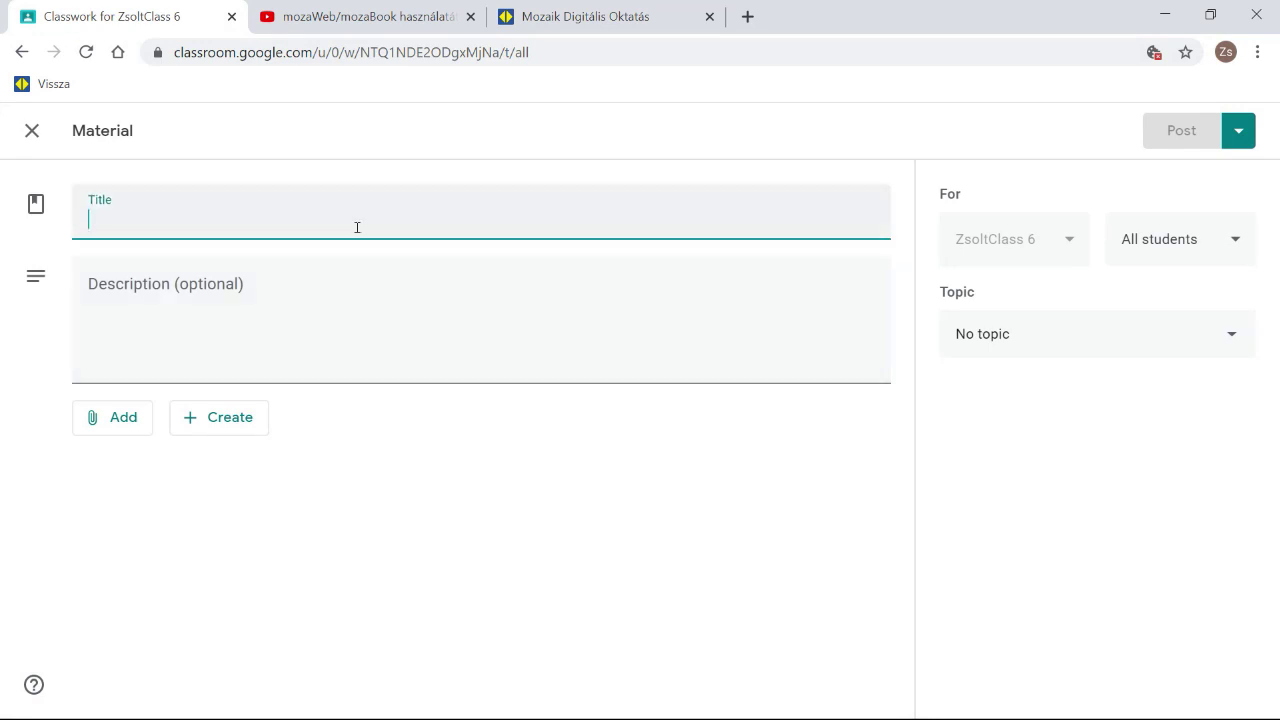
type("A ")
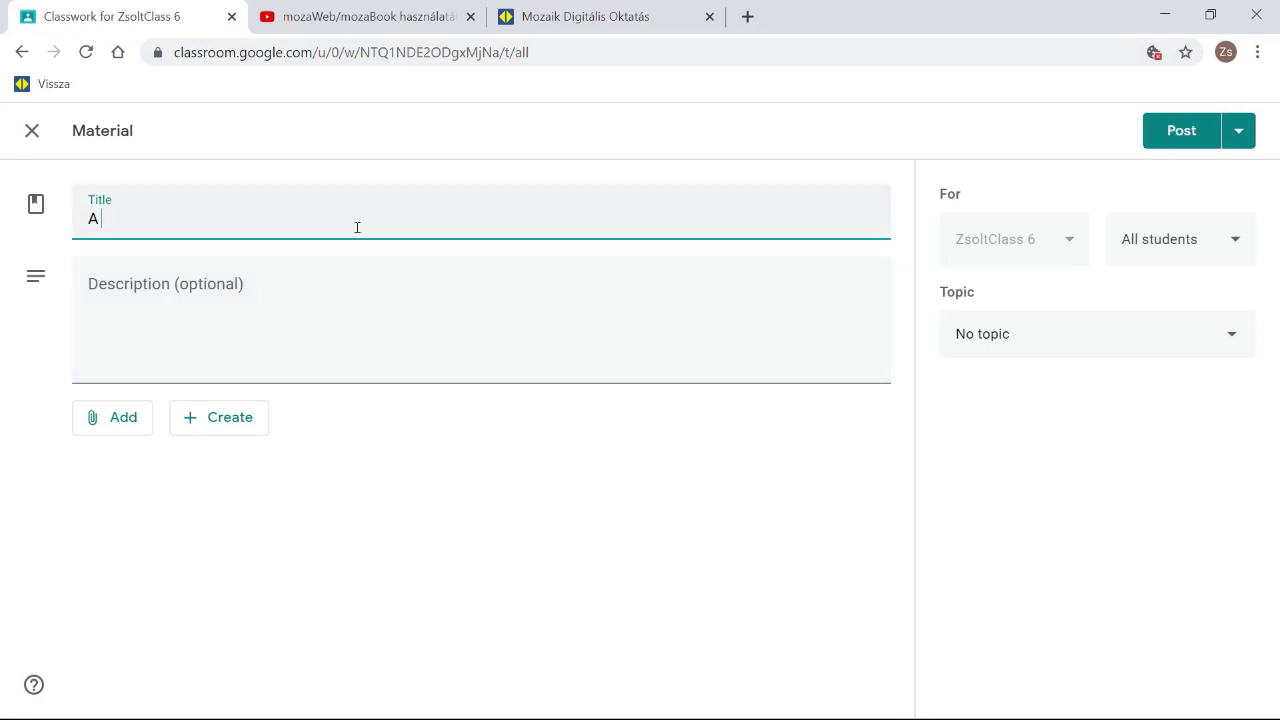
type("várháborúk kora")
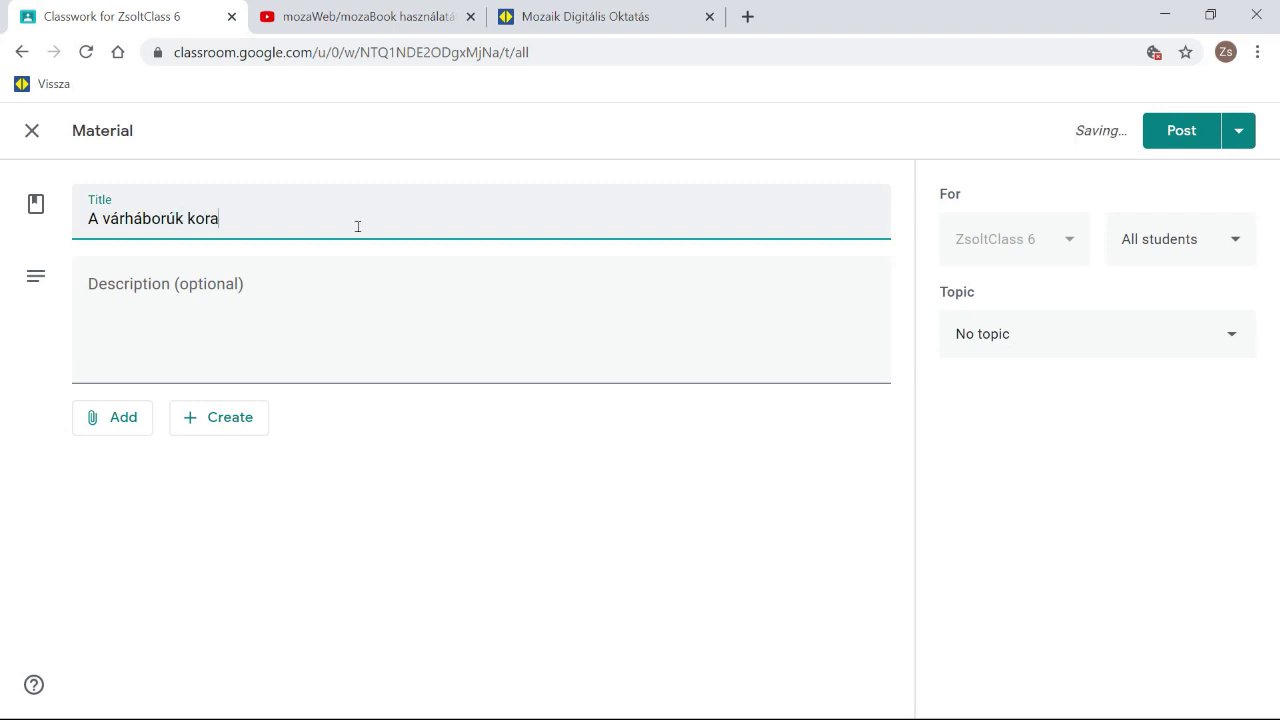
left_click(200, 355)
type("https://www.mozaweb.hu/Extra-3D_modellek-Egri_var_16_szazad-4048")
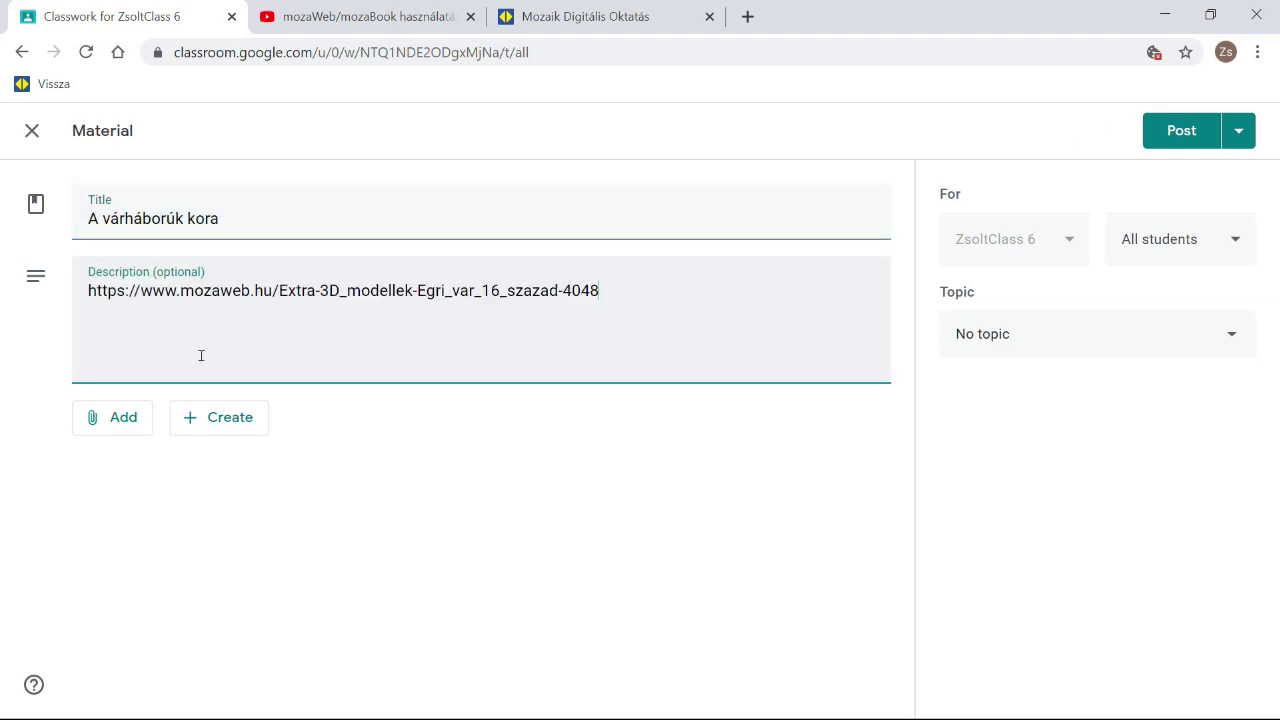
left_click_drag(600, 292, 117, 296)
key("BackSpace")
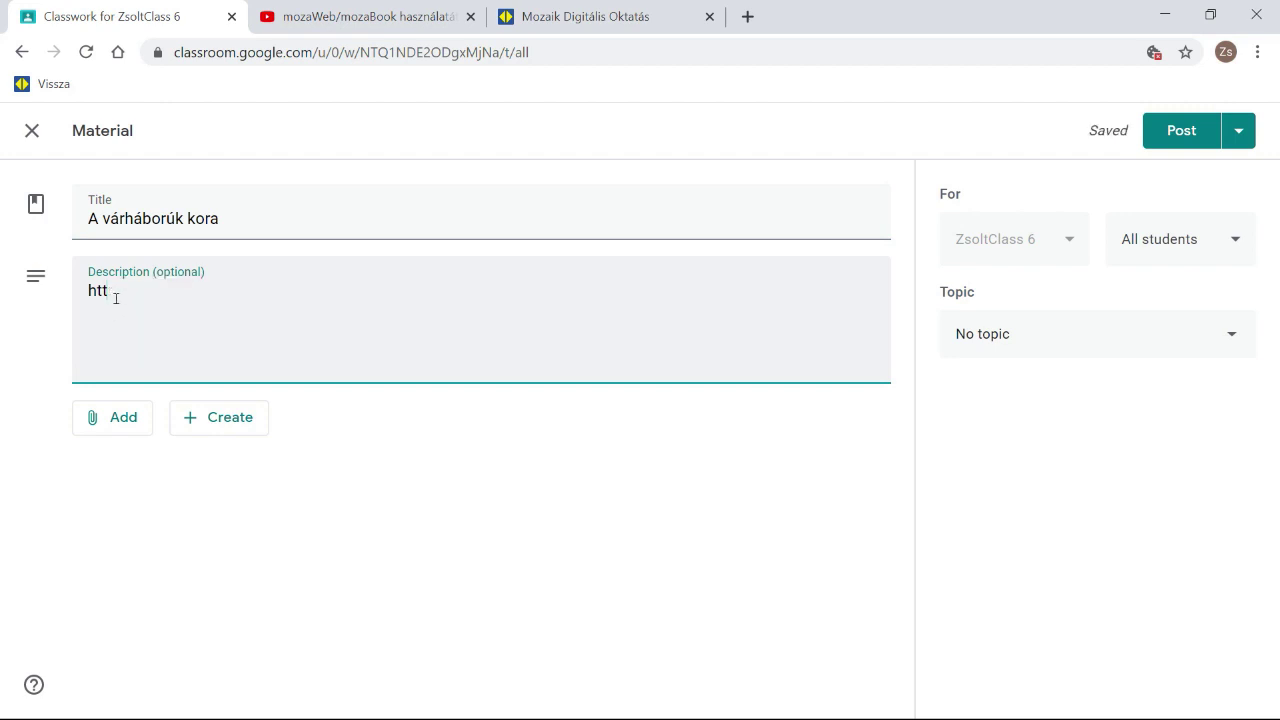
key("BackSpace")
key("BackSpace")
key("BackSpace")
- Write the description "Nyissátok meg a tankönyvet a 80. oldalon. Olvassátok el a leckét. Nézzétek meg az "Egri vár" 3D-s jelenetet."
type("Nyissátok meg a tankönyvet a 80")
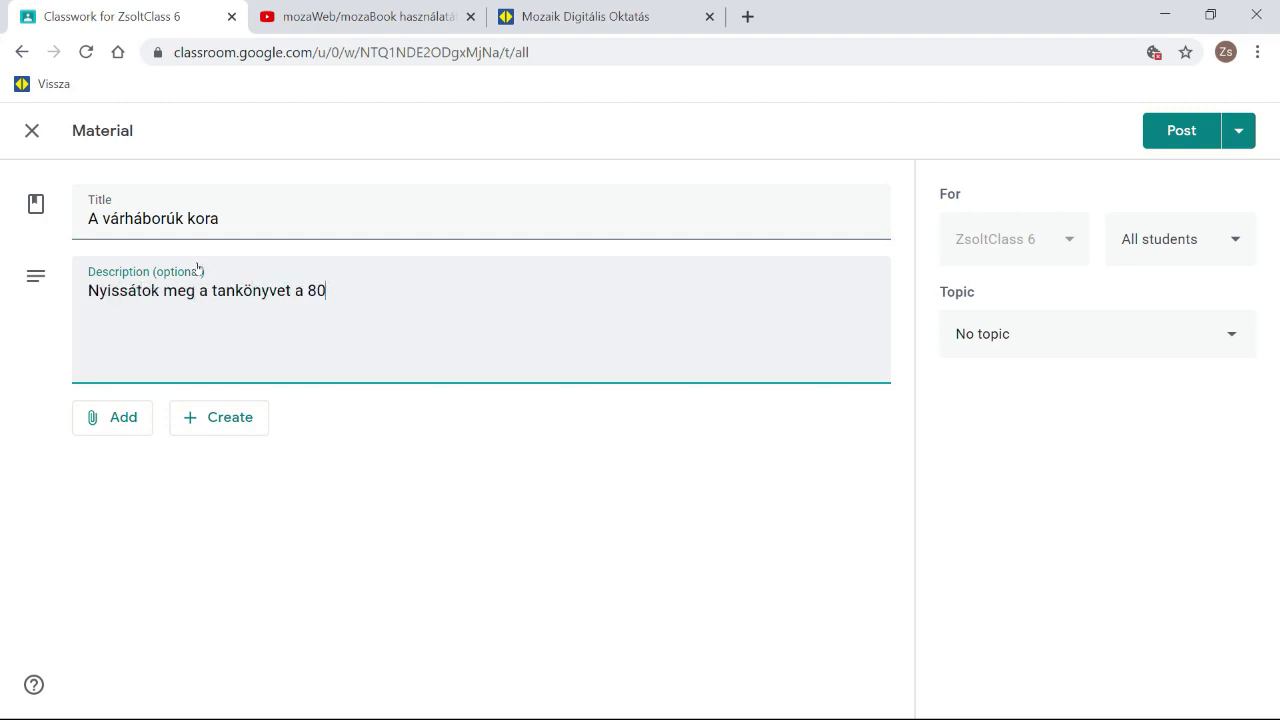
type(". oldalon. Olvassátok el a leckét.")
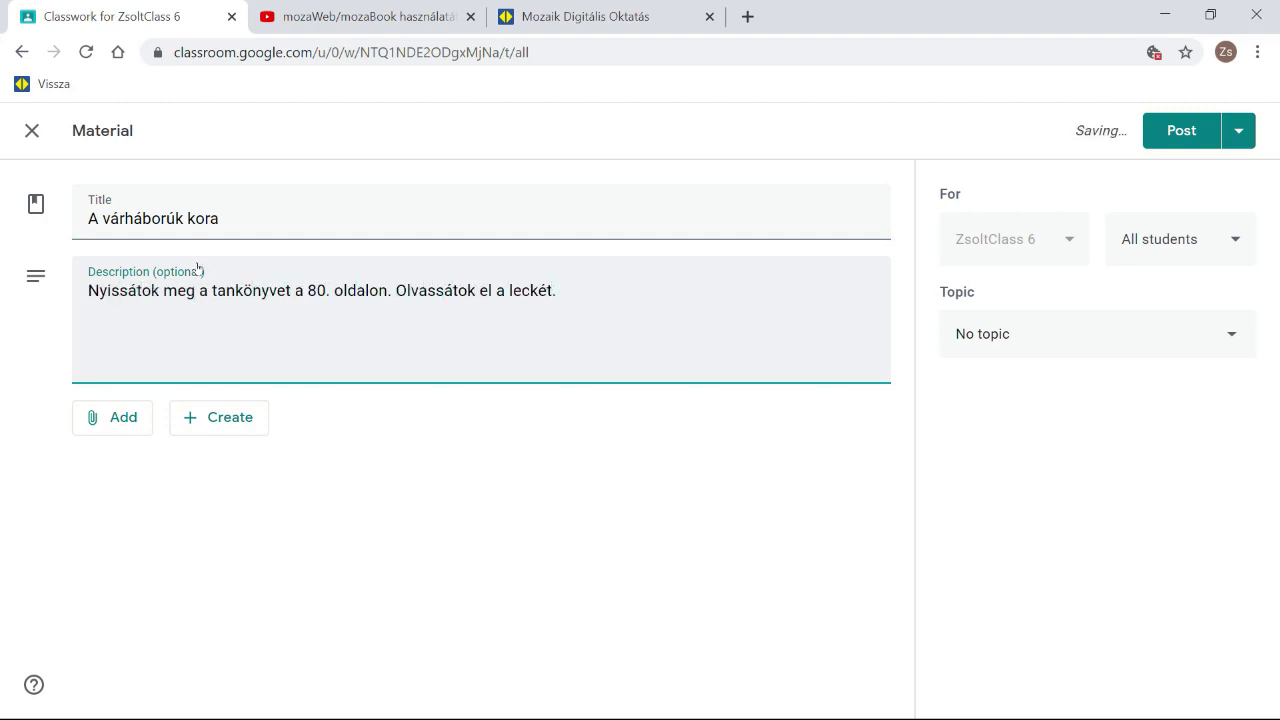
type(" Nézzétek meg az \"Egri váe")
type("\" 3D-s jelenetet.")
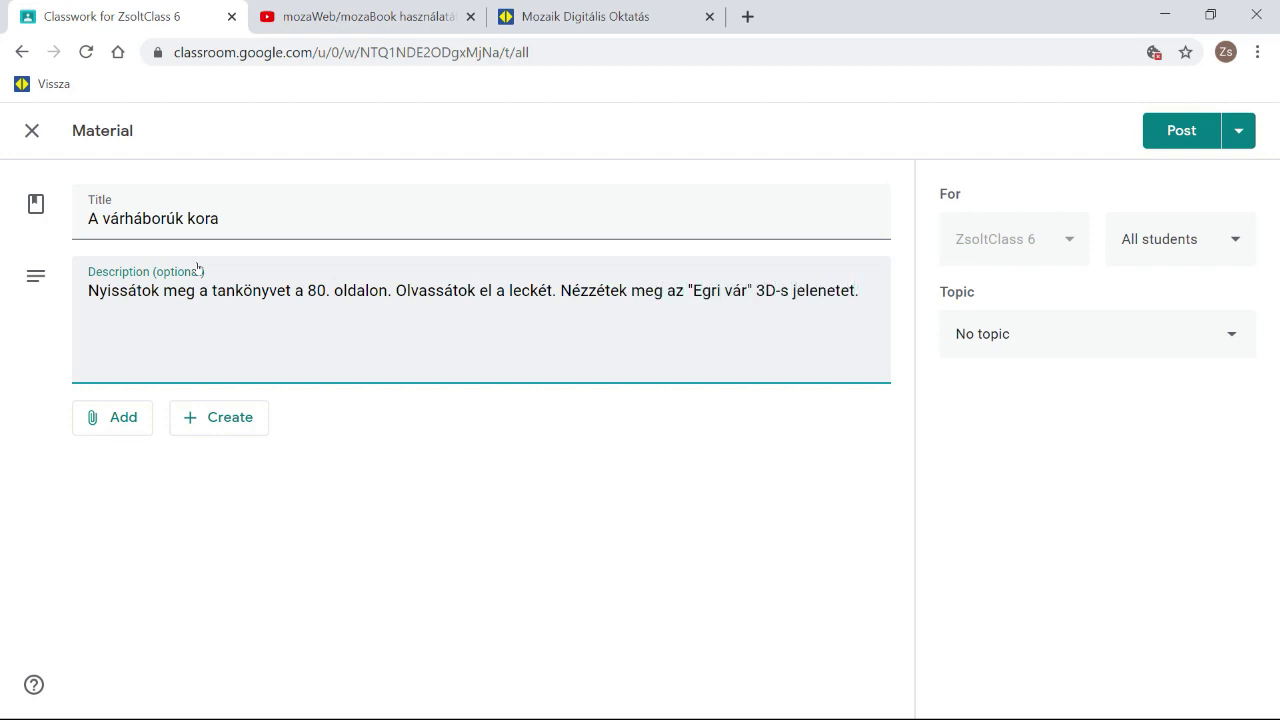
- Continue the description with "Ellenőrízzétek a tudásotokat a munkafüzet 32. oldalának 1. és 2-es feladata alapján."
type(" OEllenőrizzétek a tudásotokat a munkafüzet")
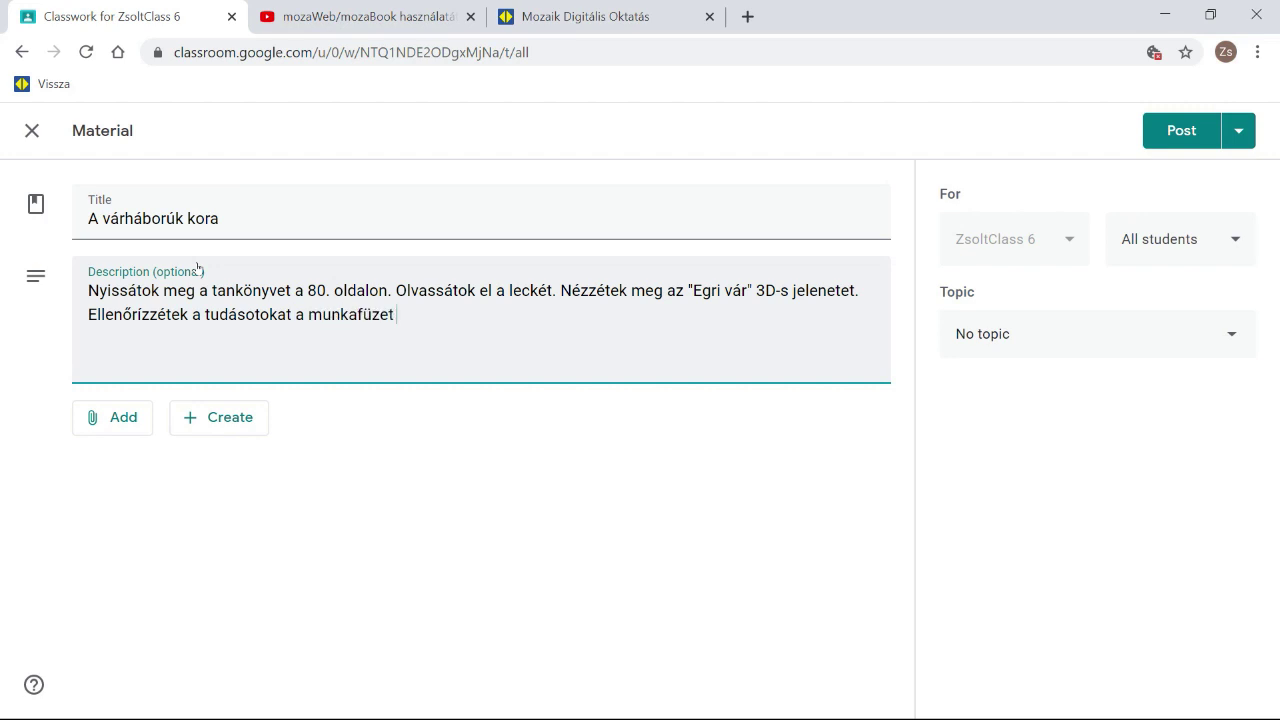
type(" 32. oldalának 1. és 2-es feladata alap")
type("ján. Nézzét")
key("BackSpace")
key("BackSpace")
key("BackSpace")
key("BackSpace")
key("BackSpace")
key("BackSpace")
- Finish the description with "Tekintsétek meg a Dobó beszéde című filmrészletet. A házi feladatot este 7 óráig fogom kérni, melyet a mozaWeben tudtok megoldani."
type("Tekintsétek meg a Dobó beszéde című filmrészletet. A házi ")
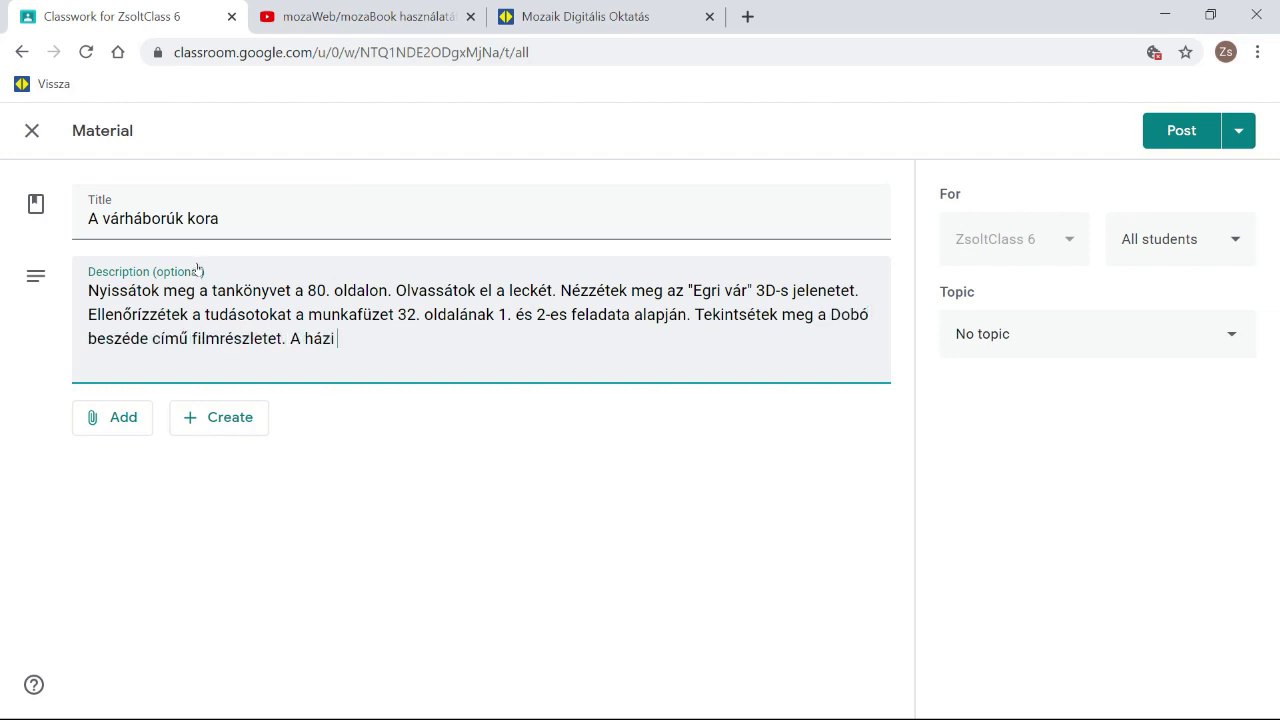
type("feladatot este 7 óráig fogom kérni, melyet a mozaWeben tudtok megoldani.")
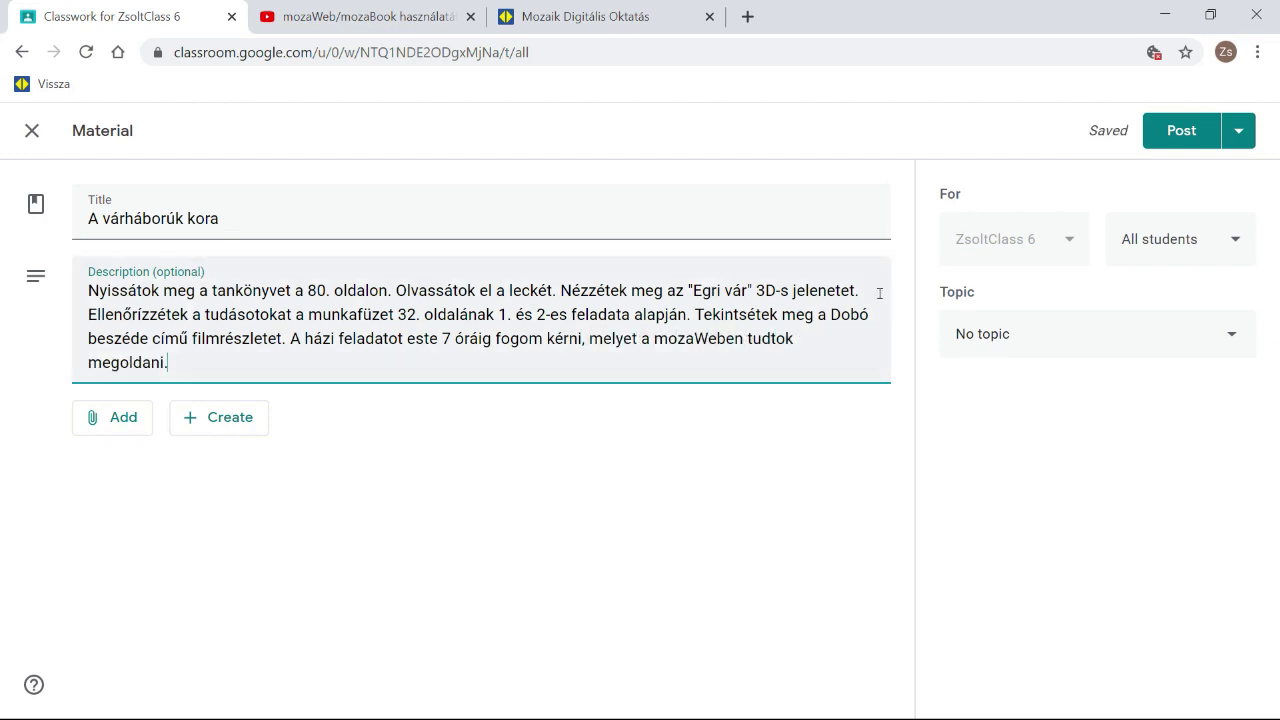
- Create the topic "Történelem 6. Várháborúk kora" for the material
left_click(990, 333)
left_click(1026, 382)
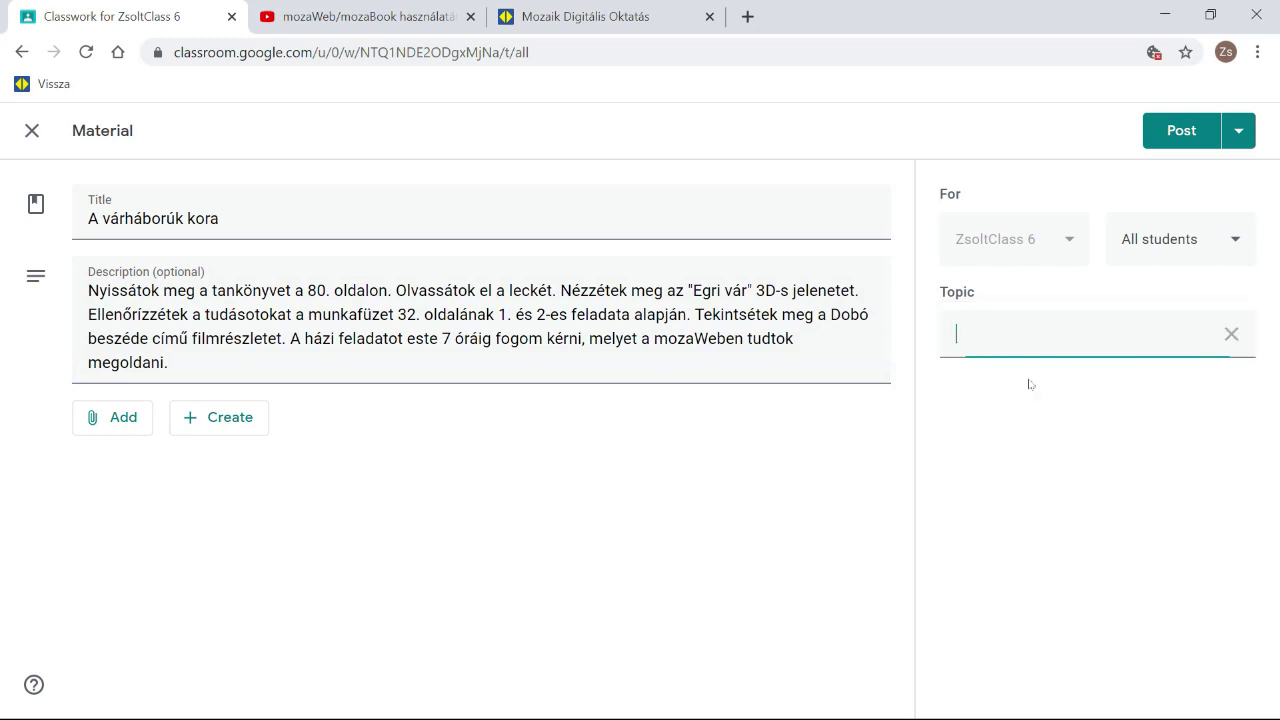
type("Történelem 6. Váe")
type("háborúk kora")
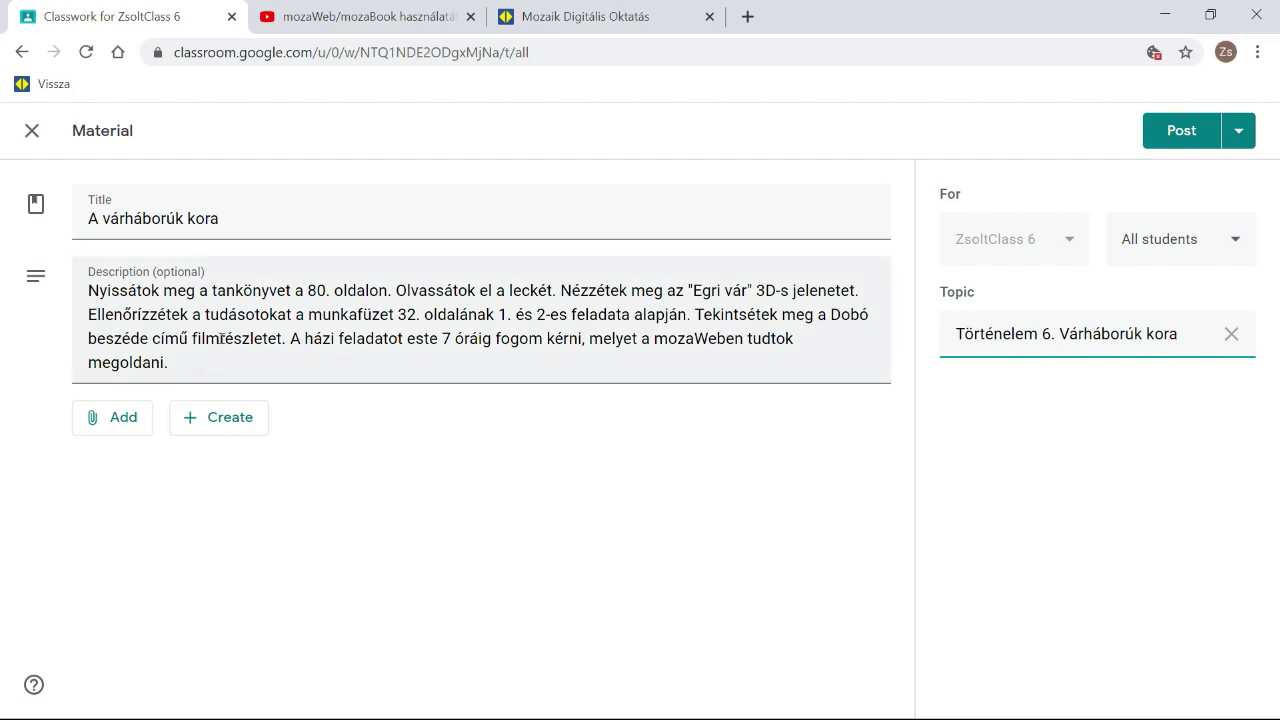
- Start adding a link to the material, and find and open the textbook ms-2656v, Történelem 6., on mozaweb.hu
left_click(134, 421)
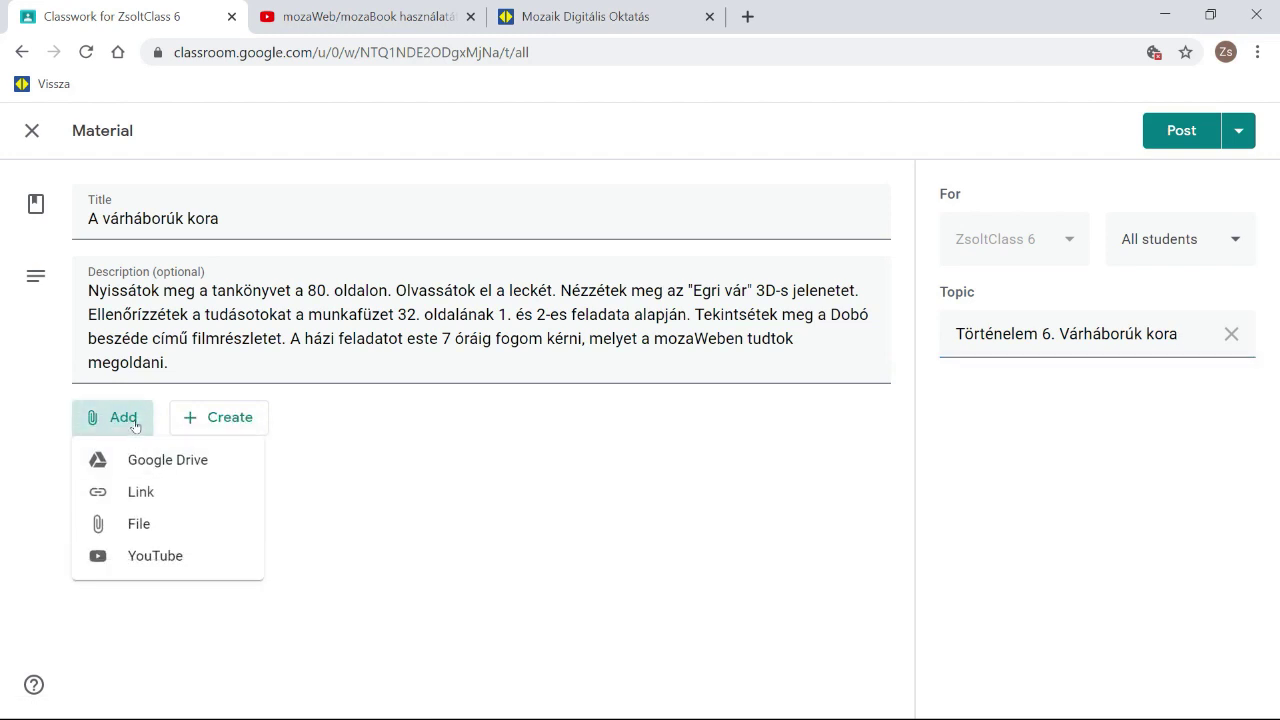
left_click(150, 499)
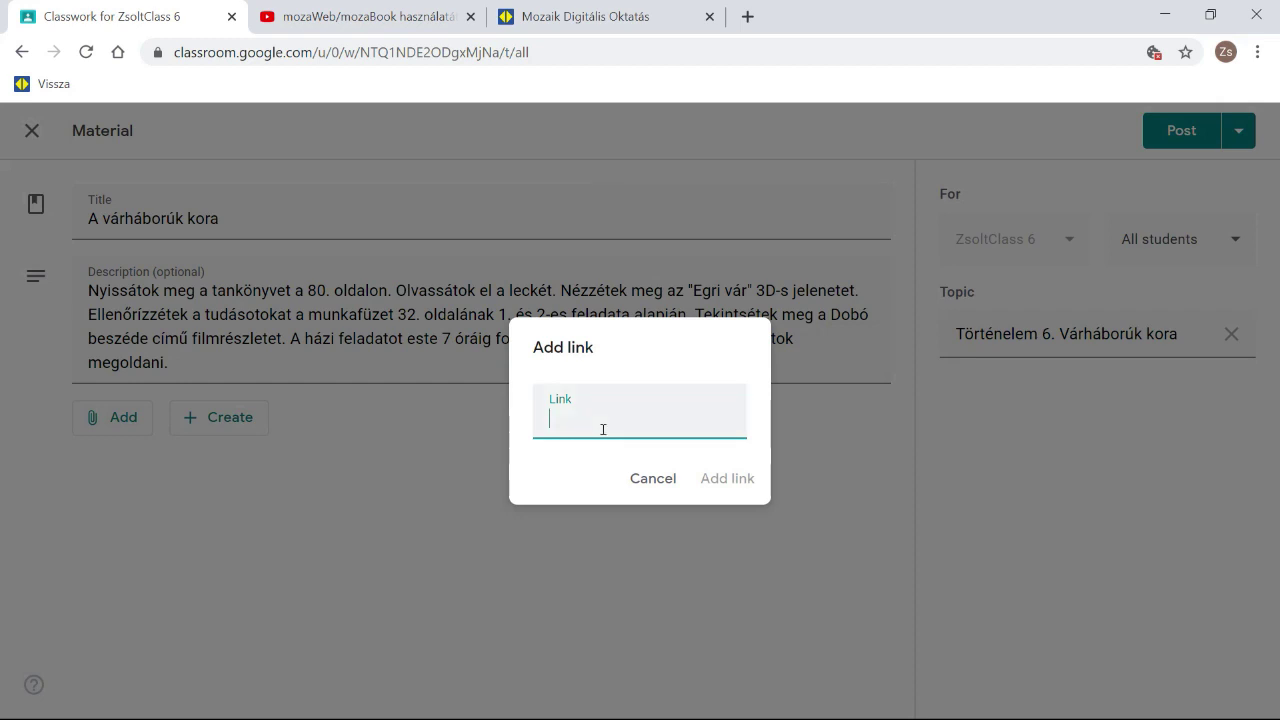
left_click(570, 22)
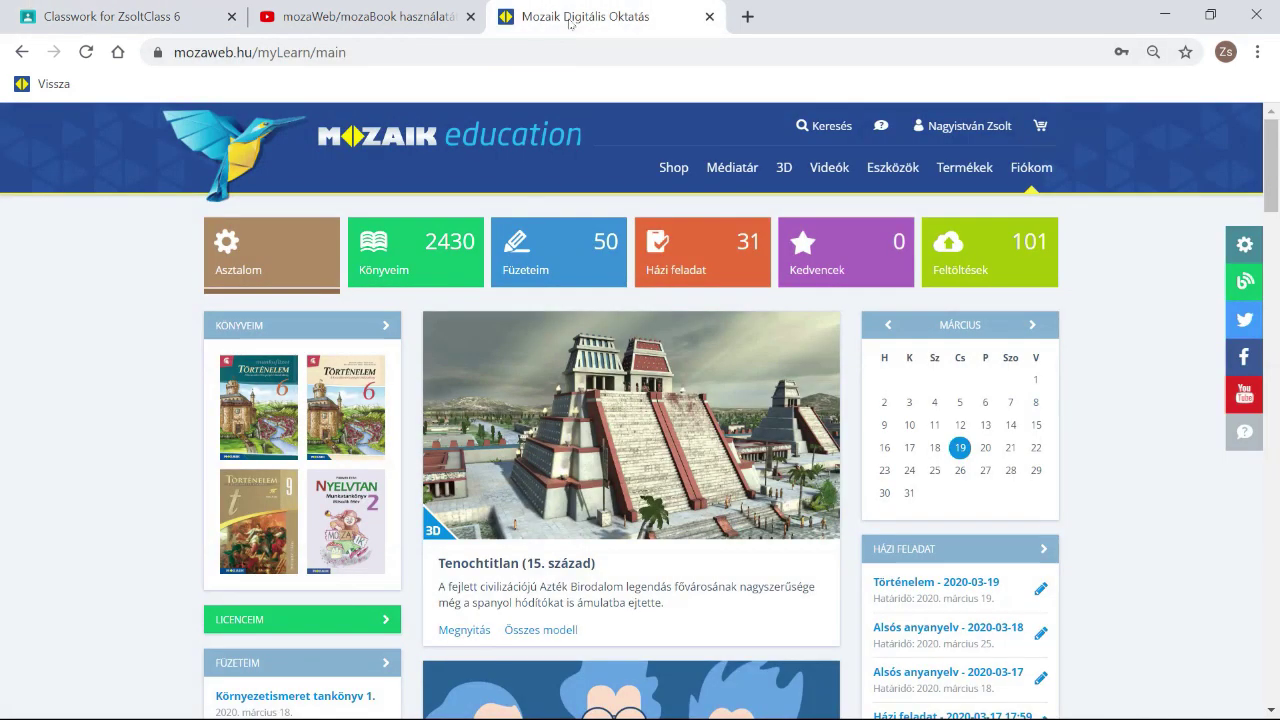
left_click(816, 126)
type("ms-2656v")
key("Return")
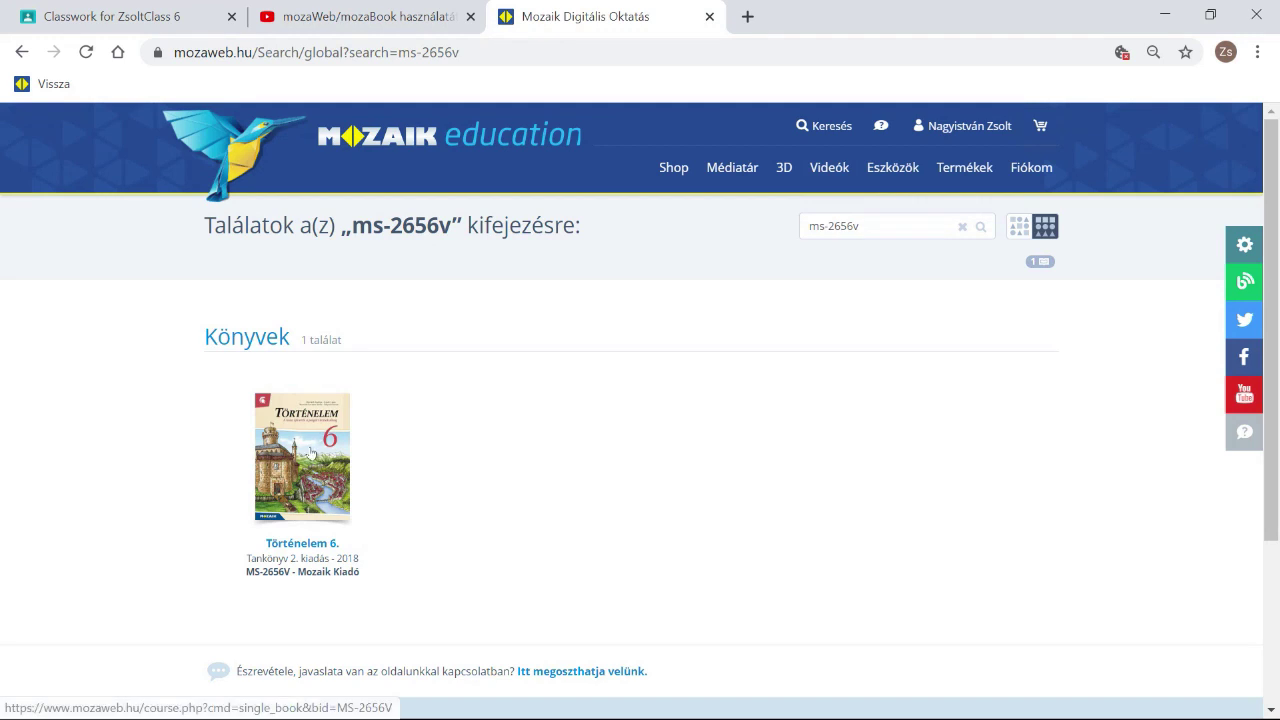
left_click(304, 449)
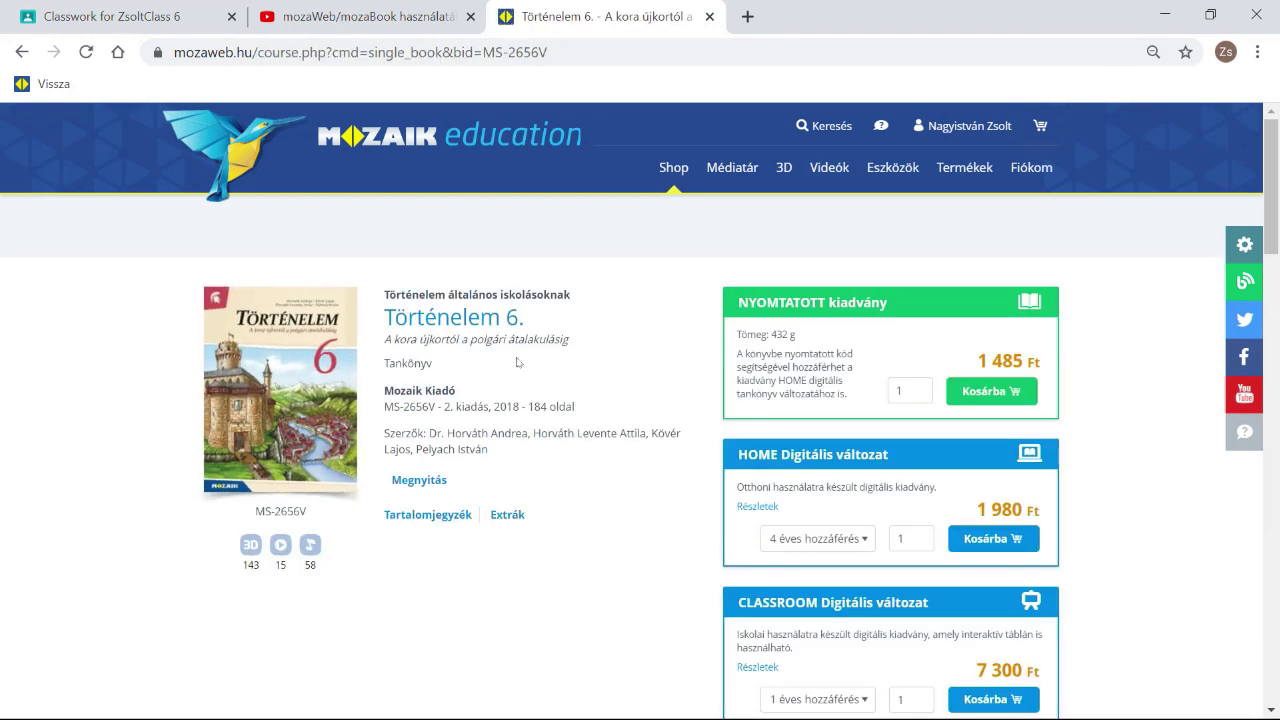
left_click(427, 490)
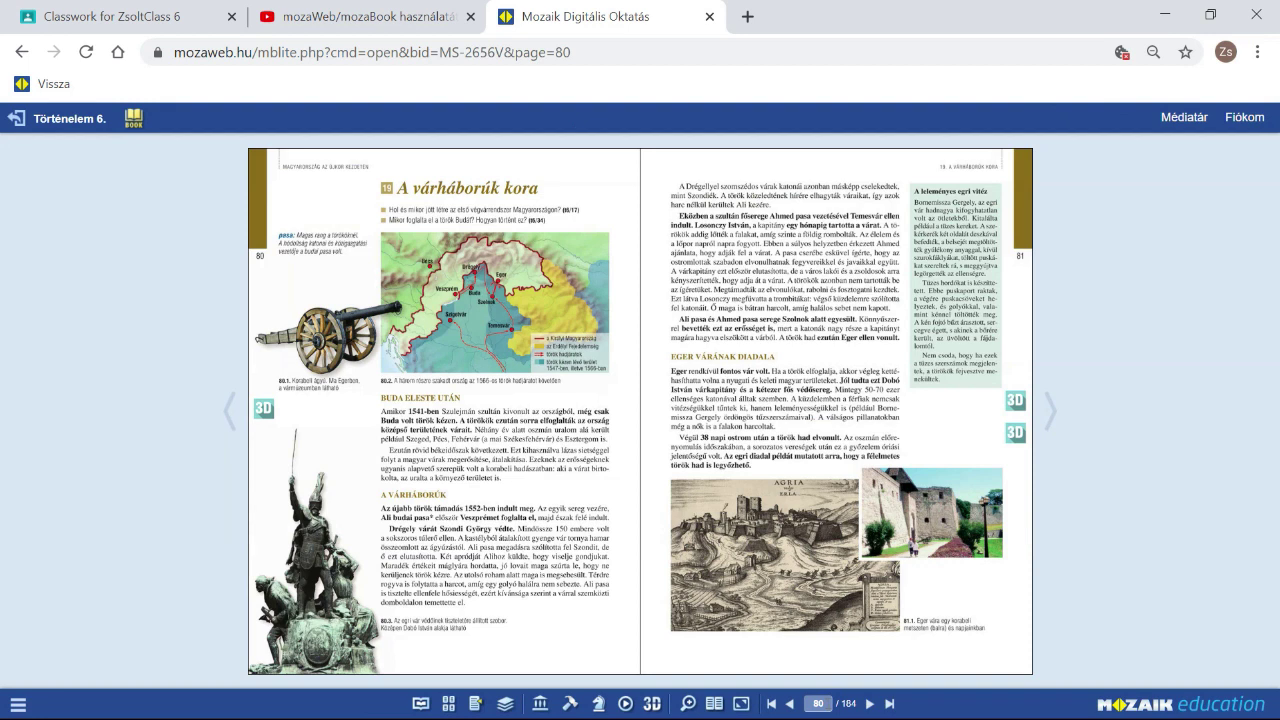
- Copy the web address of the textbook's page 80 and attach it as a link to the Classroom material
left_click(585, 56)
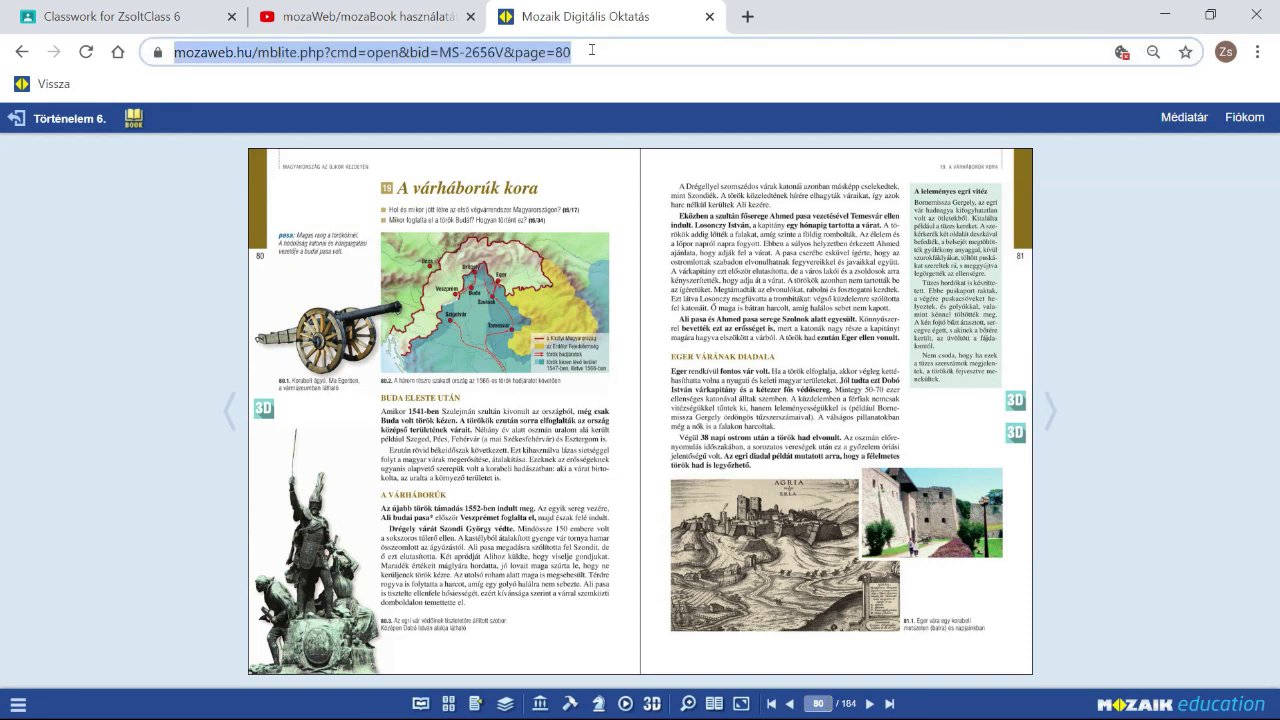
right_click(527, 52)
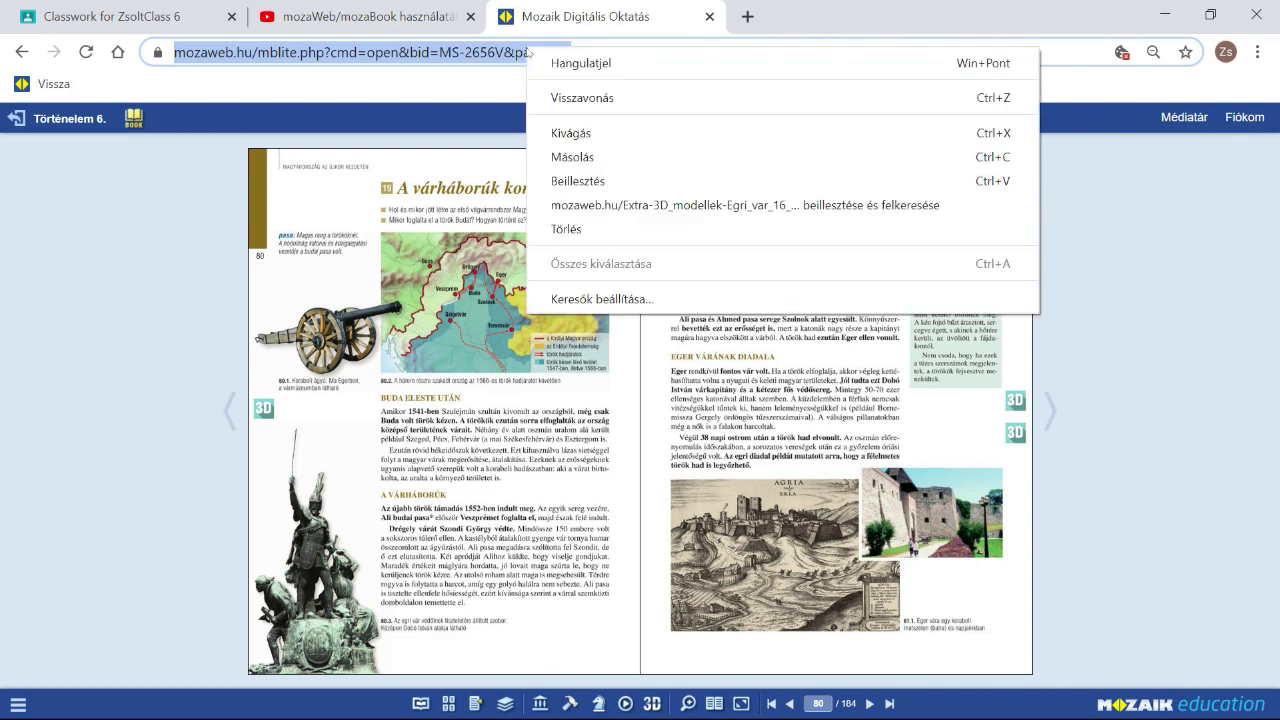
left_click(603, 158)
left_click(140, 17)
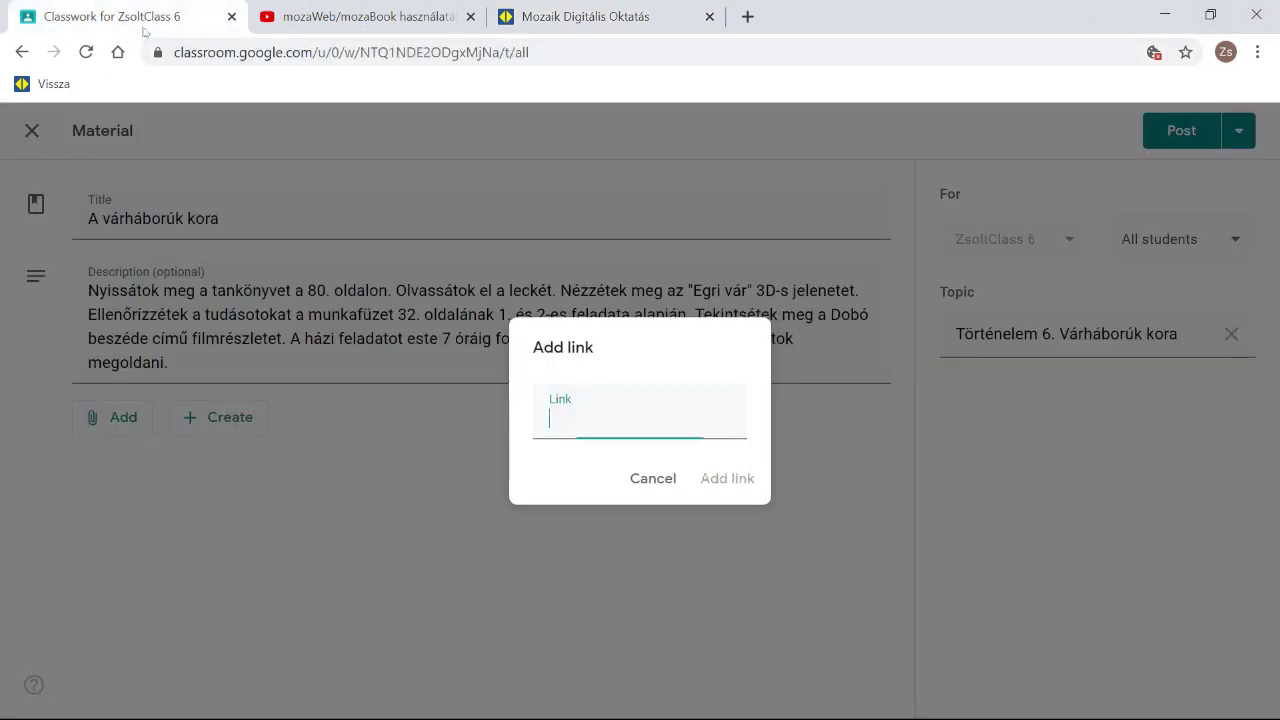
right_click(602, 424)
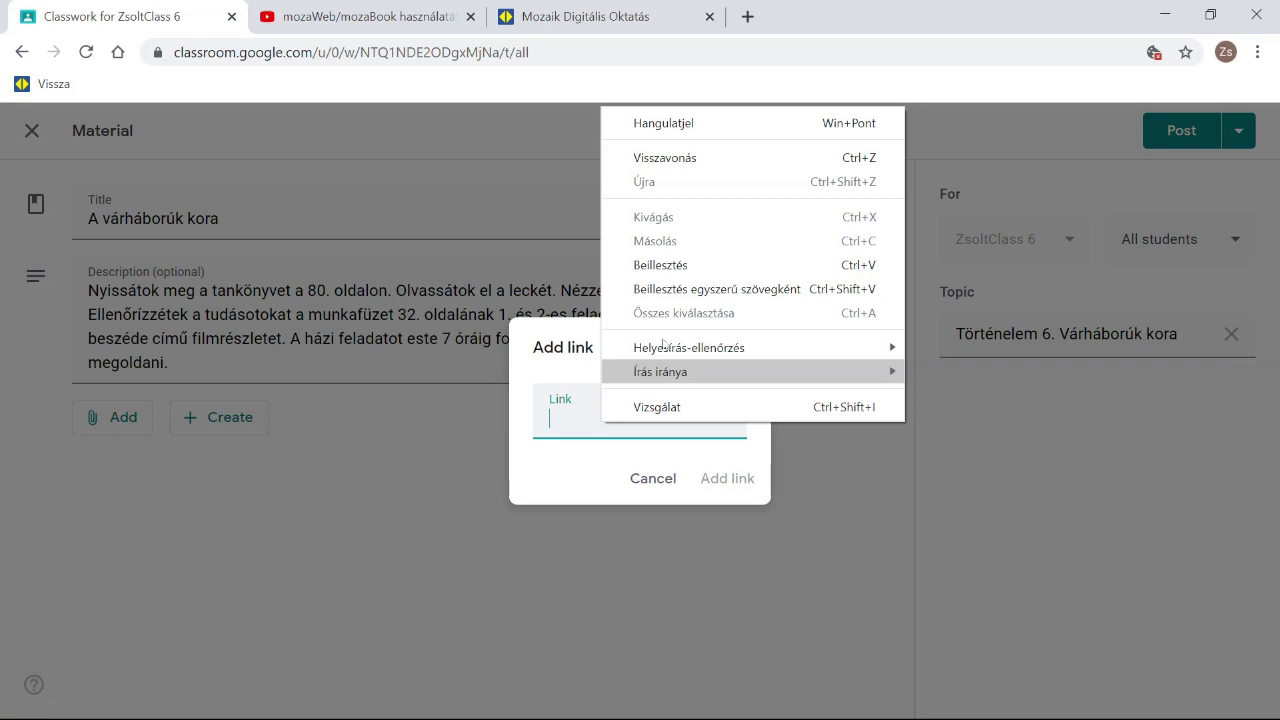
left_click(660, 264)
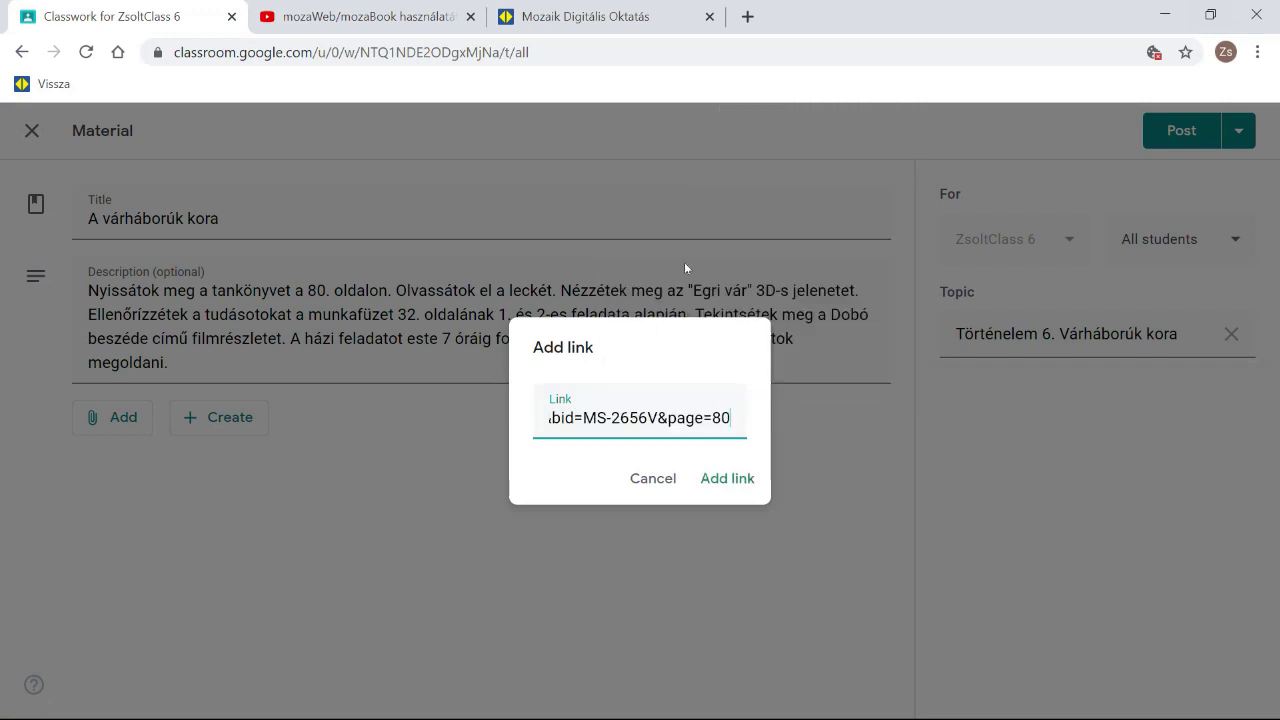
left_click(726, 484)
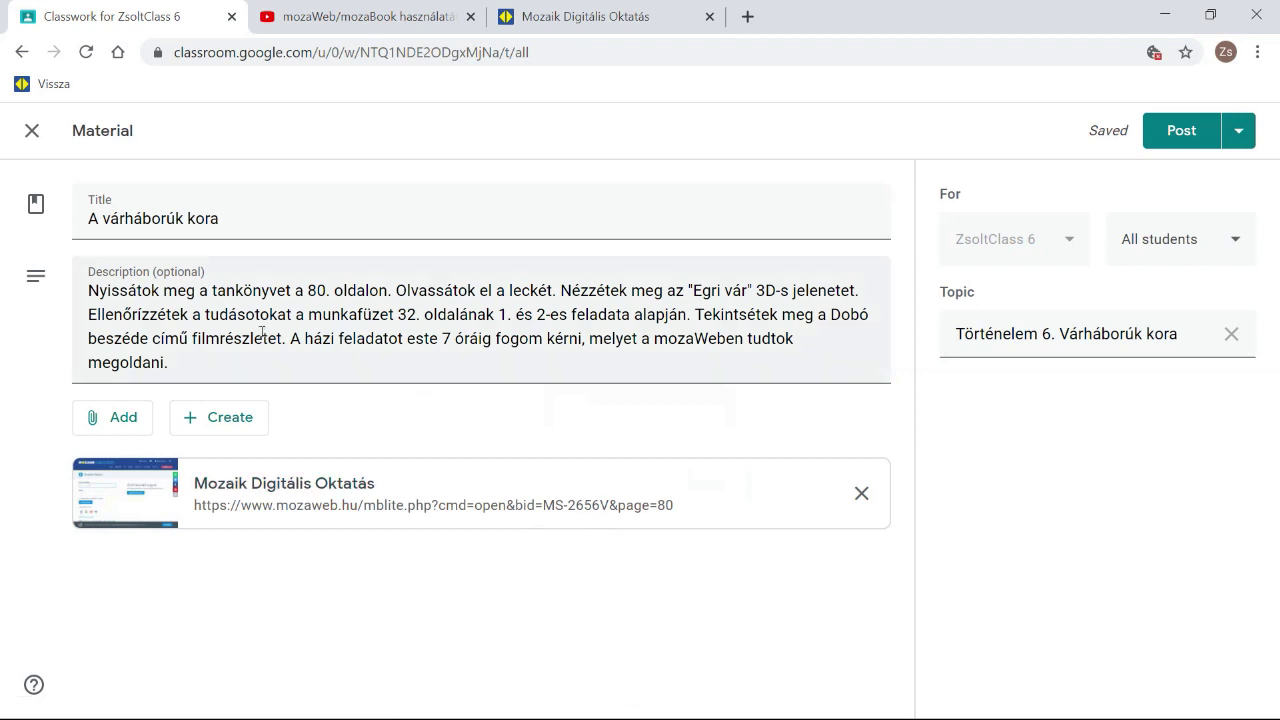
- Return to mozaweb.hu, close the open textbook and search the site for the workbook ms-2856v
left_click(610, 17)
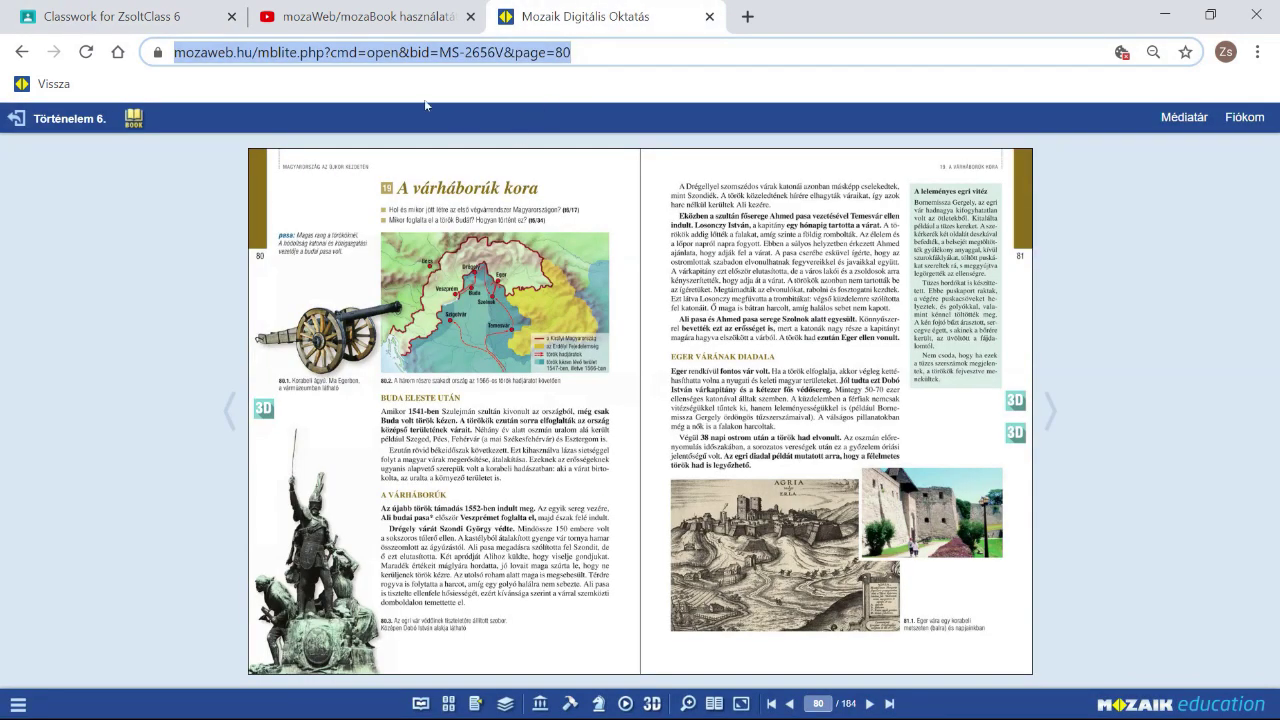
left_click(20, 121)
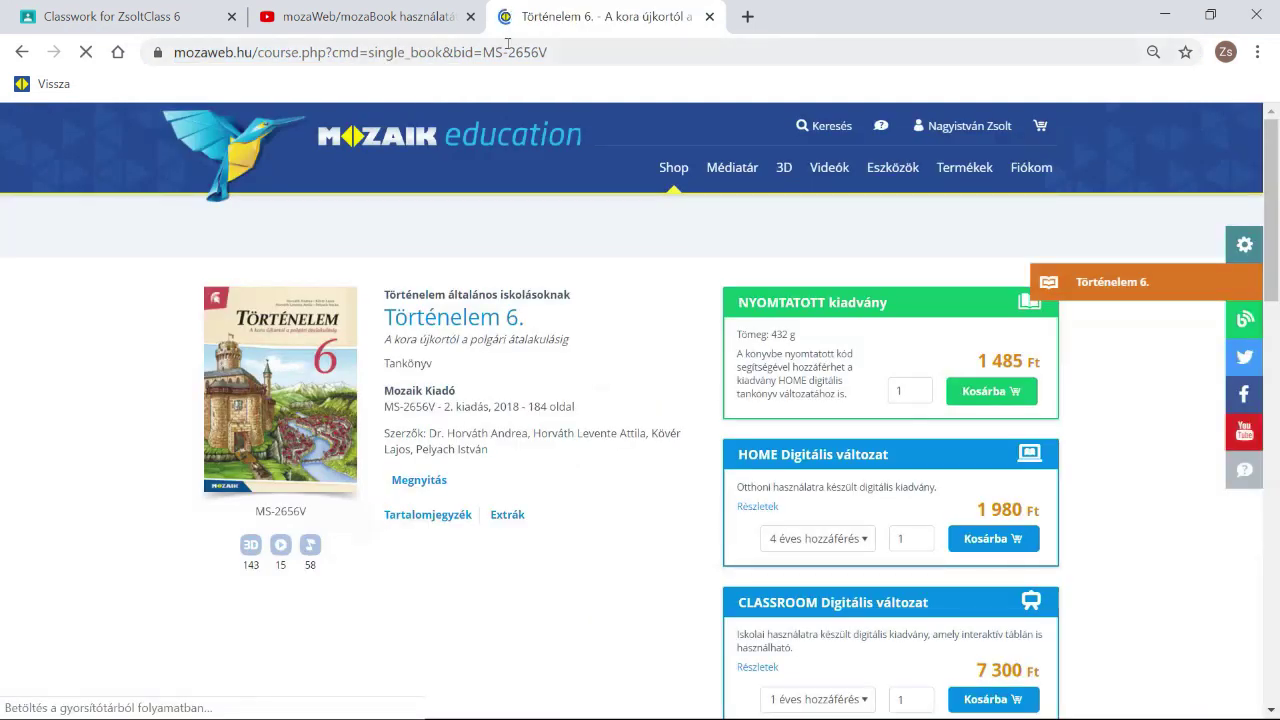
left_click(797, 125)
type("m")
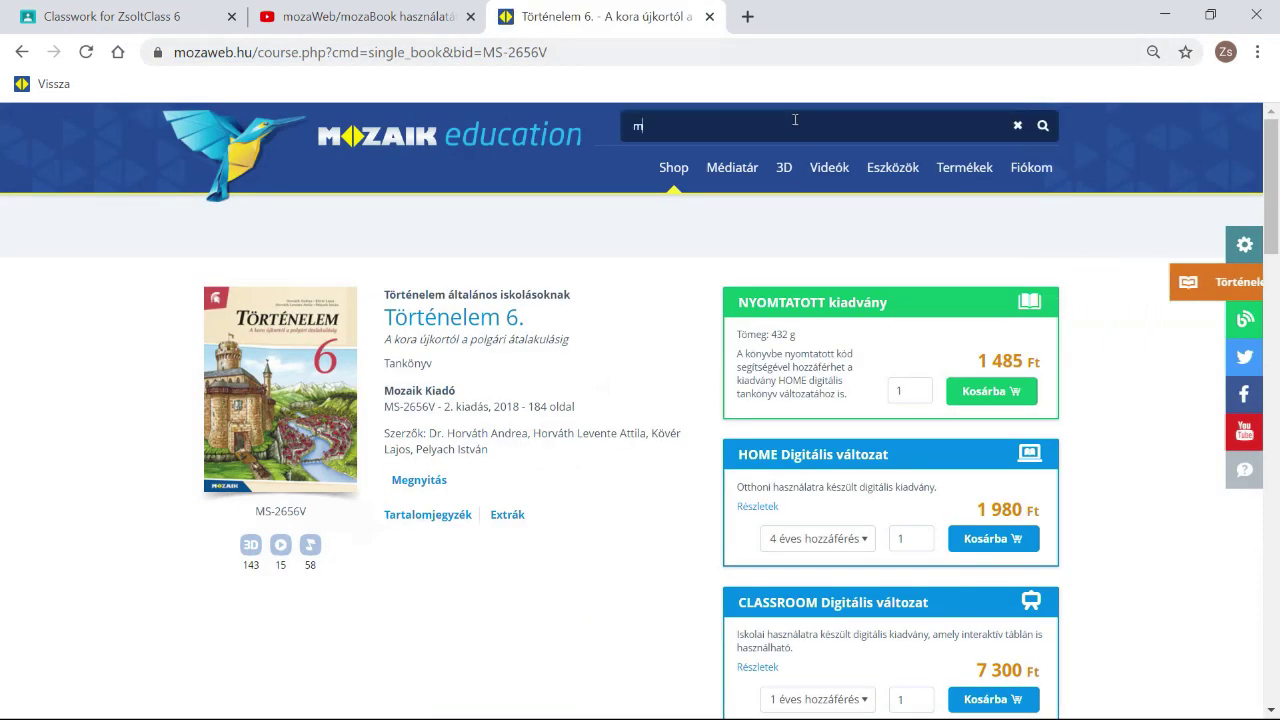
type("s-2856v")
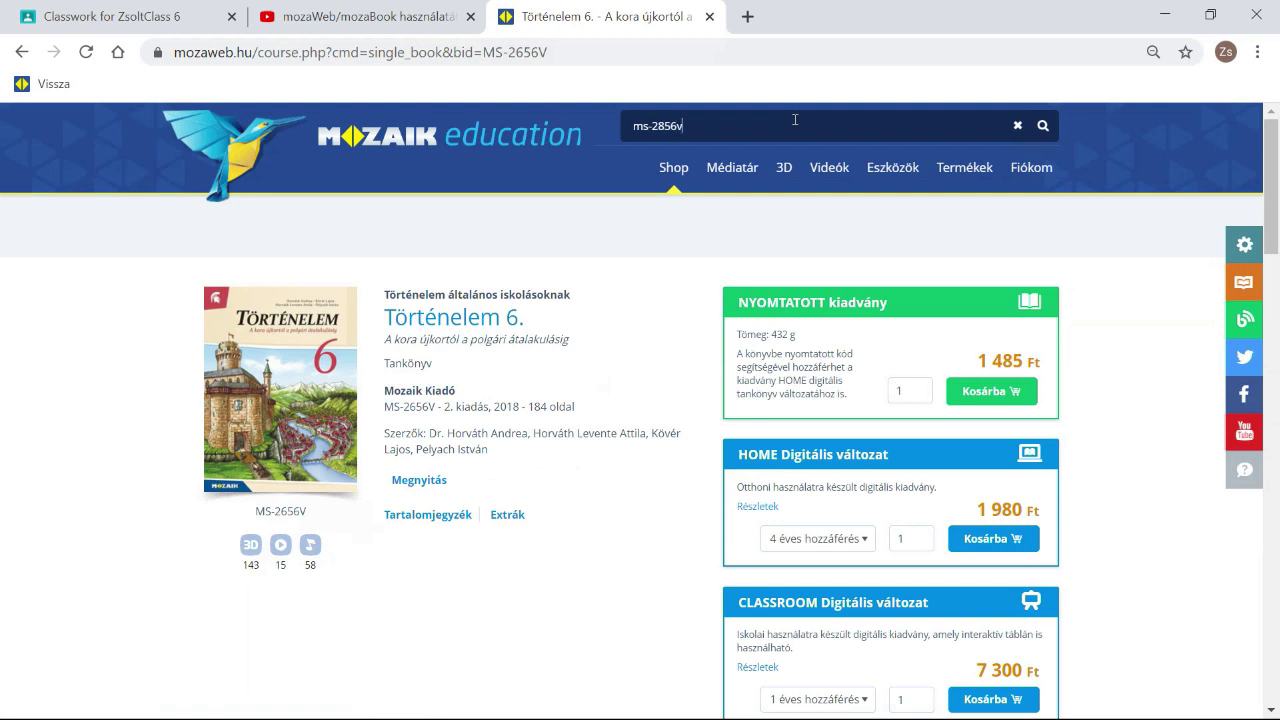
key("Return")
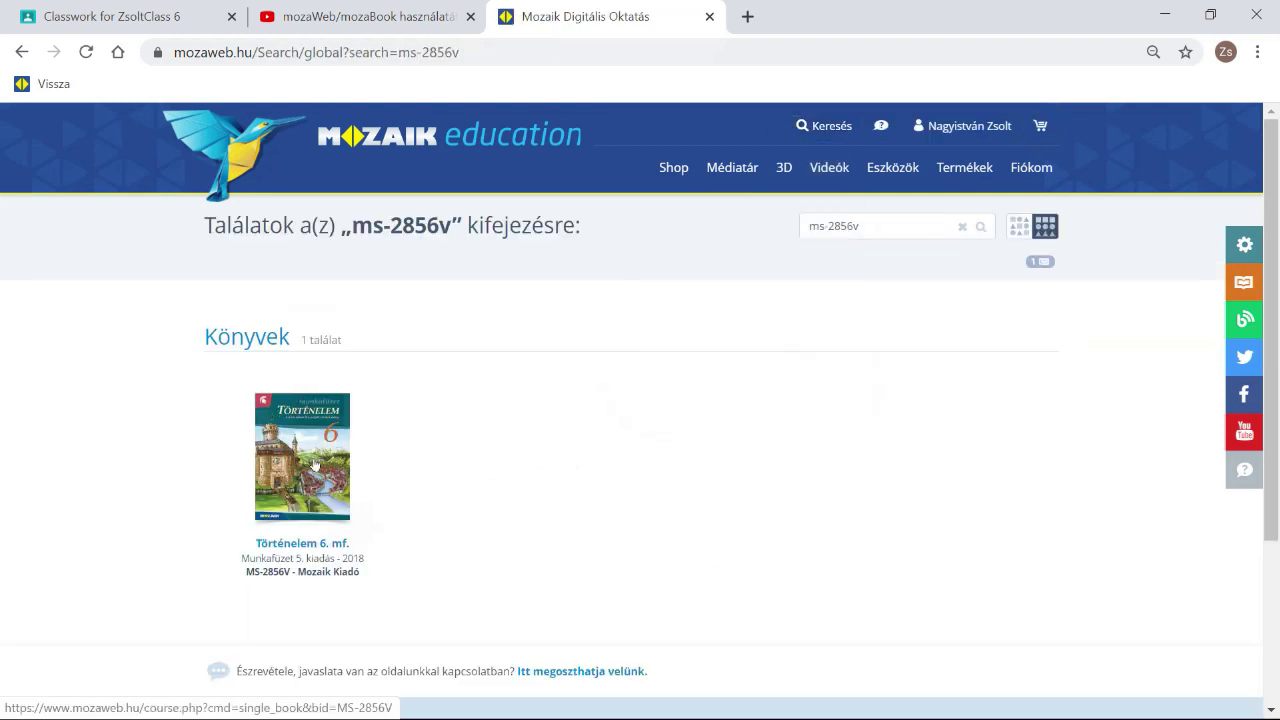
- Open the workbook Történelem 6. mf. (MS-2856V) and copy the web address of its page 32
left_click(315, 465)
left_click(412, 466)
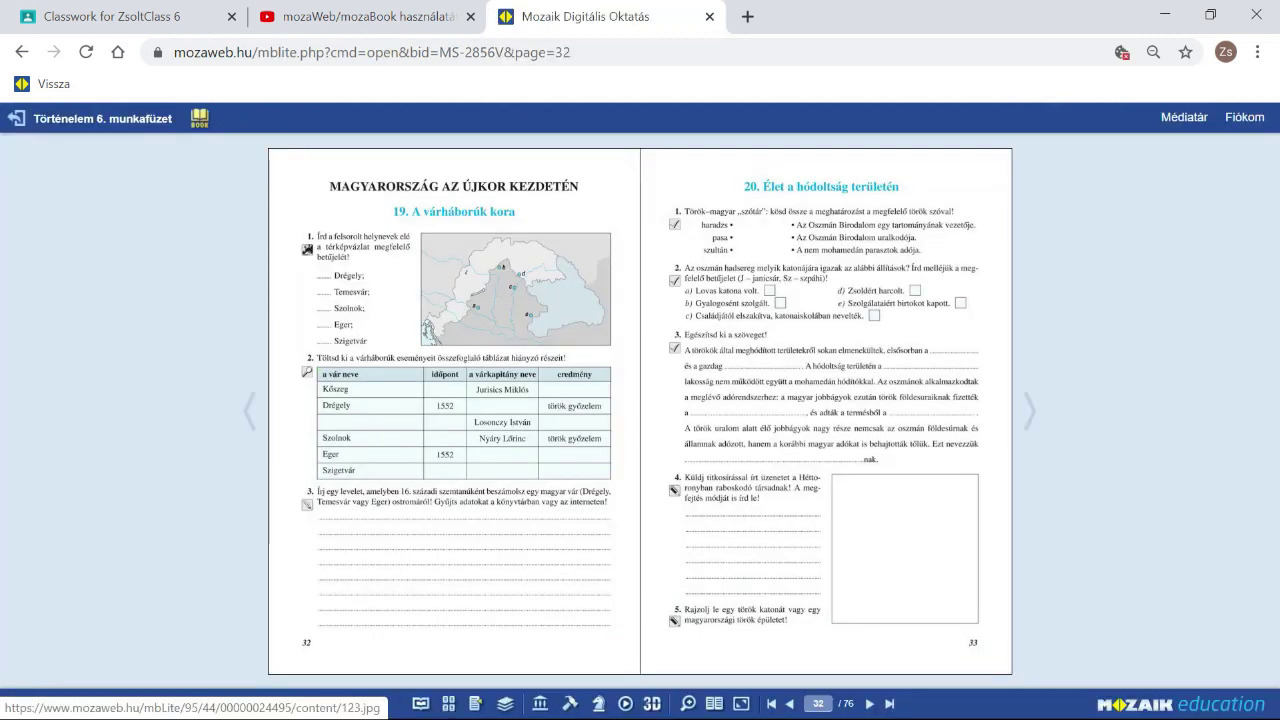
left_click(577, 52)
key("ctrl+c")
right_click(559, 53)
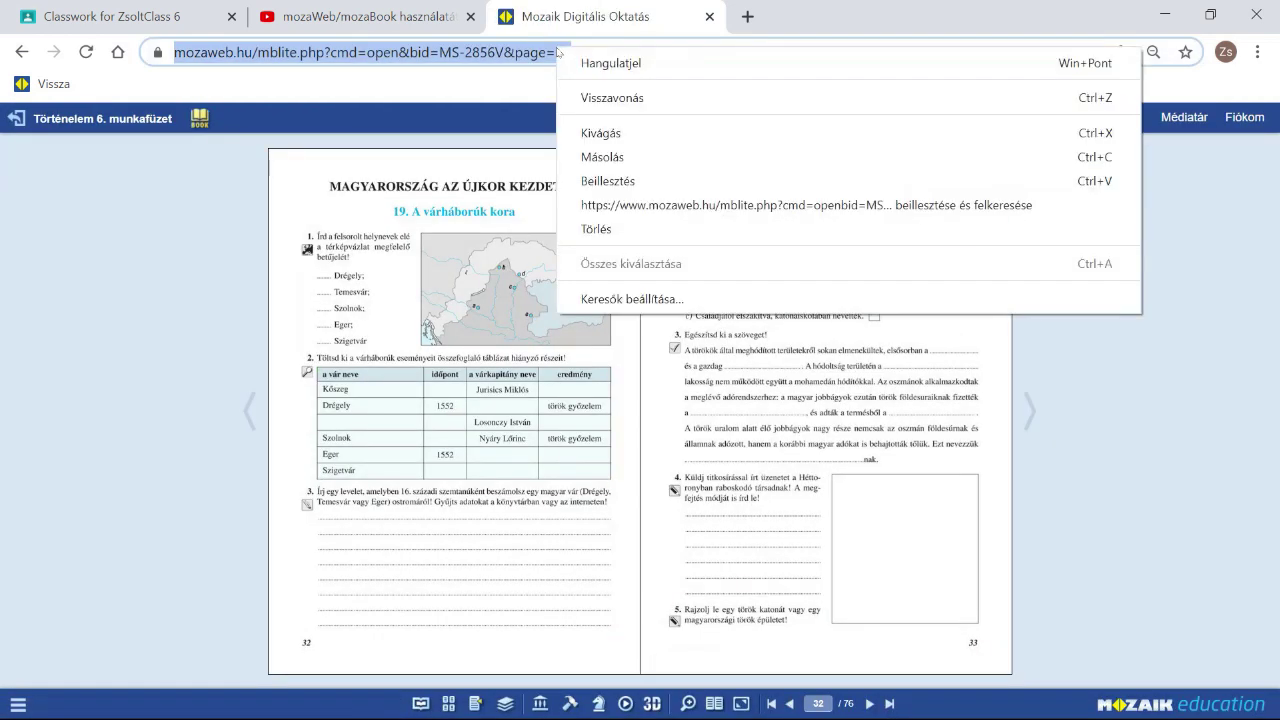
left_click(628, 157)
- Return to the Classroom material and attach the copied address of workbook page 32 as a link
left_click(145, 16)
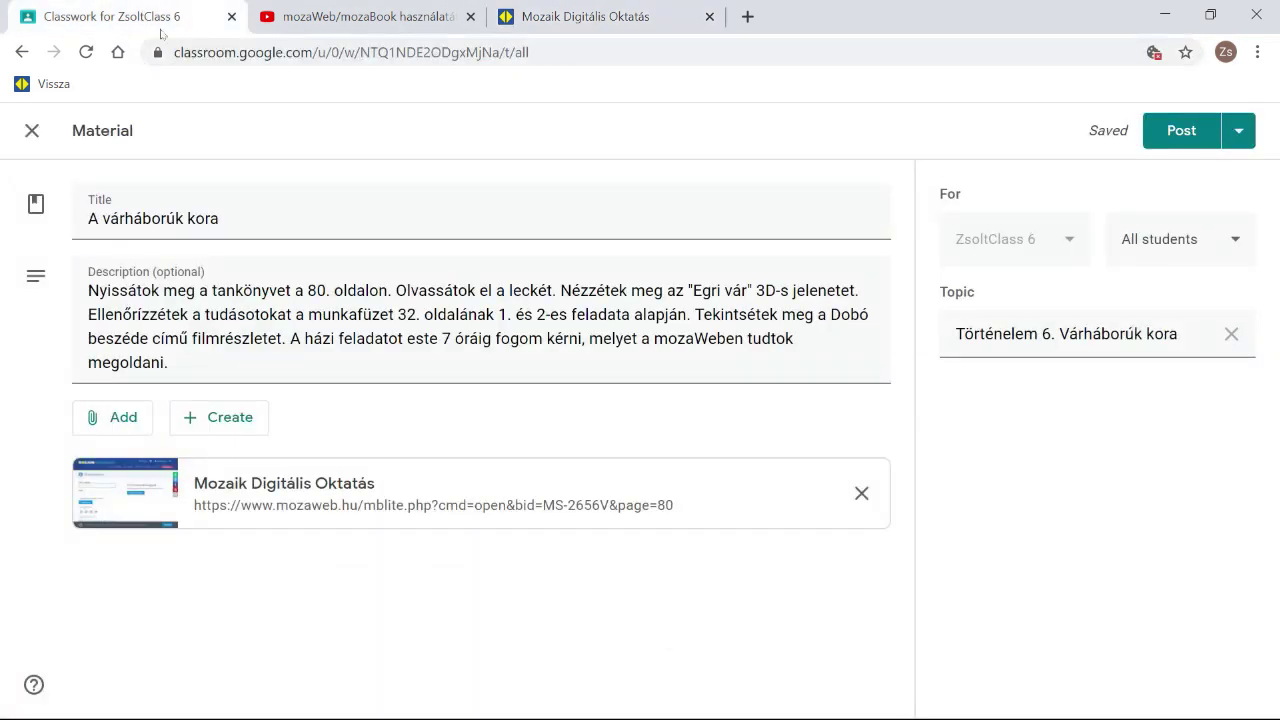
left_click(114, 420)
left_click(150, 490)
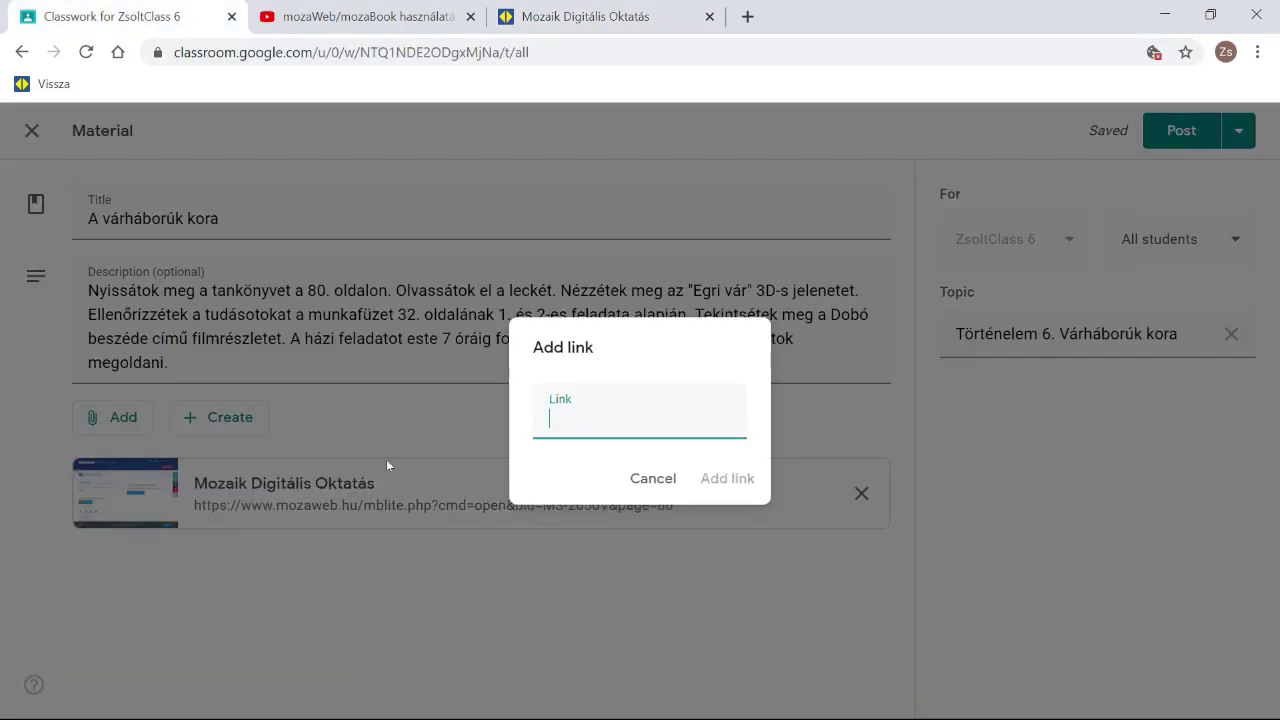
right_click(584, 418)
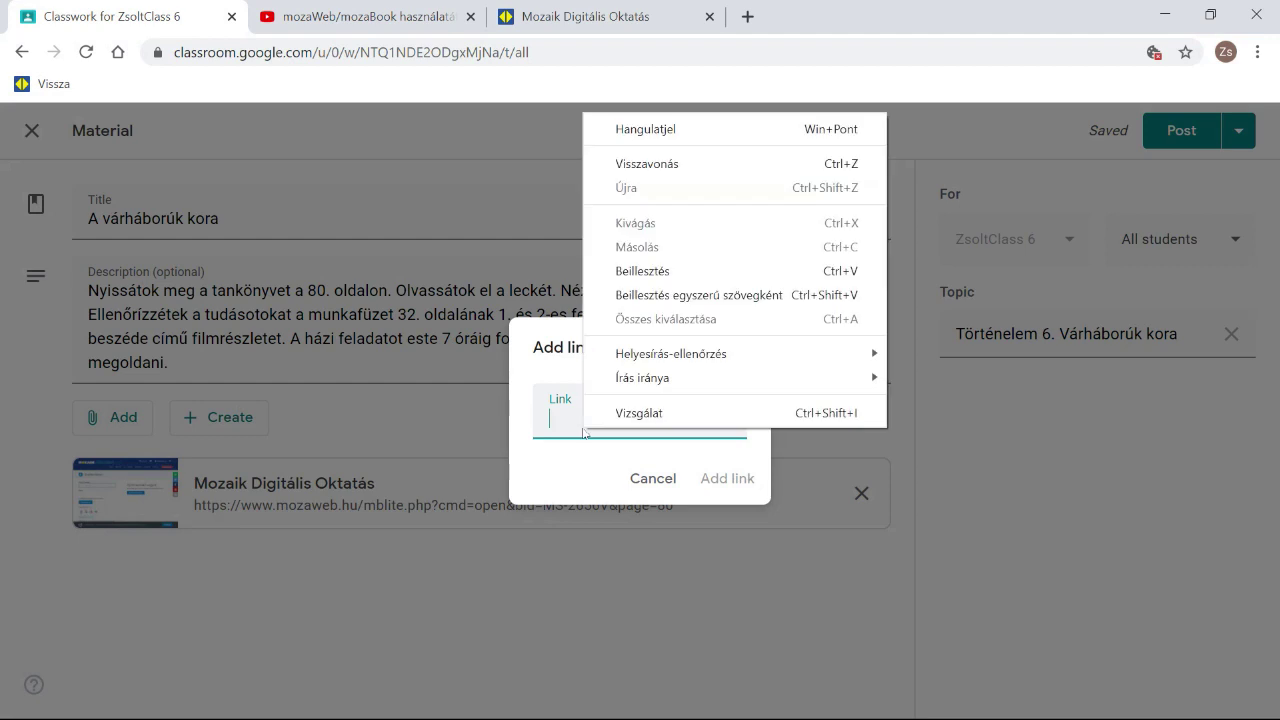
left_click(672, 275)
left_click(727, 476)
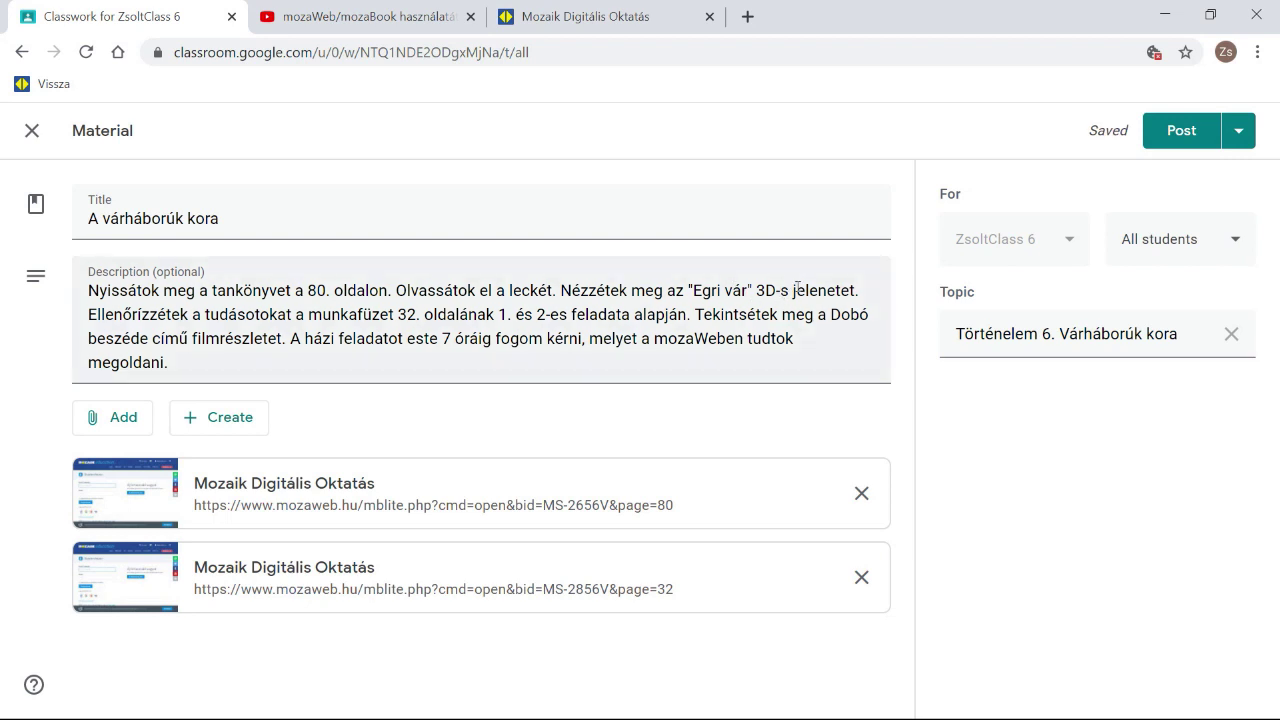
- Return to mozaweb.hu, close the workbook and search the 3D models for "egri vár"
left_click(575, 16)
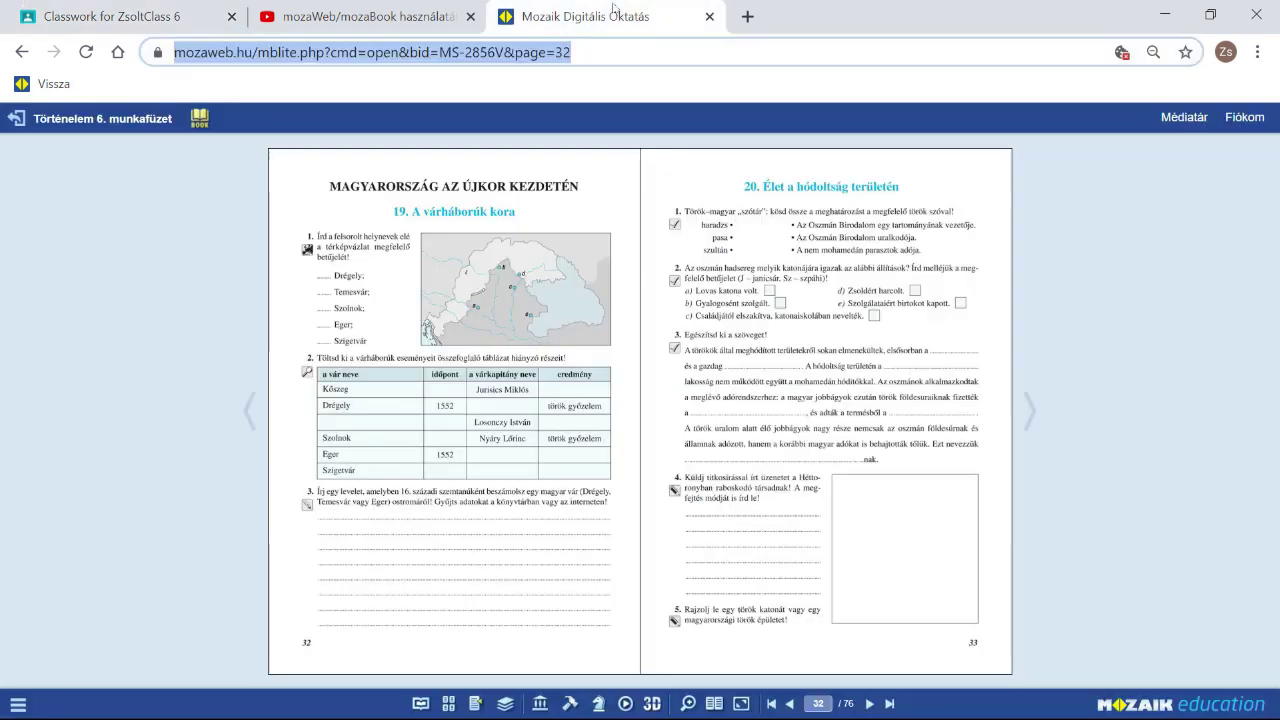
left_click(14, 120)
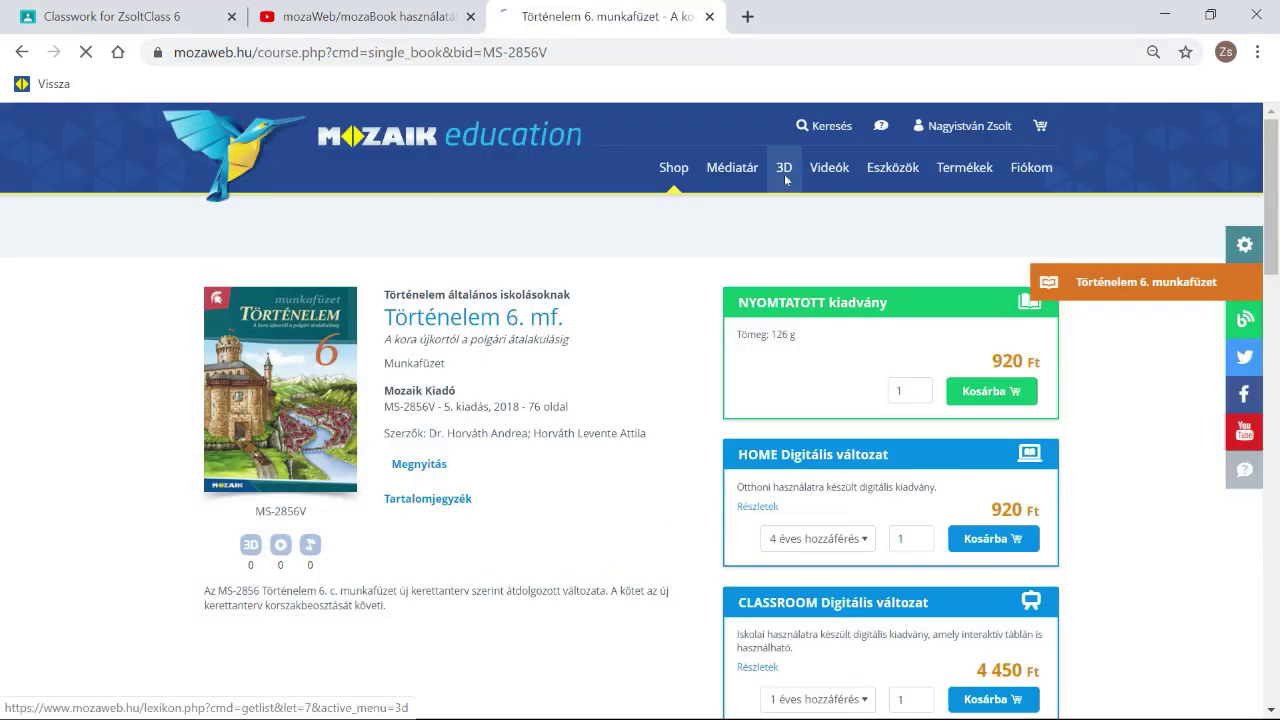
left_click(784, 168)
left_click(893, 237)
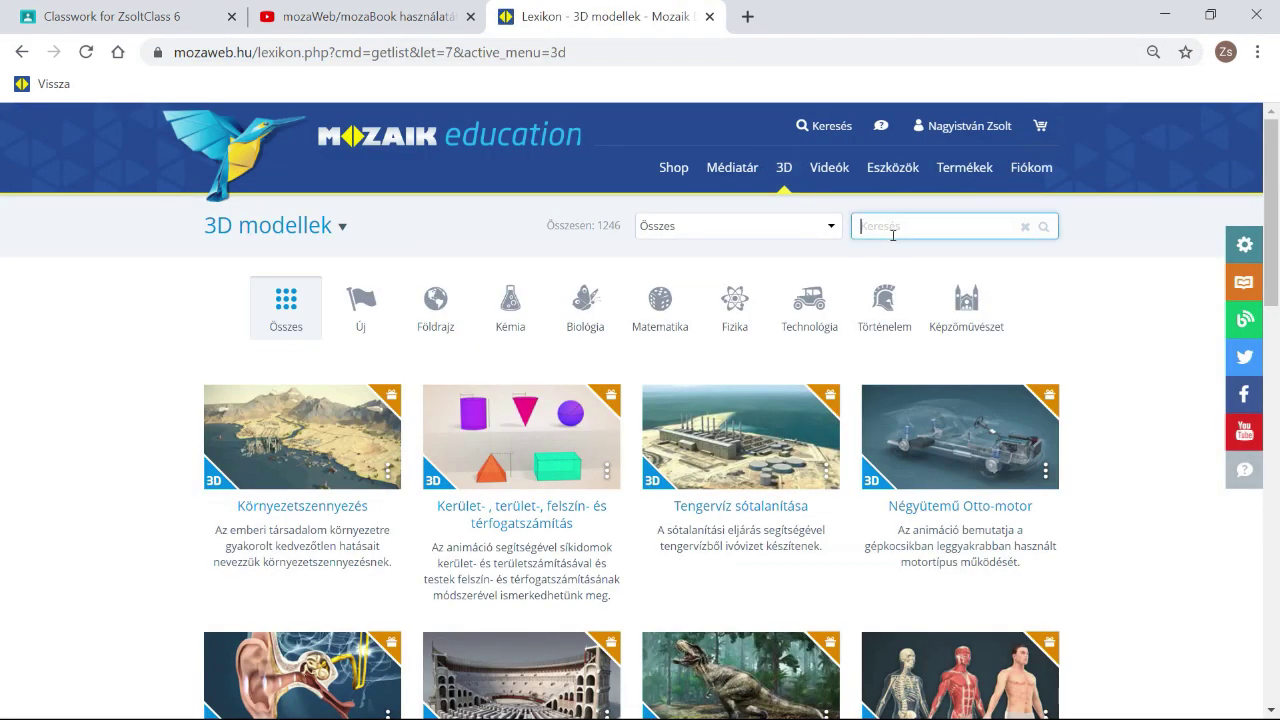
type("egii vár")
key("Return")
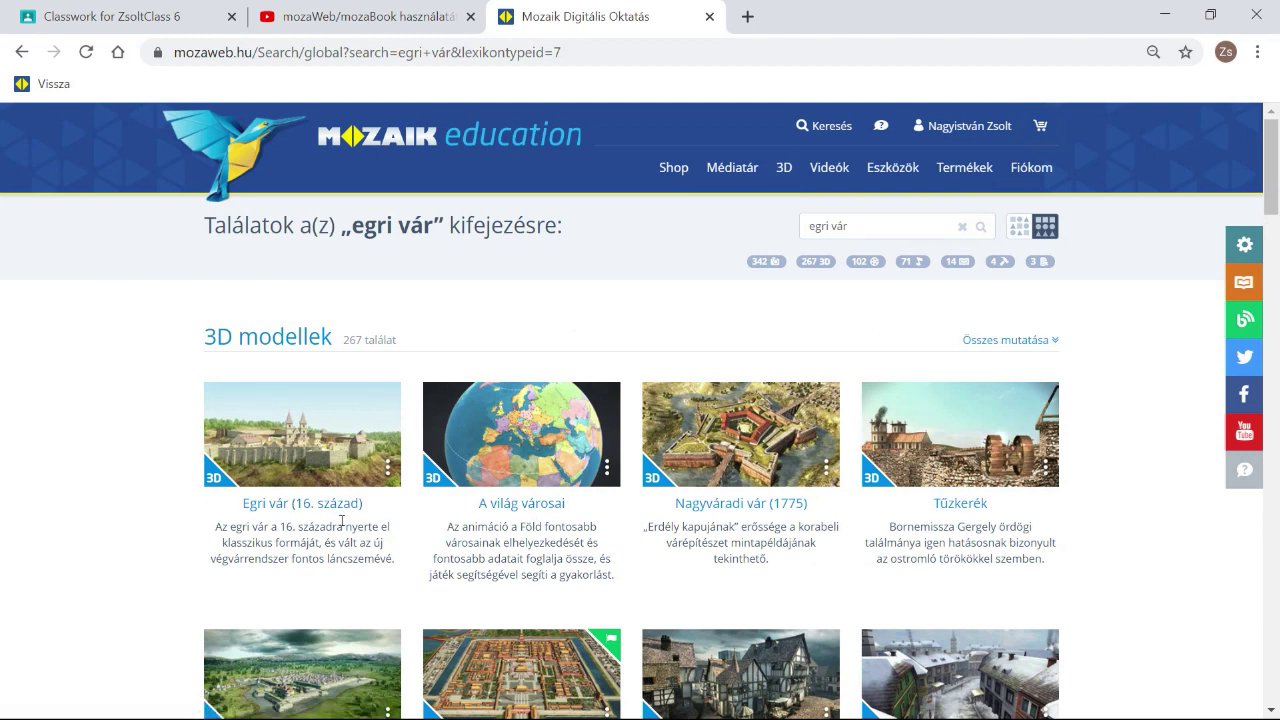
- Copy the link address of the 3D model Egri vár (16. század) and attach it as a link to the Classroom material
right_click(288, 507)
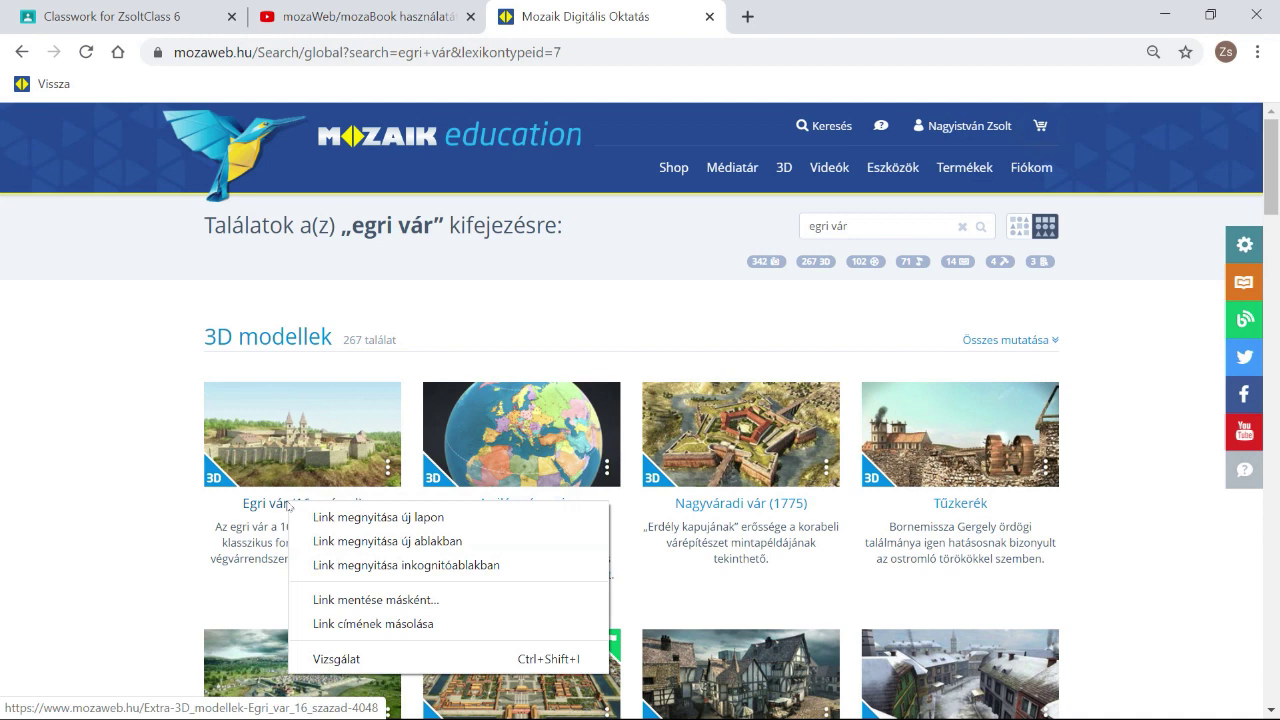
left_click(368, 625)
left_click(148, 16)
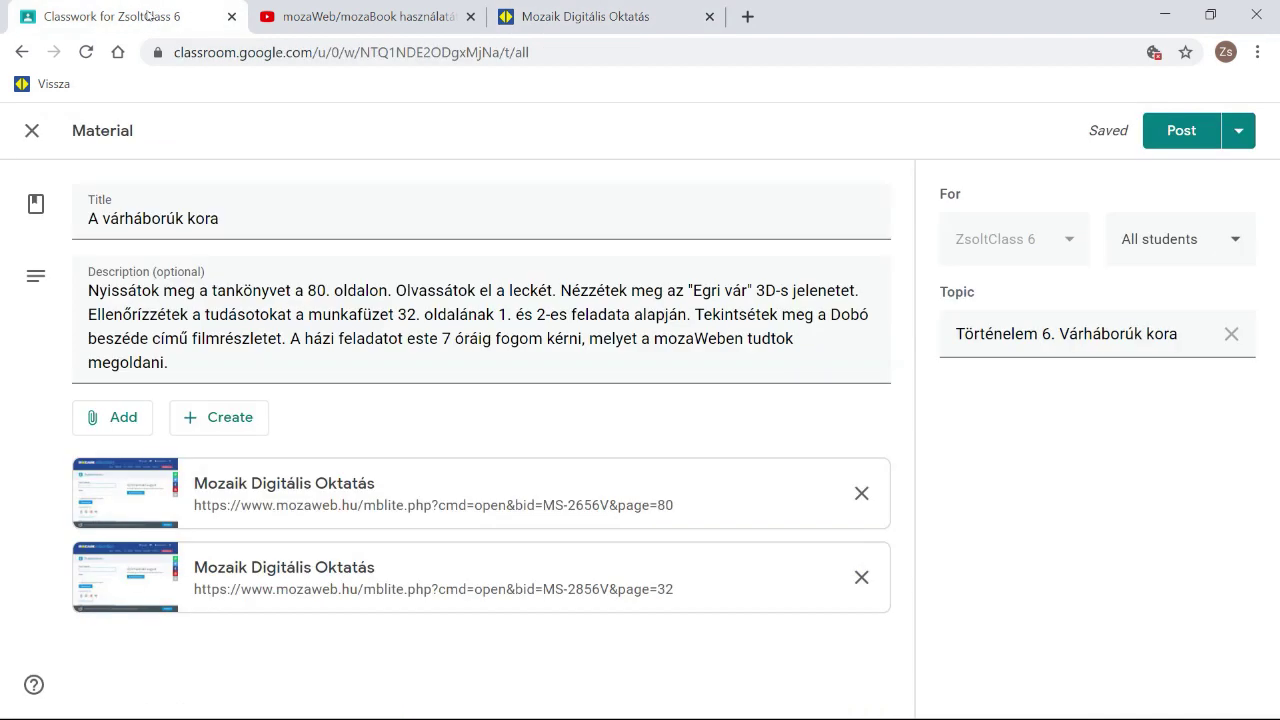
left_click(126, 418)
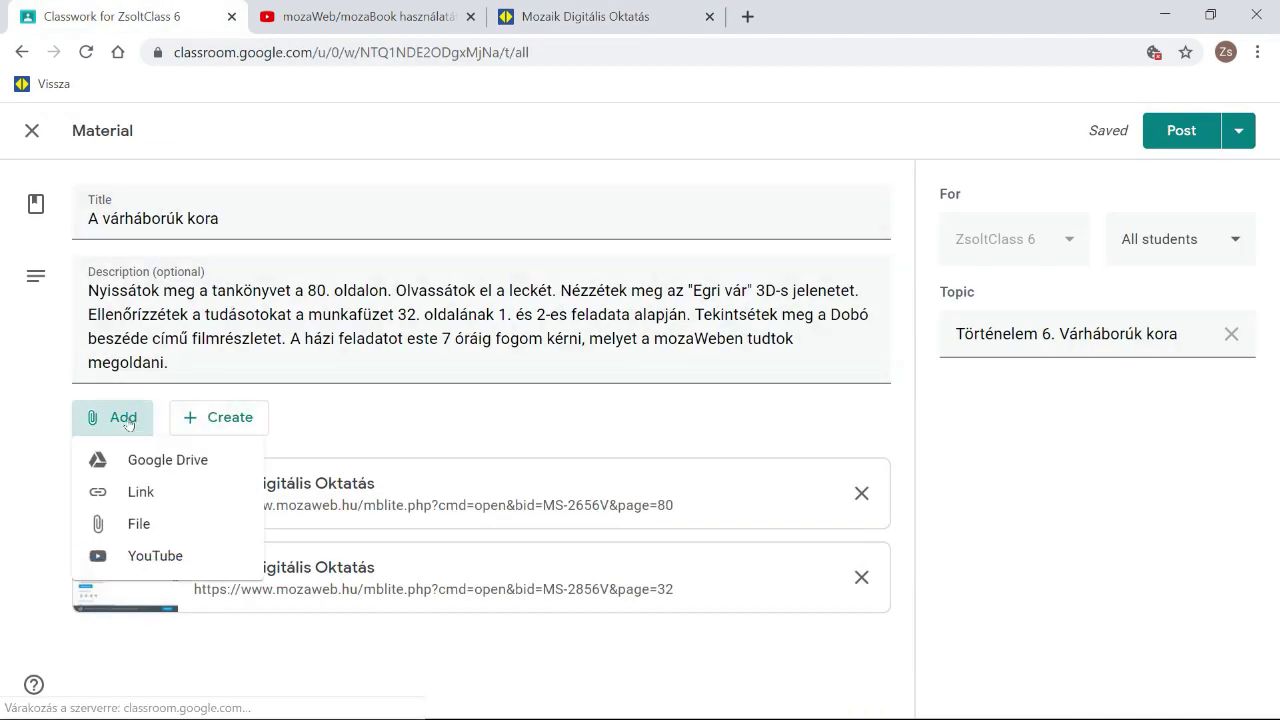
left_click(142, 491)
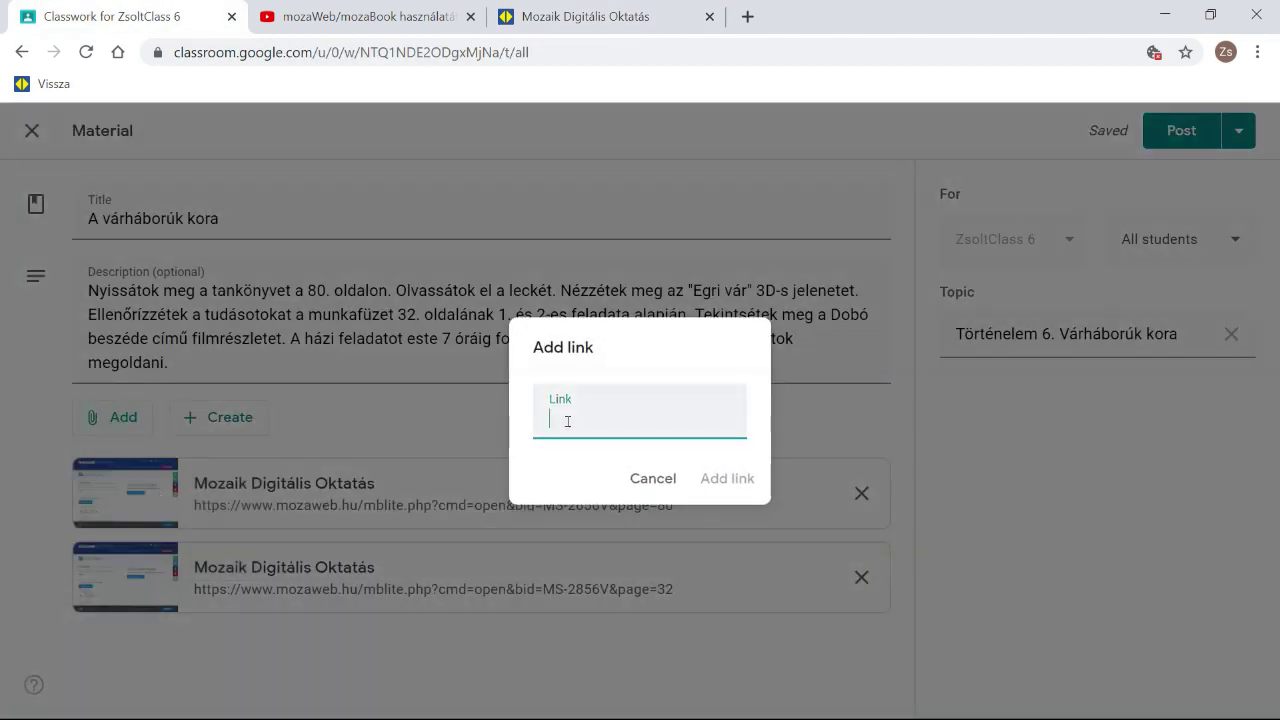
key("ctrl+v")
left_click(738, 481)
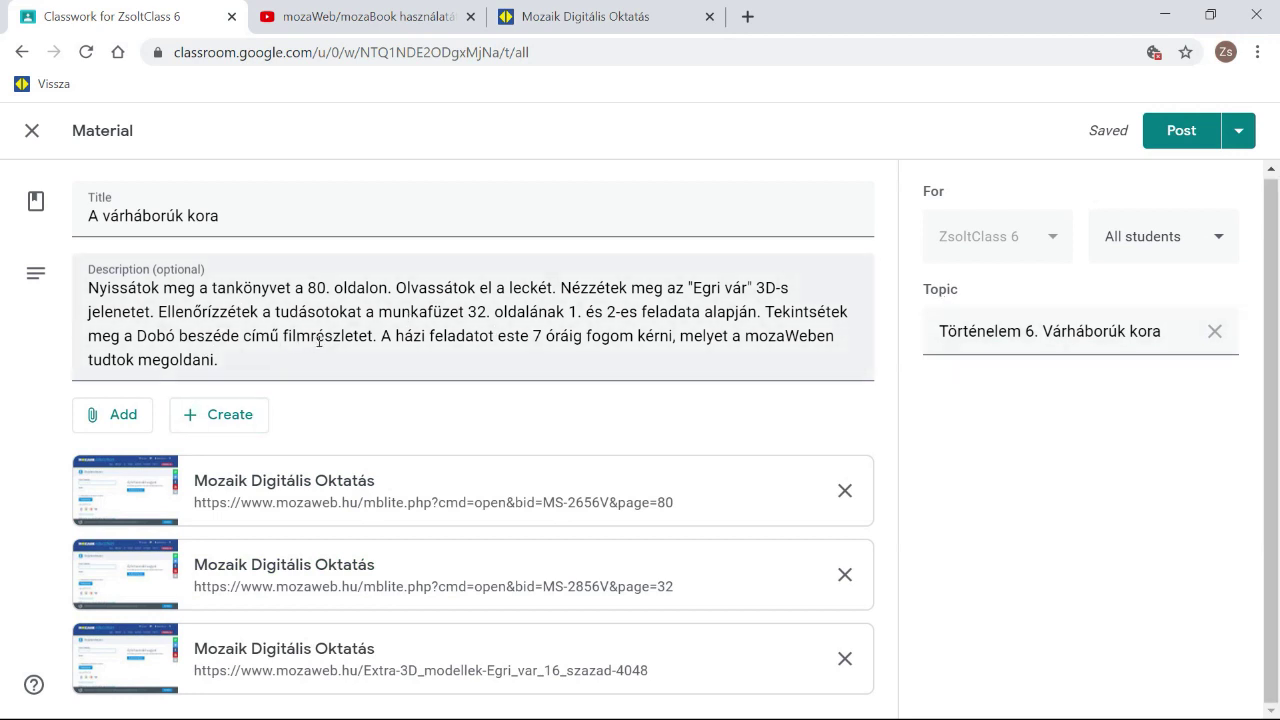
- Search YouTube for "dobó beszéde" from the material and attach the video "Dobó István beszéde az egri várvédőkhöz"
left_click(120, 424)
left_click(152, 553)
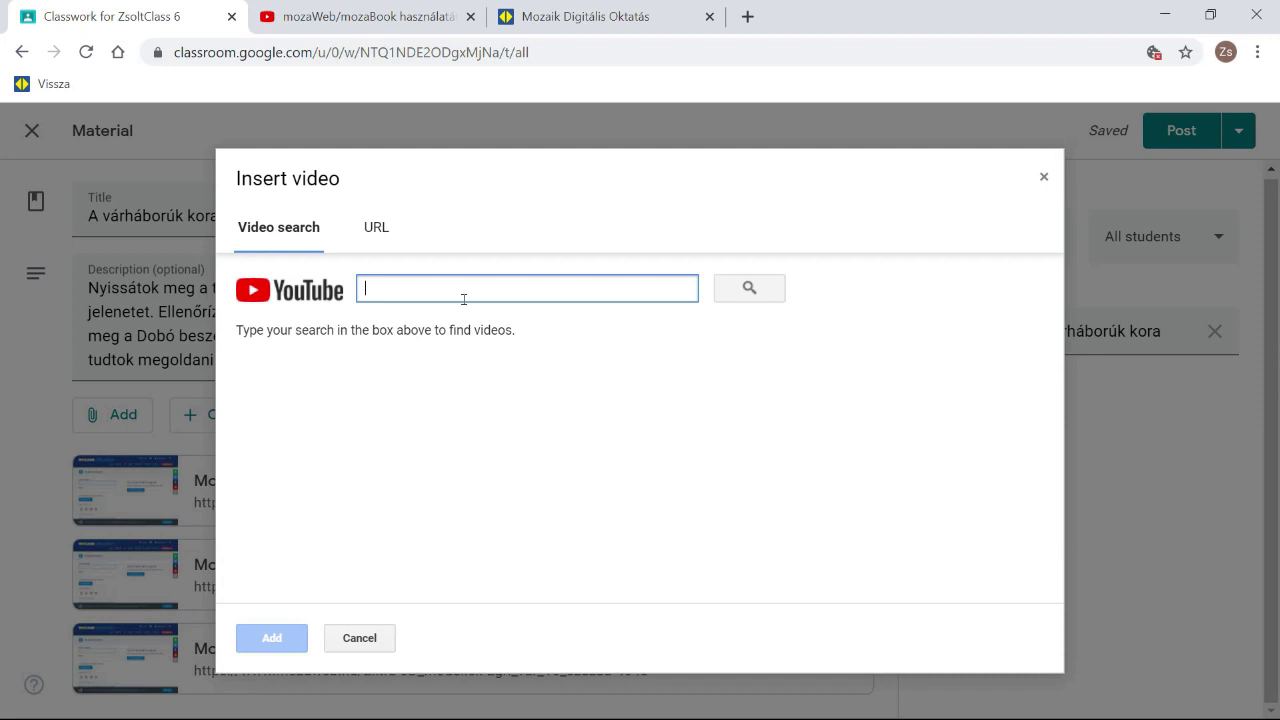
type("dobó beszéde")
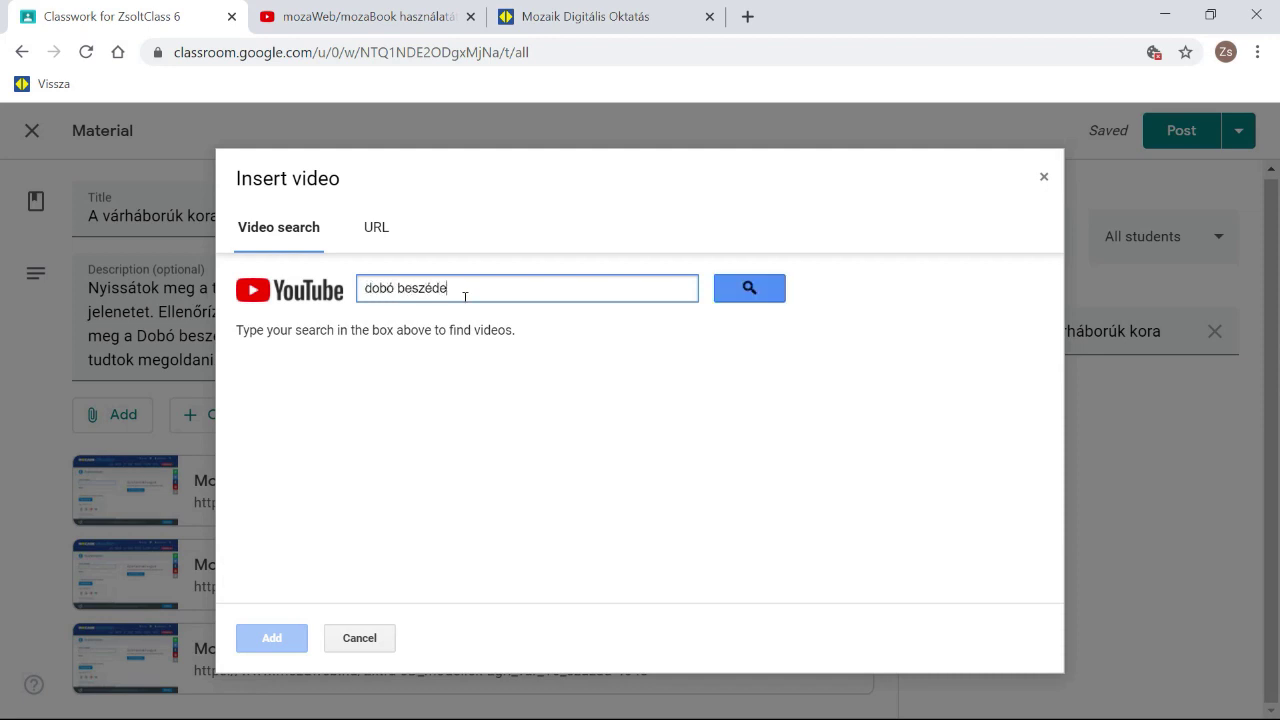
key("Return")
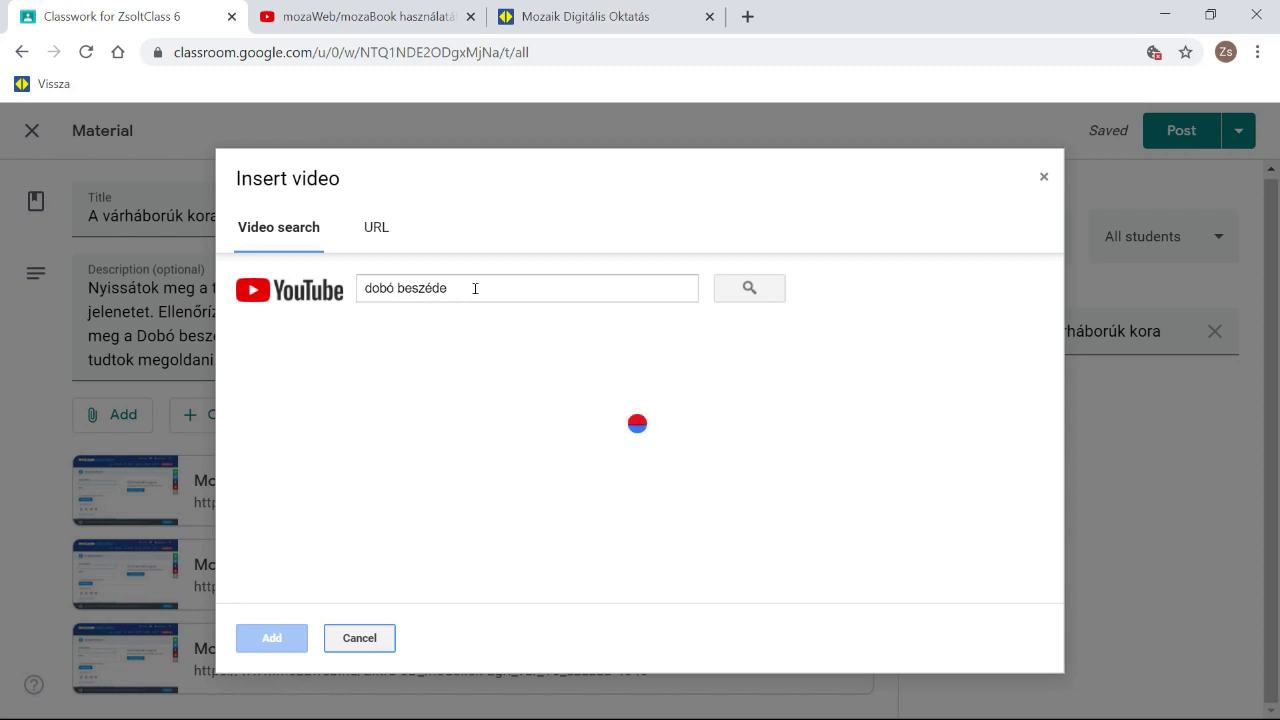
left_click(521, 376)
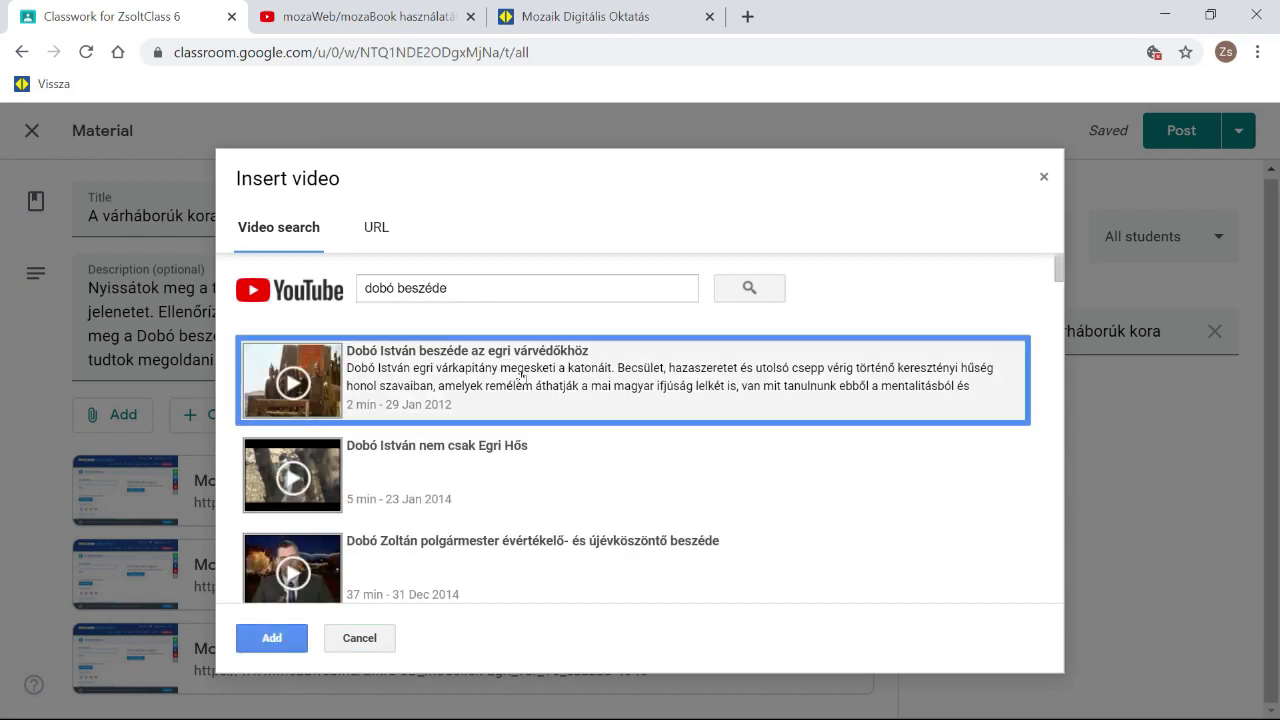
left_click(275, 638)
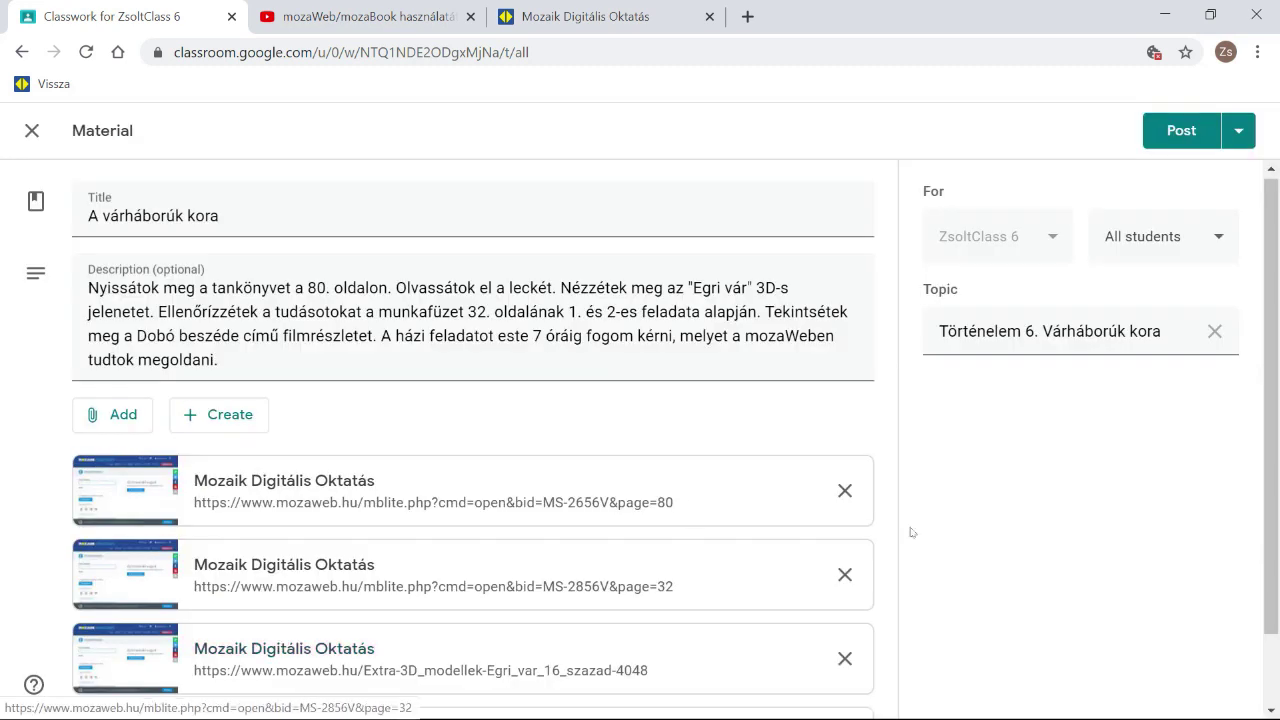
- Review the list of attachments and post the material to the class
scroll(897, 543, "down", 1)
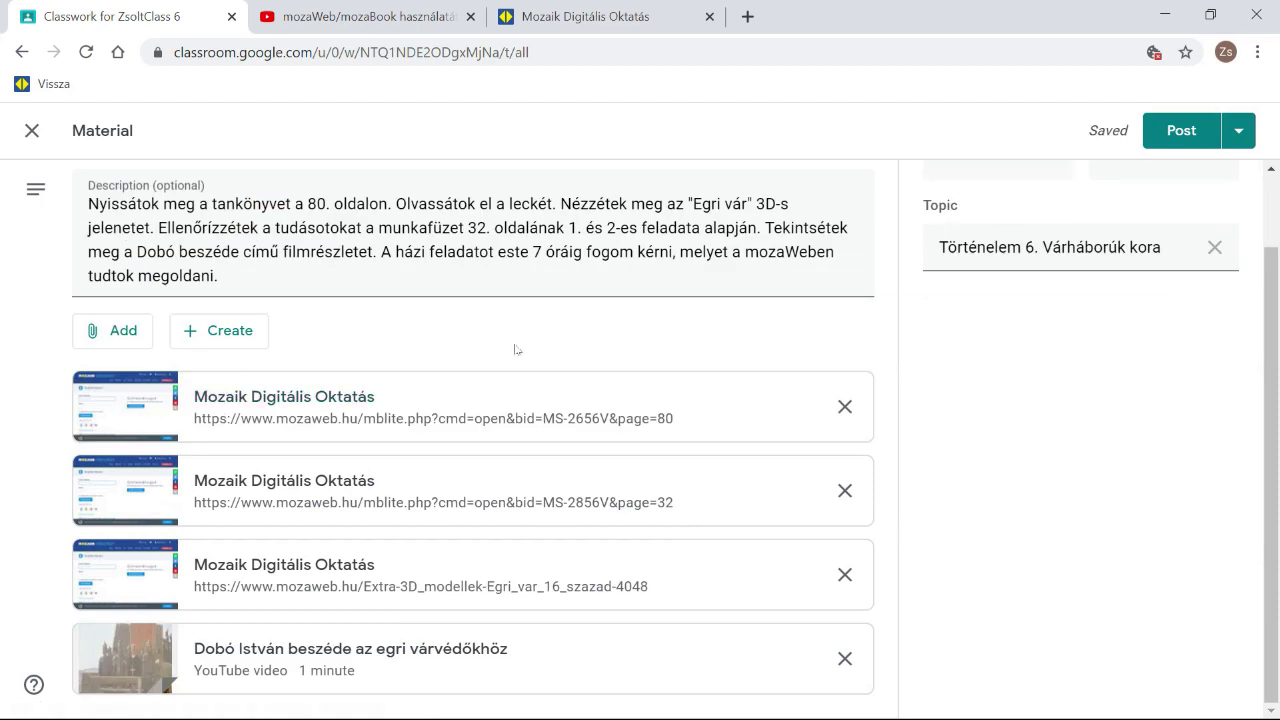
scroll(515, 345, "up", 1)
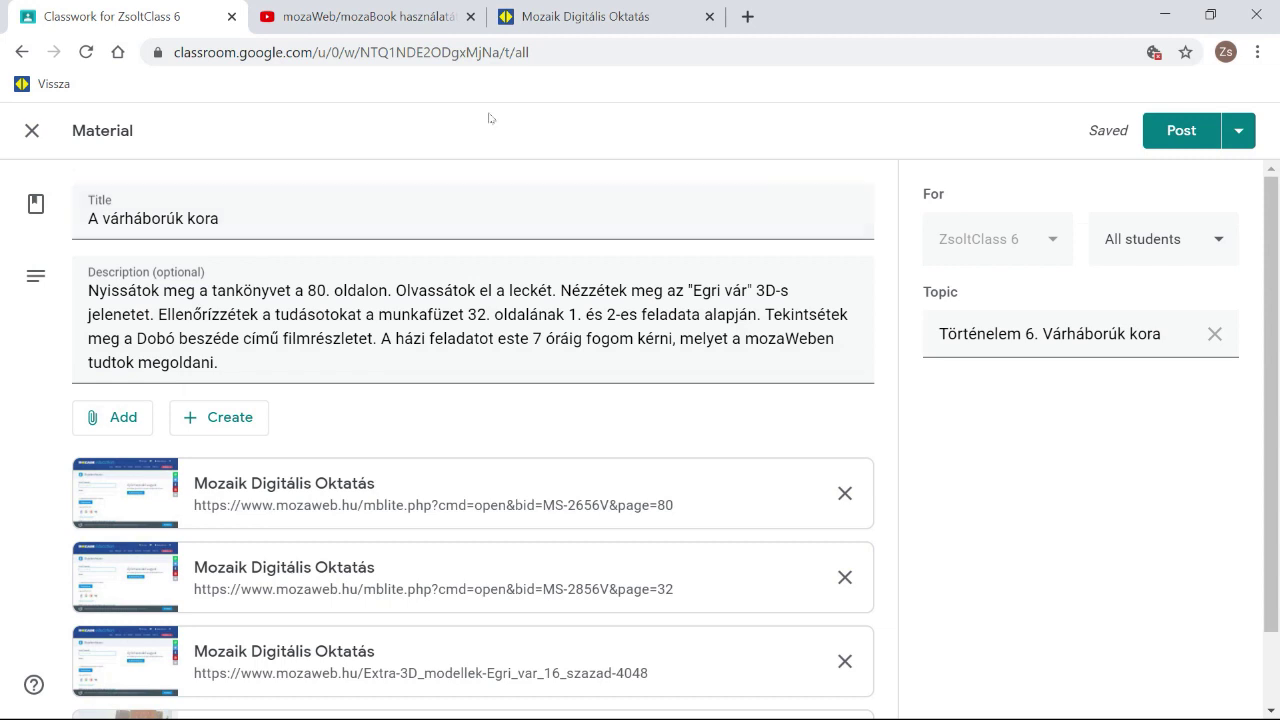
left_click(1189, 140)
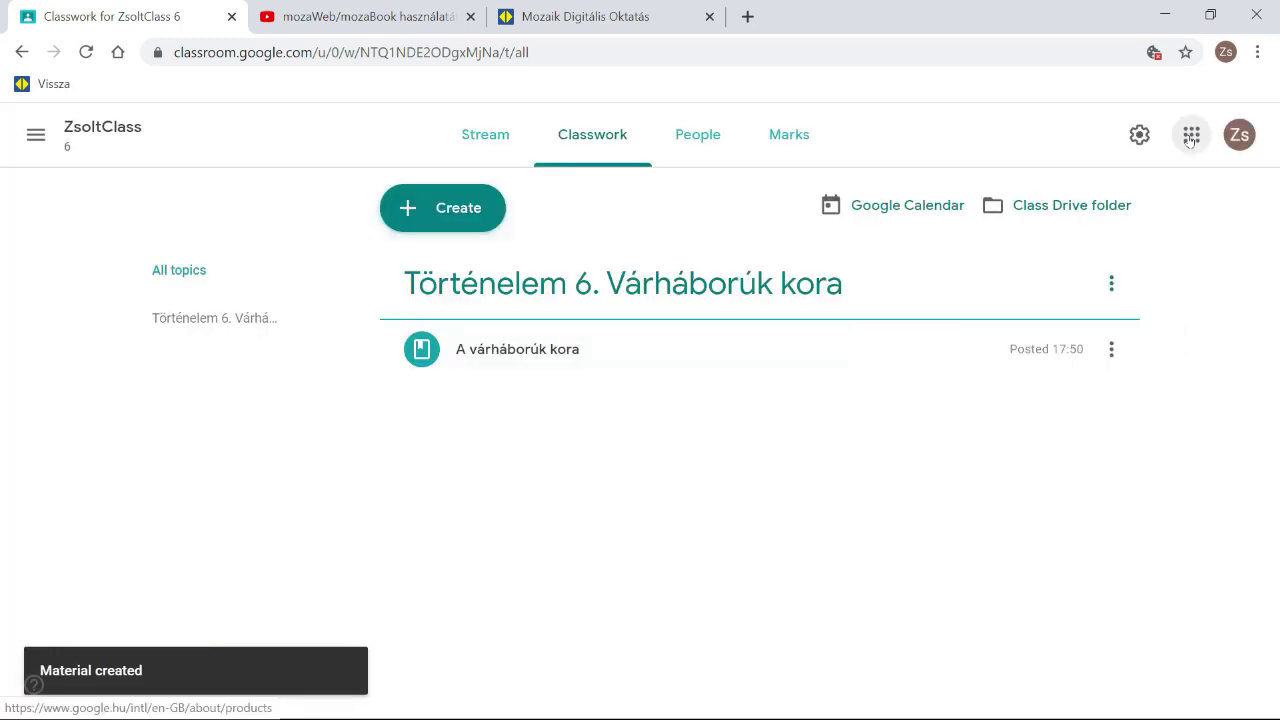
- Switch to the student's Edge browser window, open the class and view the posted material "A várháborúk kora"
left_click(1170, 15)
left_click(343, 702)
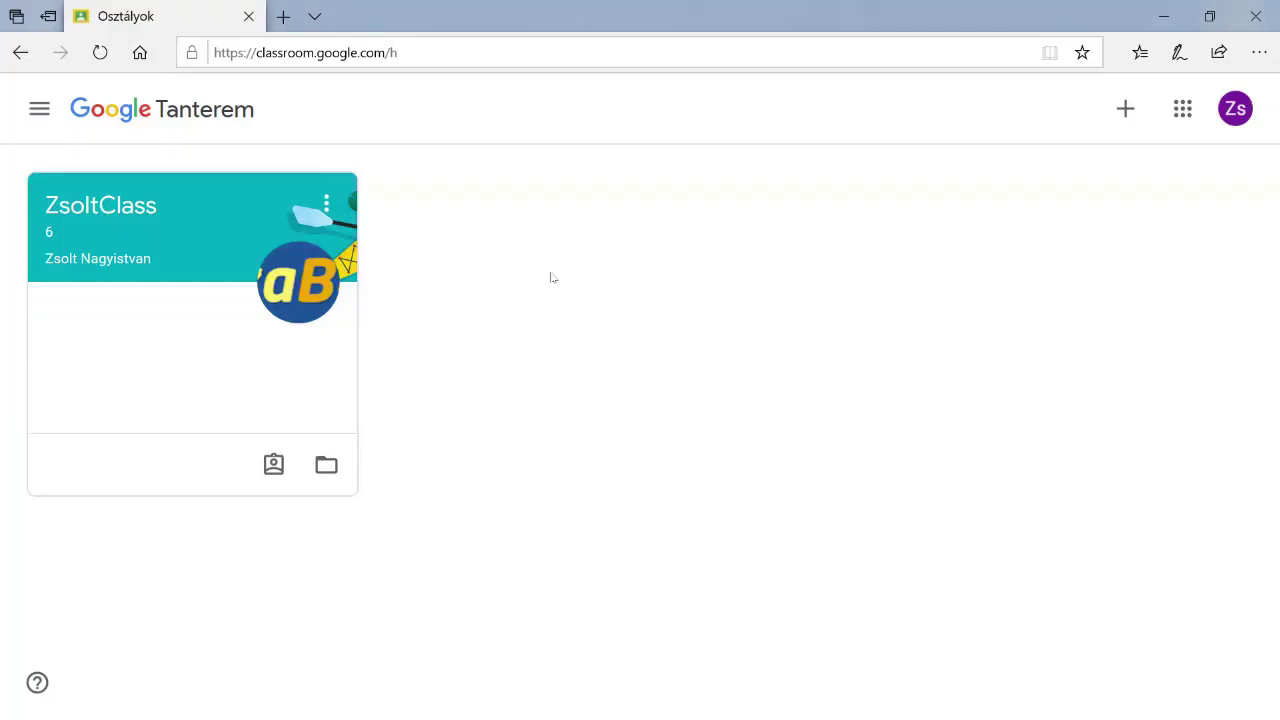
left_click(156, 213)
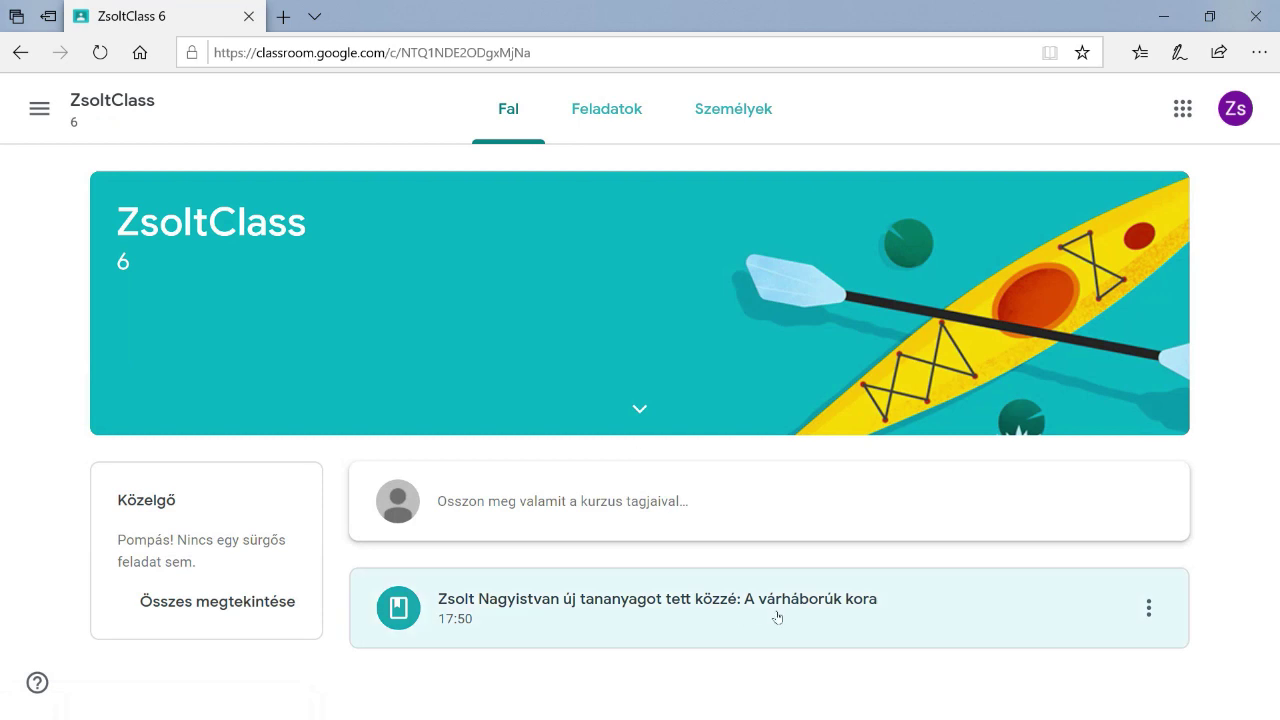
left_click(719, 606)
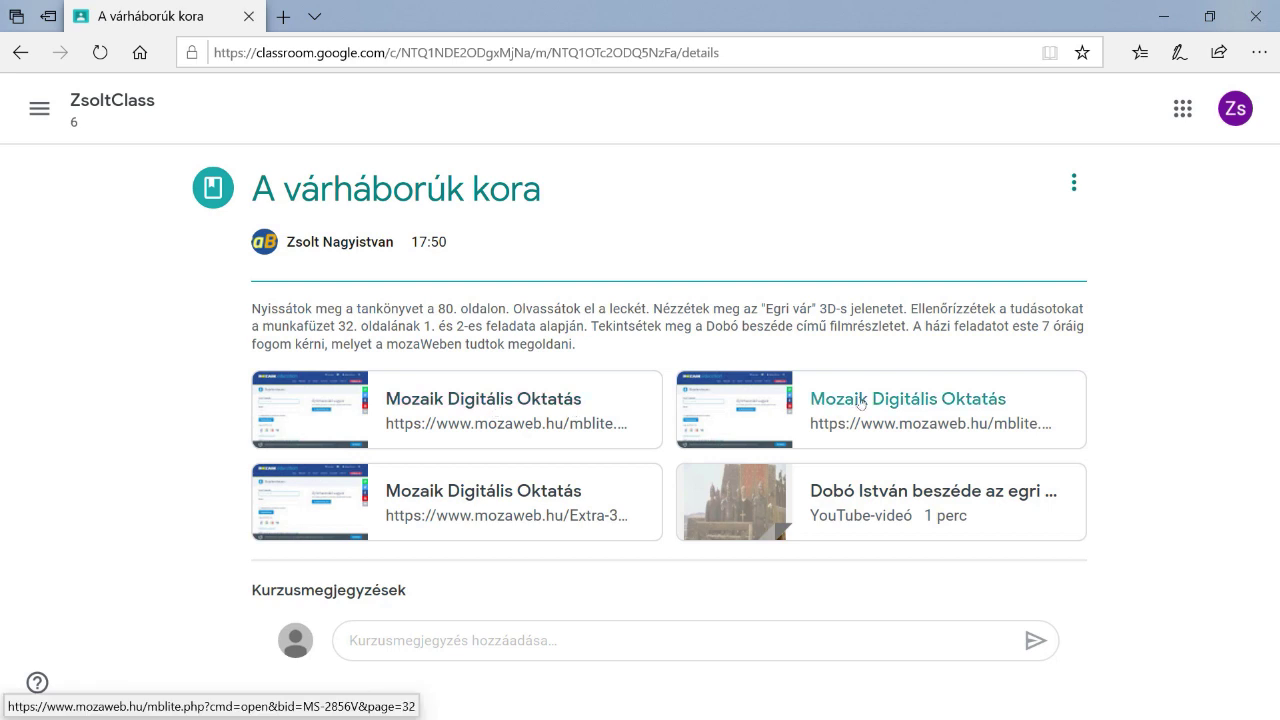
- Open the material's link to textbook page 80 and sign in to mozaweb.hu with the prefilled login details
left_click(469, 397)
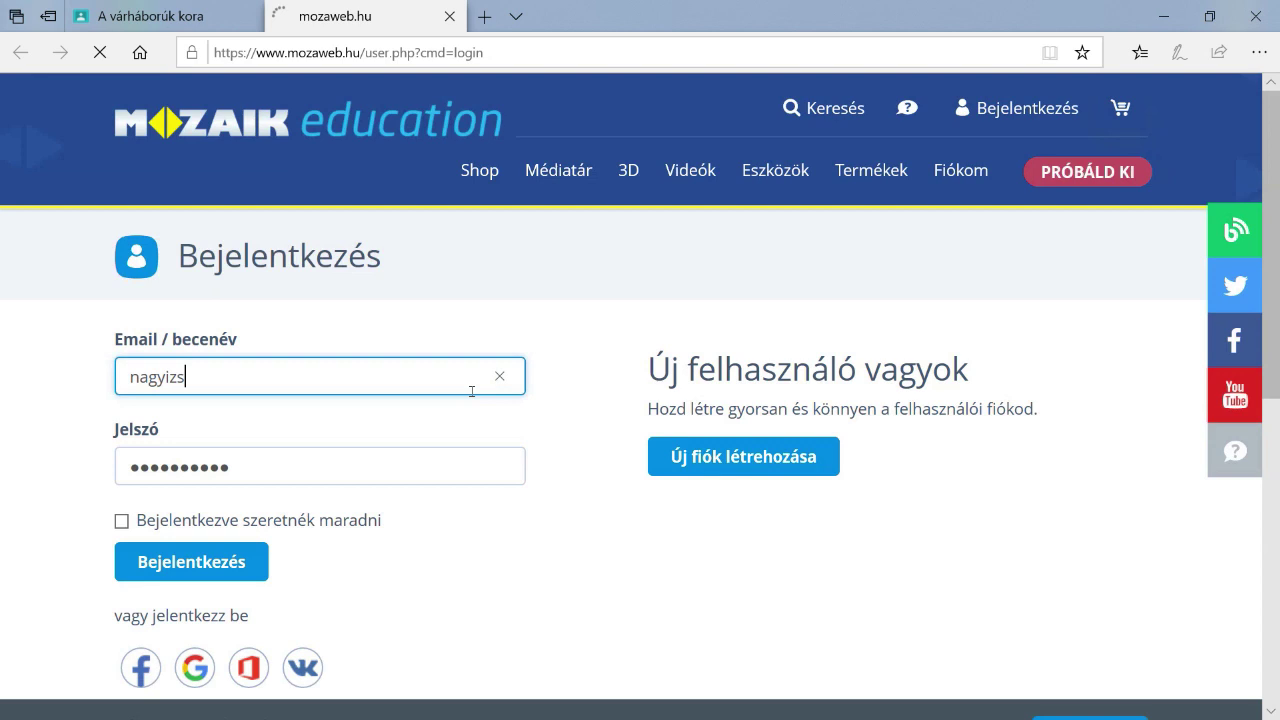
left_click(199, 558)
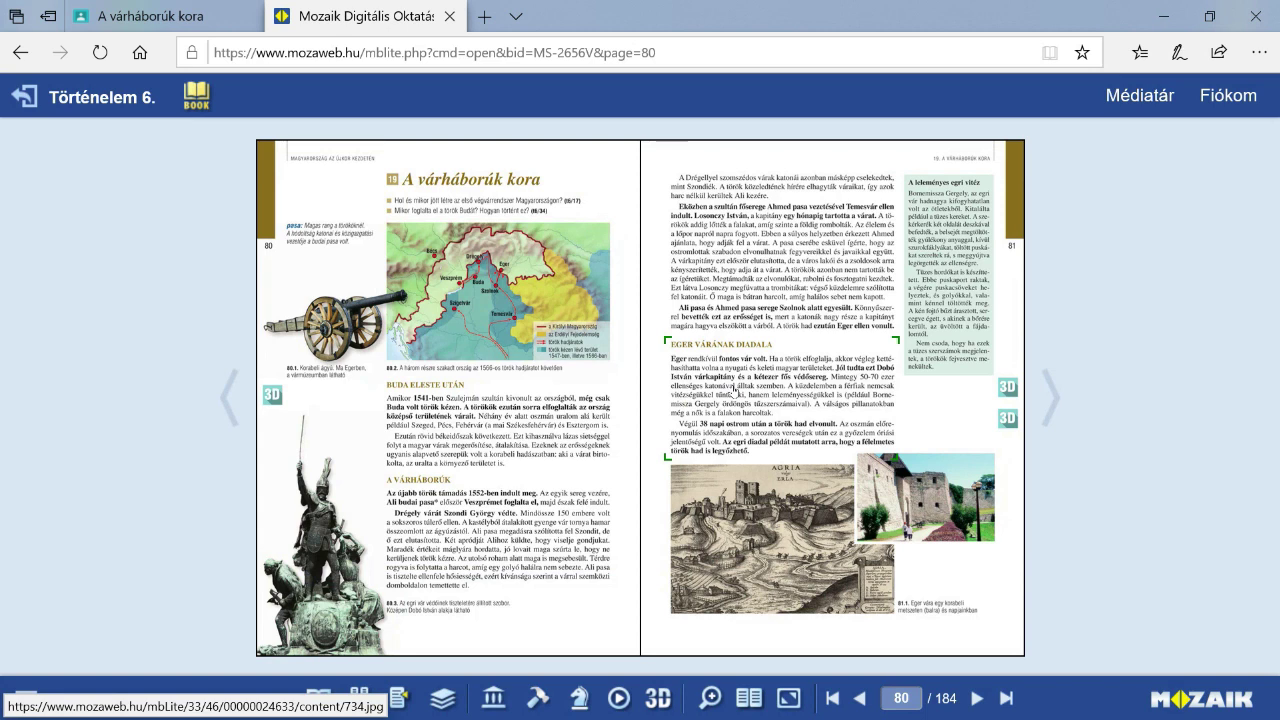
- Enlarge the sections "Buda eleste után" and "A várháborúk" and the first text block of page 81, closing each one
left_click(527, 434)
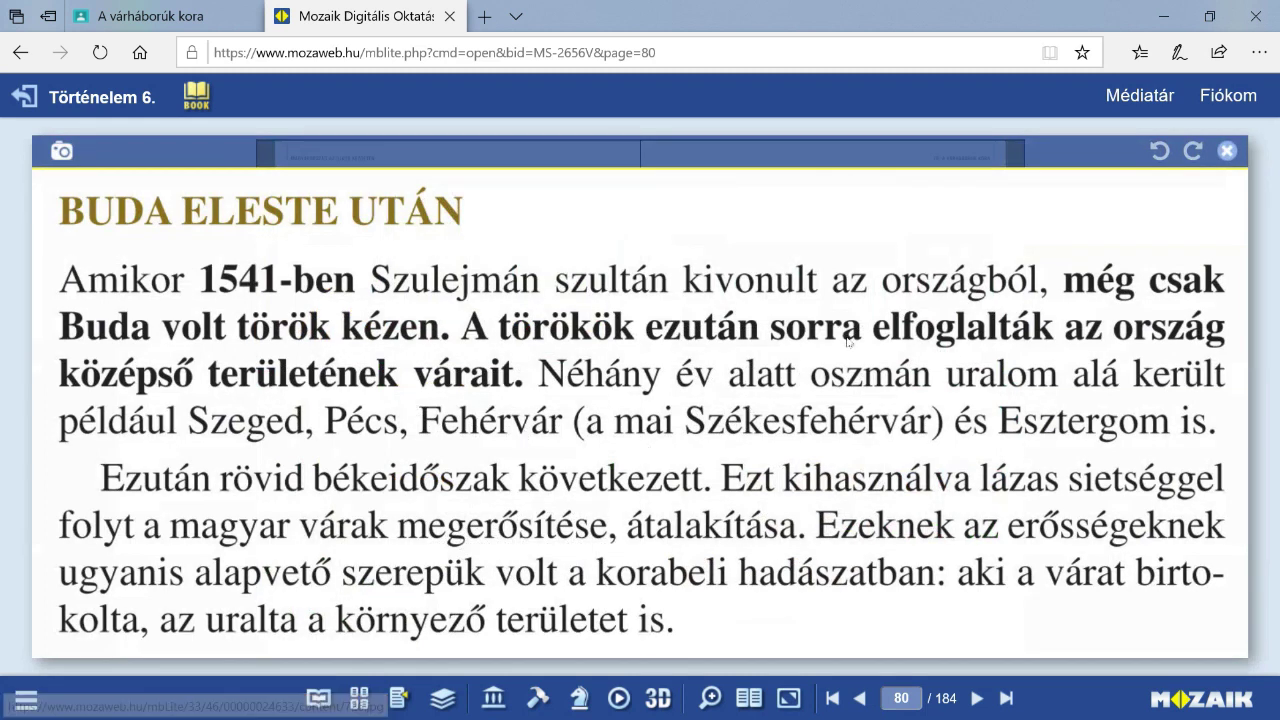
left_click(1227, 150)
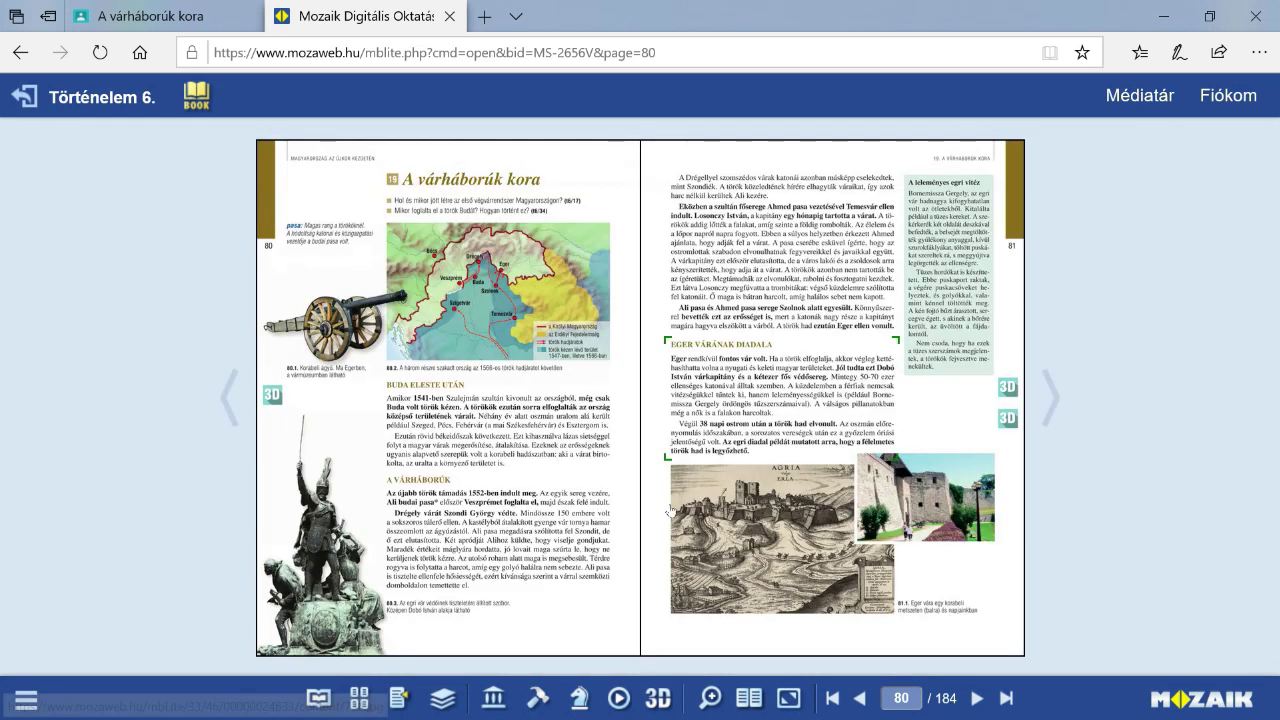
left_click(541, 560)
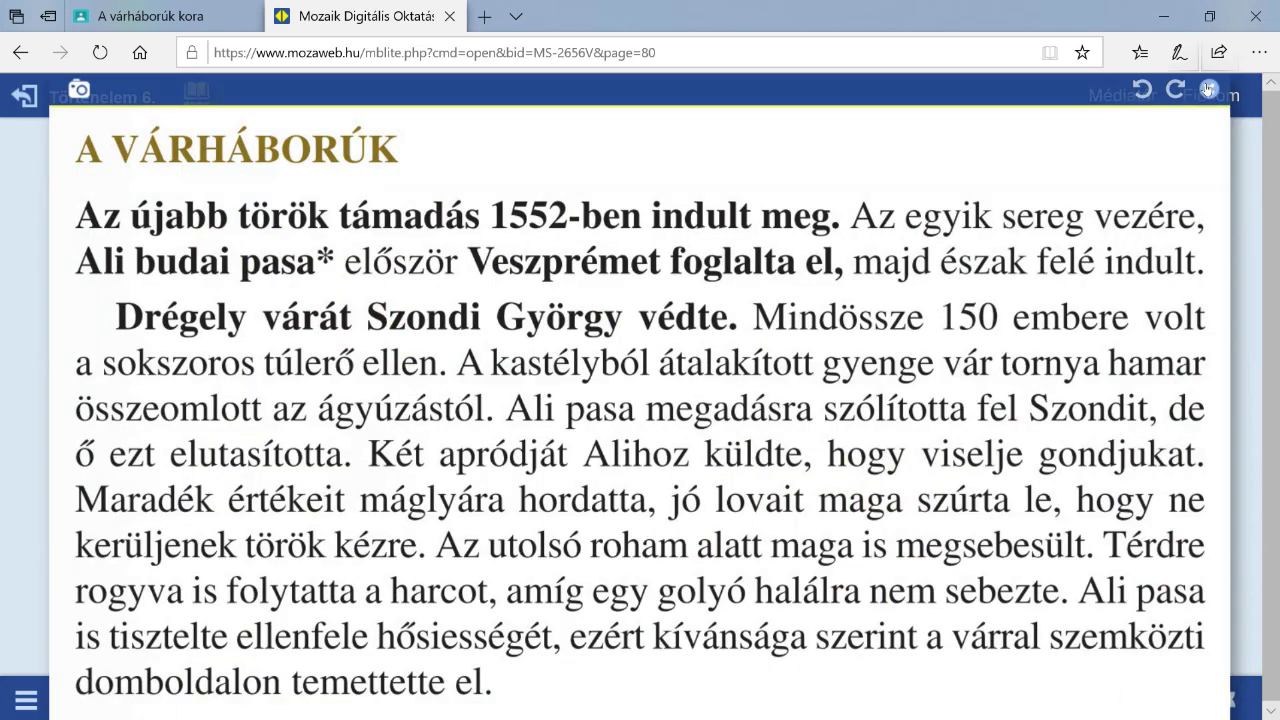
left_click(1227, 150)
left_click(795, 293)
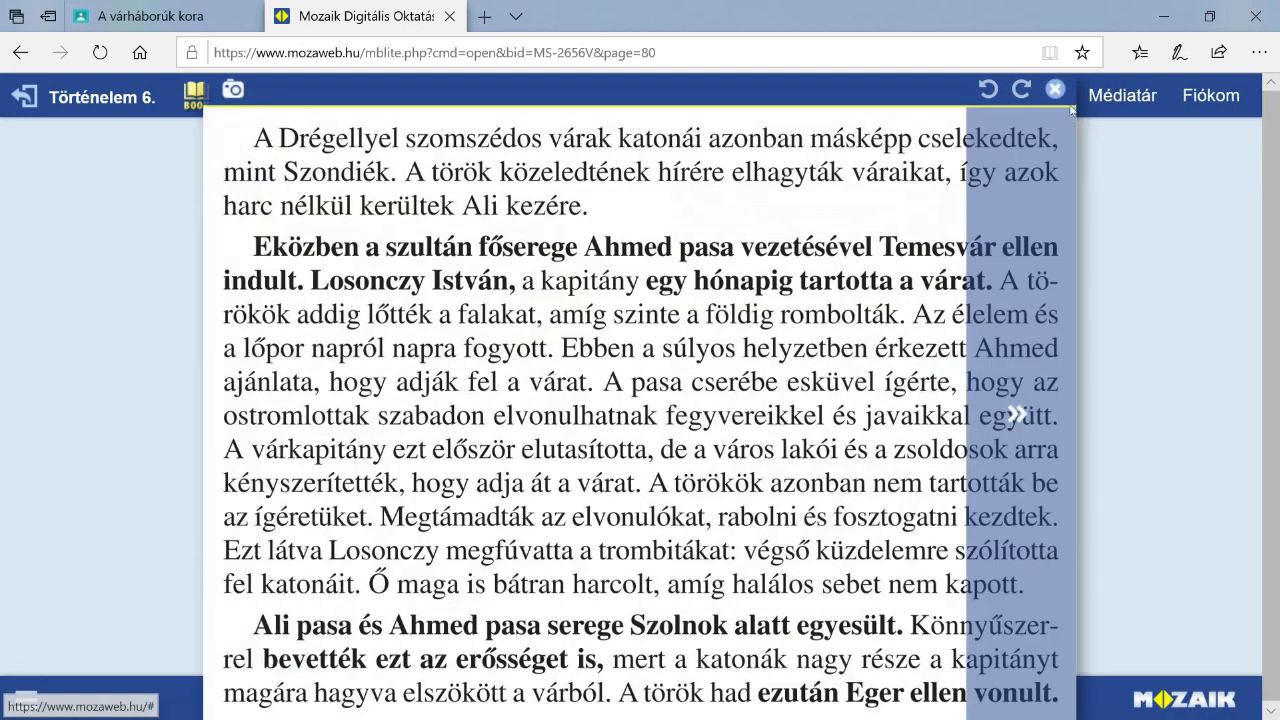
left_click(1057, 90)
- Leave the textbook, go back to the student's Classroom material and open its link to the Egri vár 3D model
left_click(31, 104)
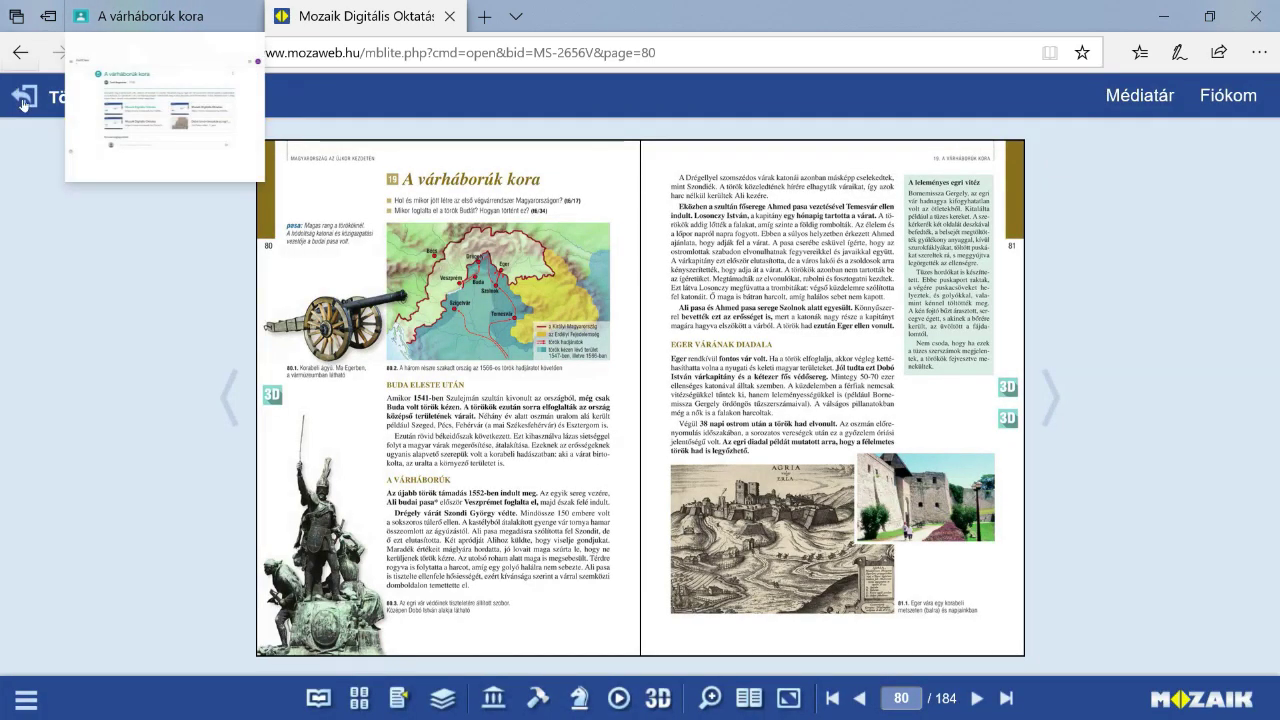
left_click(140, 18)
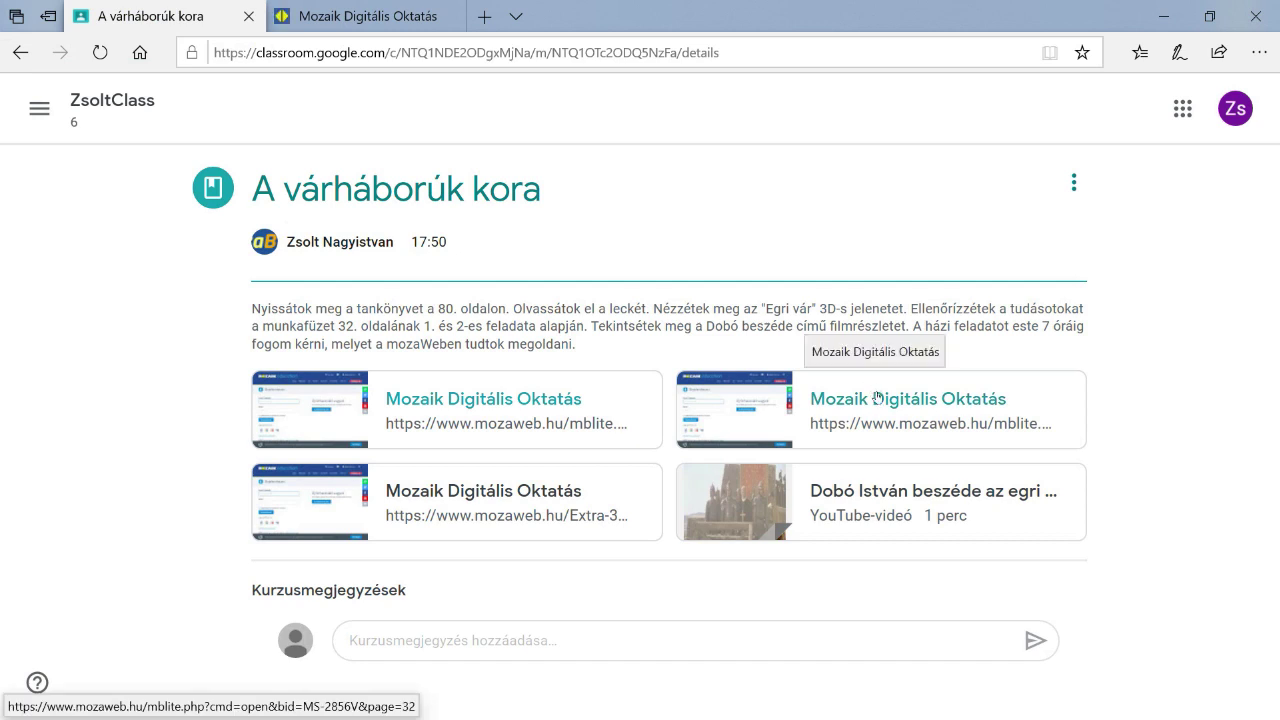
left_click(490, 497)
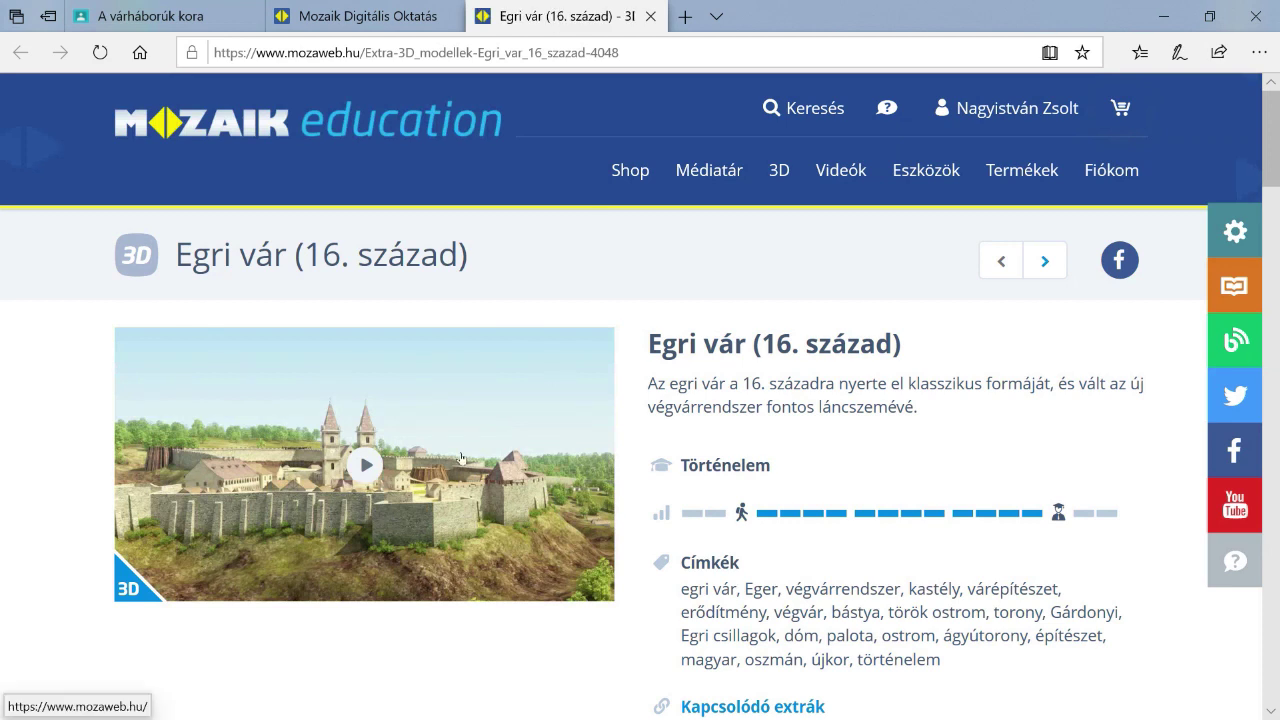
- Launch the Egri vár 3D model in m3dViewer, view the Belső vár and Püspöki palota scenes, and maximize the viewer
left_click(364, 477)
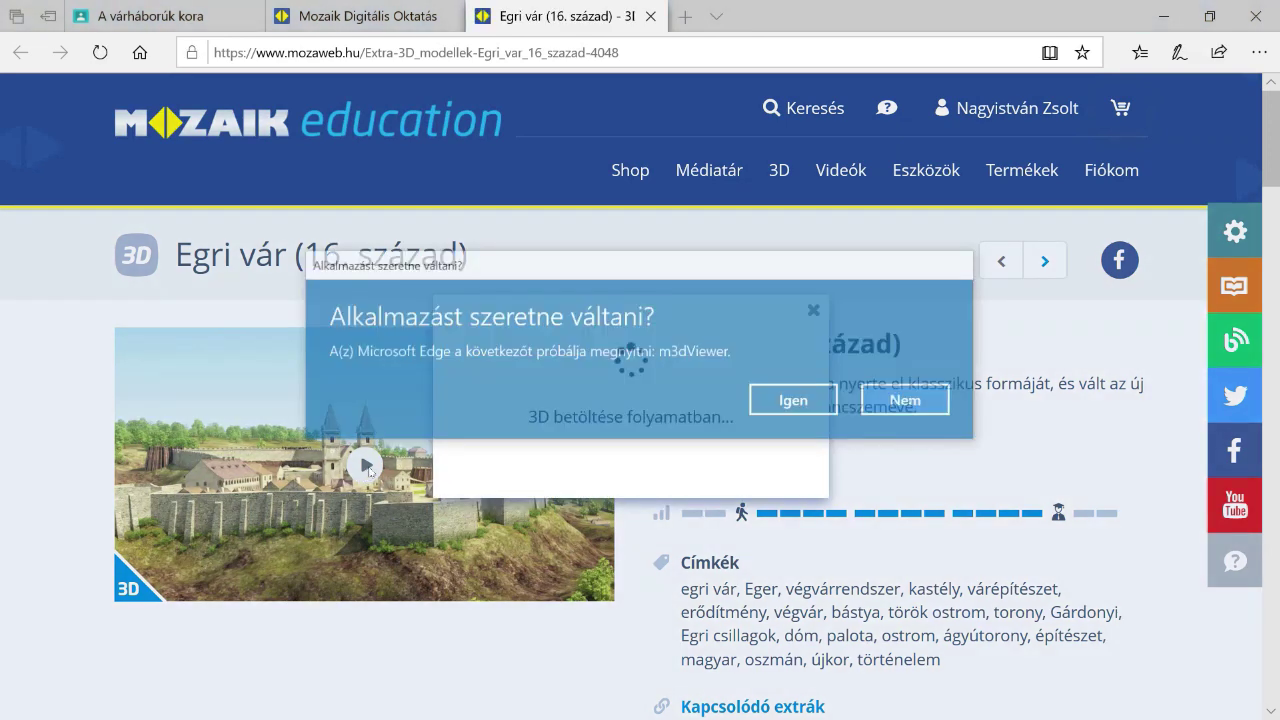
left_click(822, 403)
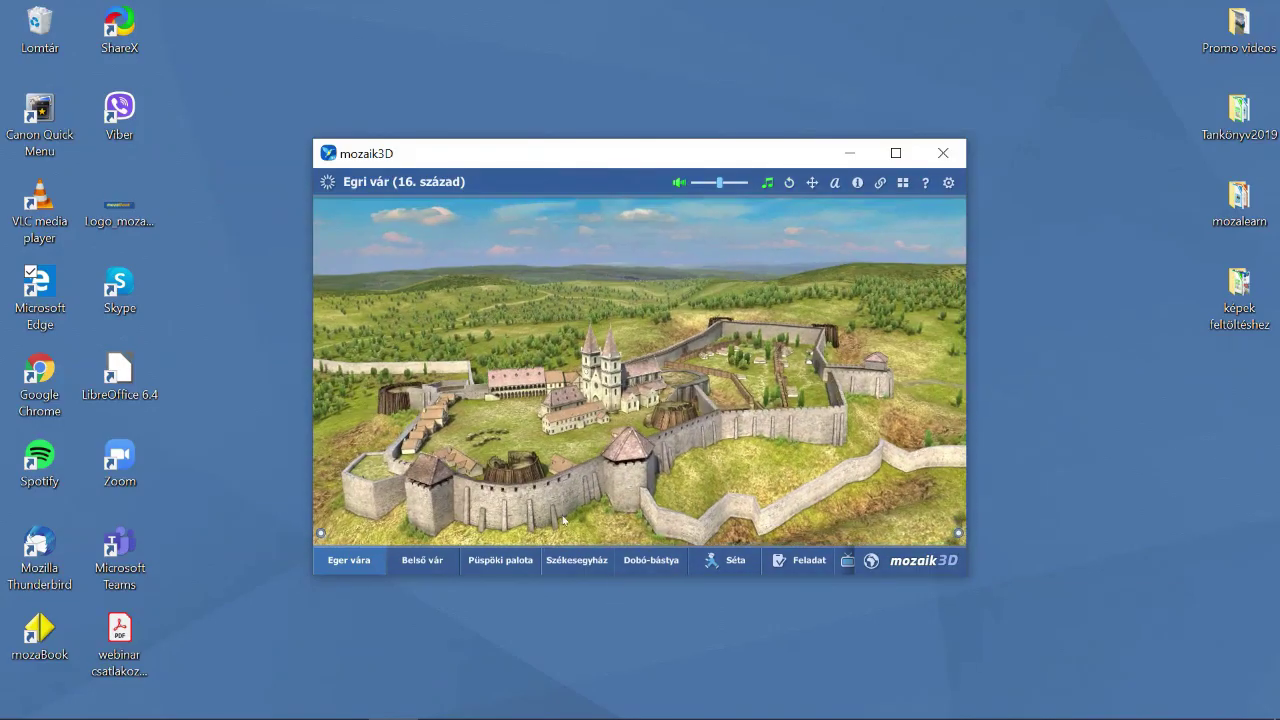
left_click(438, 566)
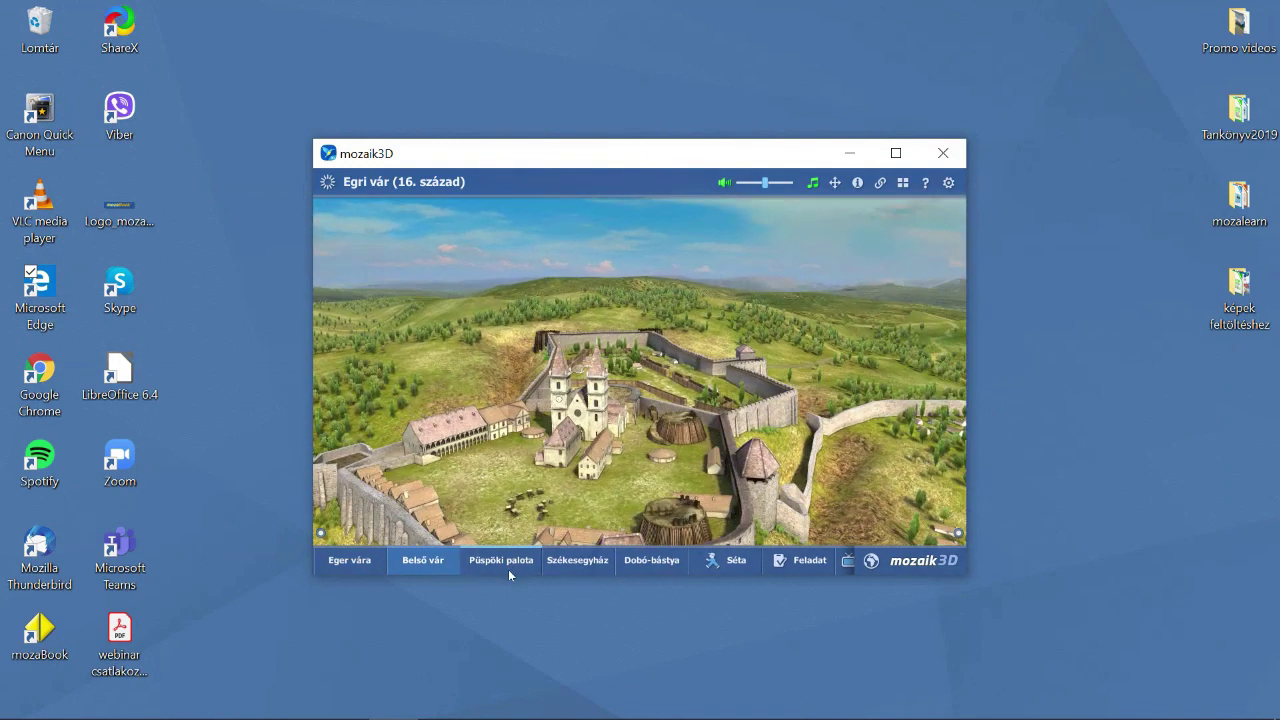
left_click(508, 569)
left_click(896, 153)
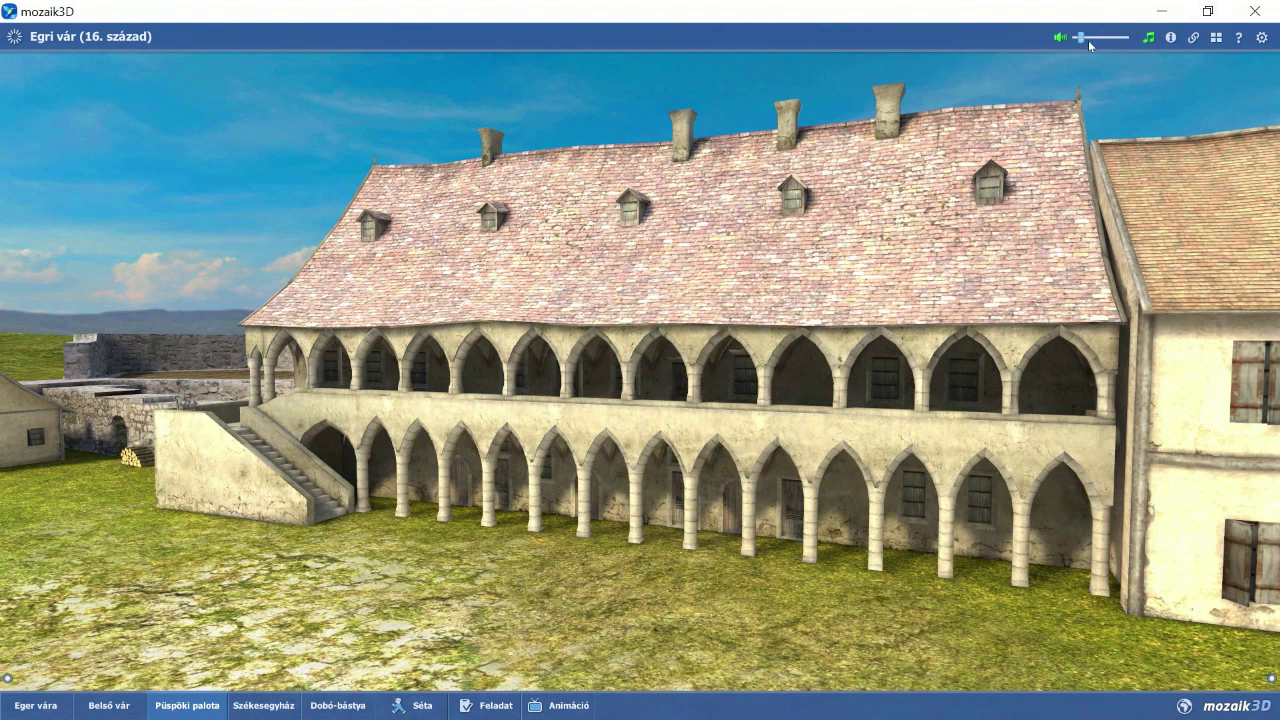
- Mute the 3D scene's sound and view the Székesegyház and Belső vár scenes
left_click_drag(1076, 40, 1070, 40)
left_click(241, 700)
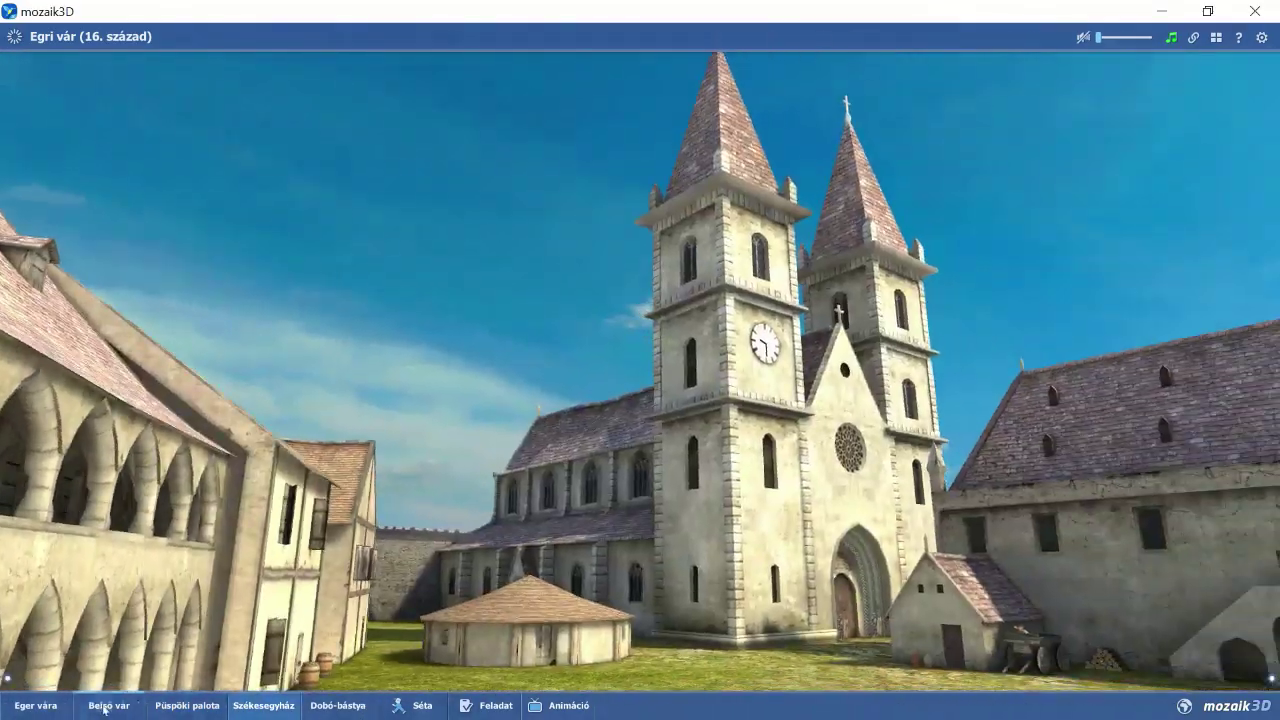
left_click(105, 705)
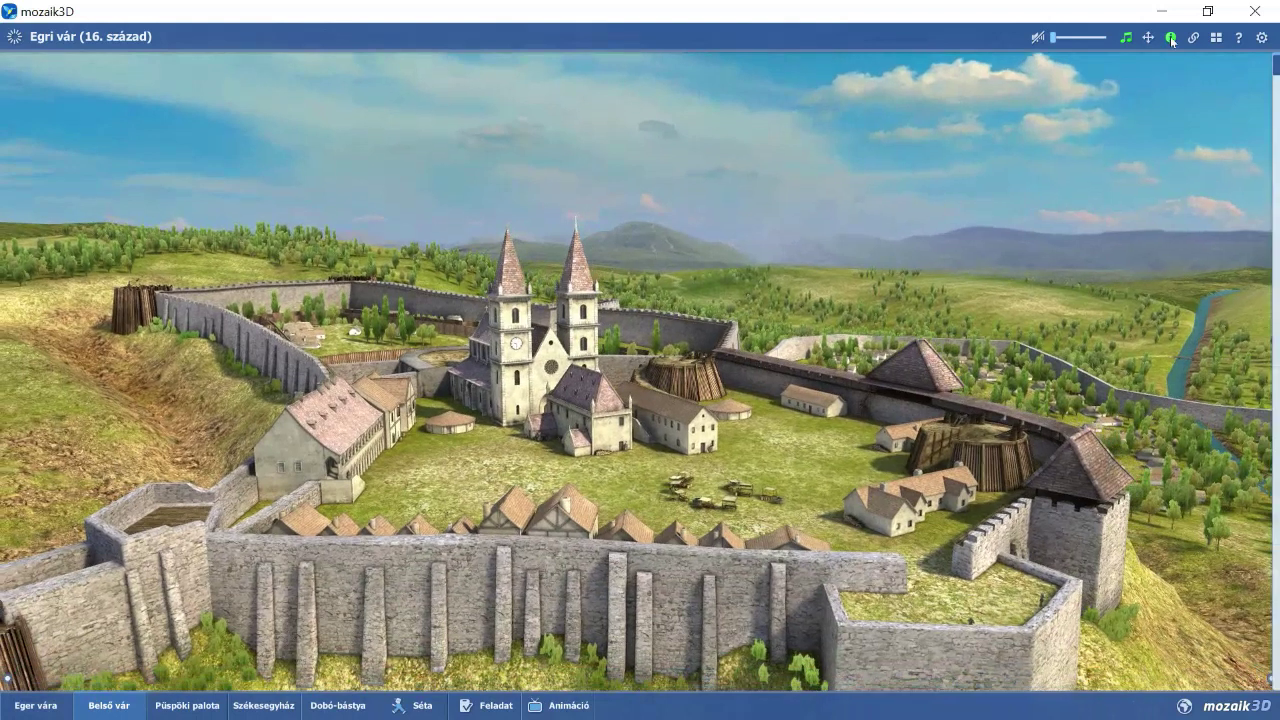
- Show the information text about the castle, view the Dobó-bástya scene, and close the 3D viewer
left_click(1171, 38)
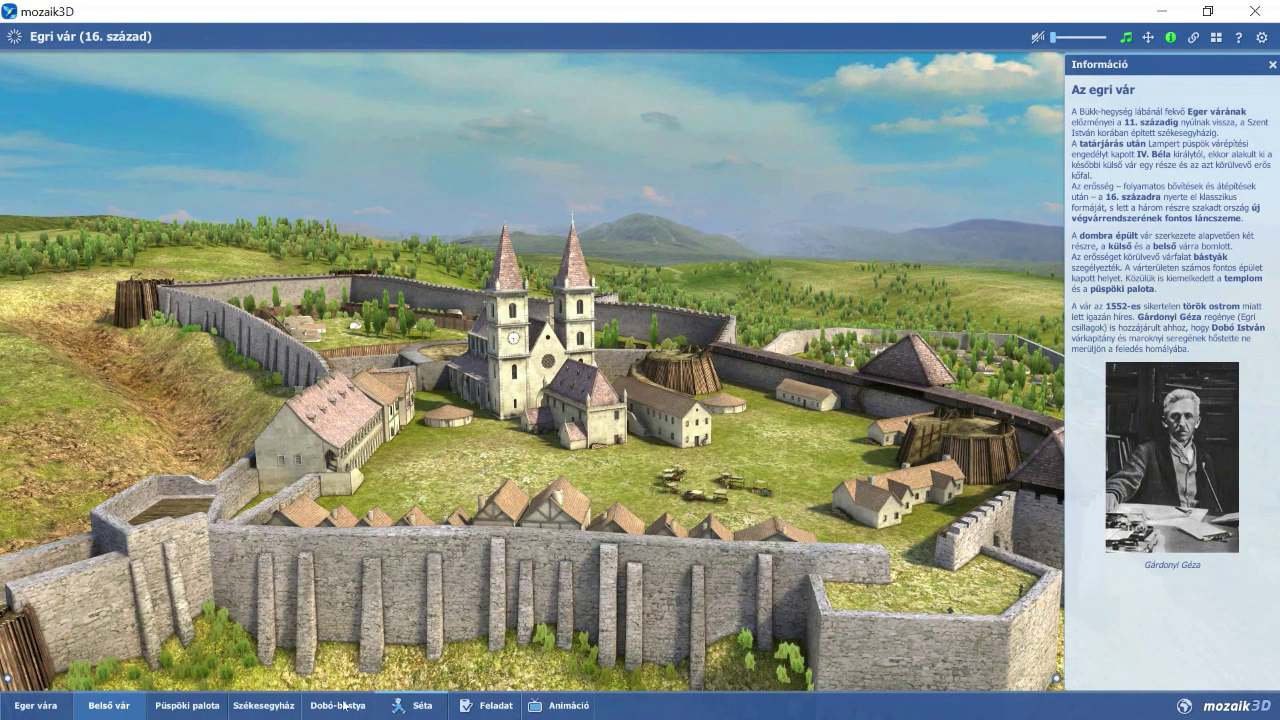
left_click(291, 714)
left_click(338, 706)
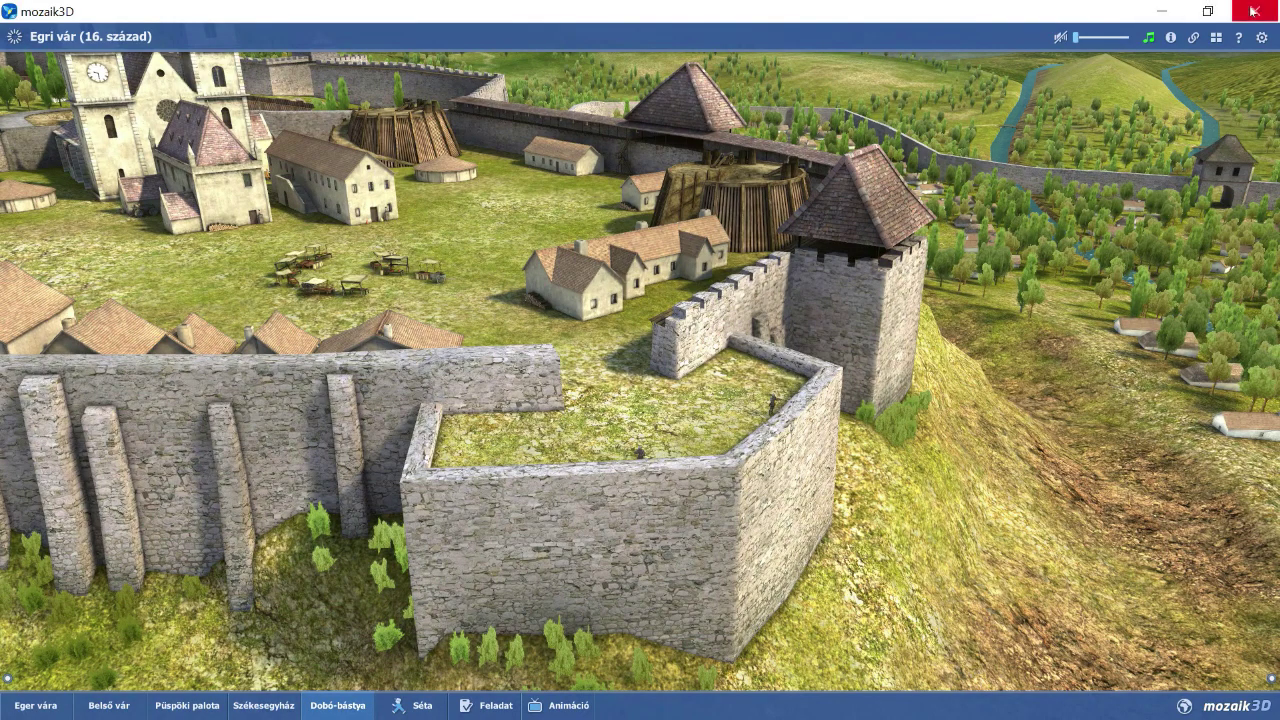
key("alt+F4")
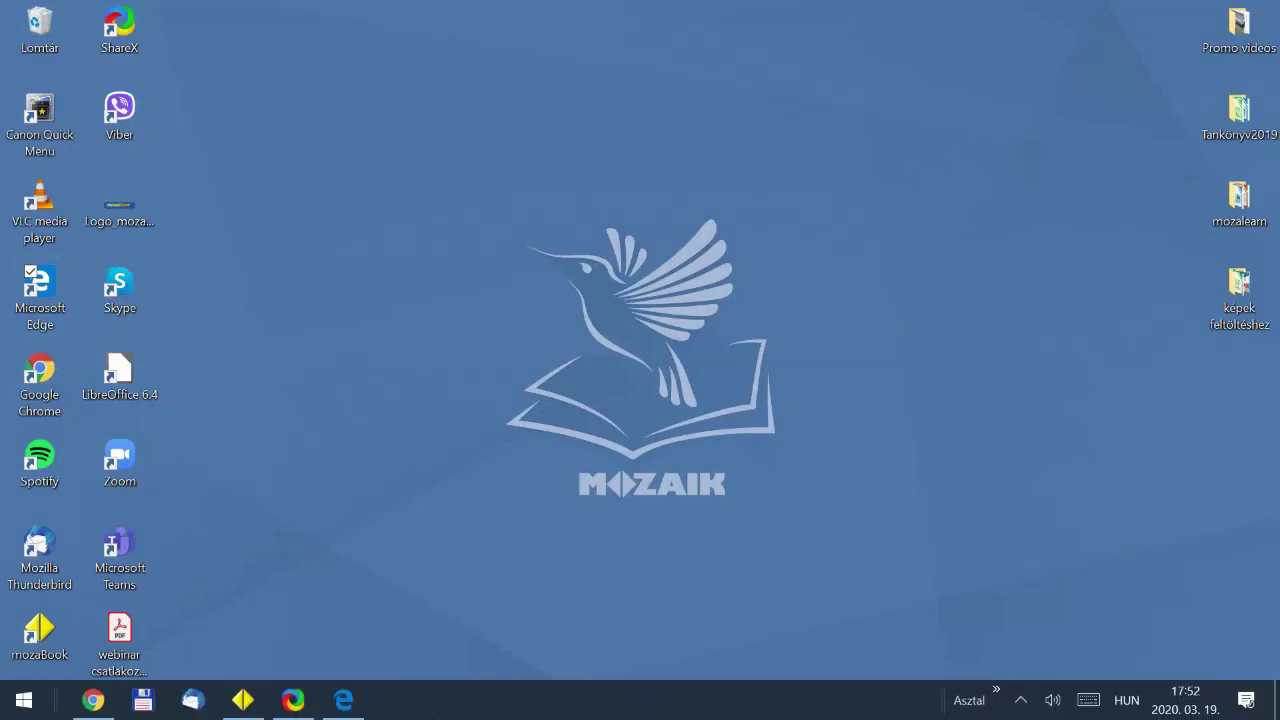
- Return to the student's Classroom material in Edge, open its link to workbook page 32, and close the earlier mozaWeb pages
left_click(362, 700)
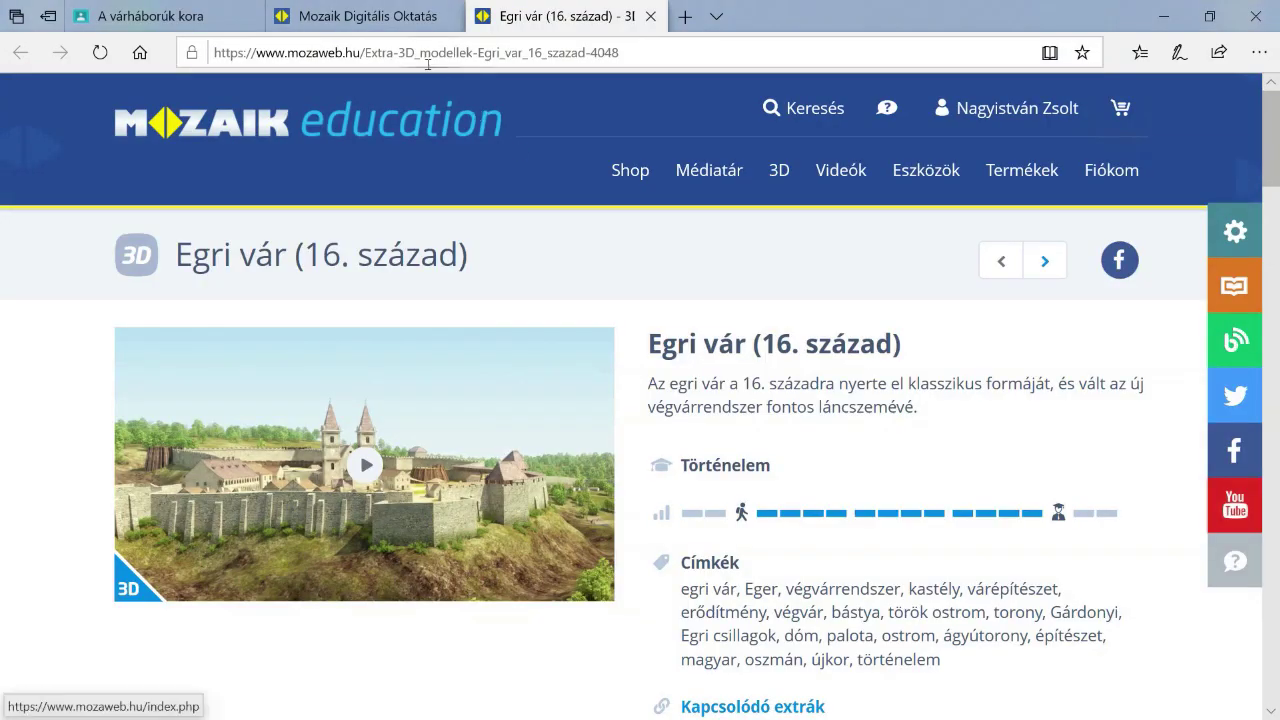
left_click(200, 16)
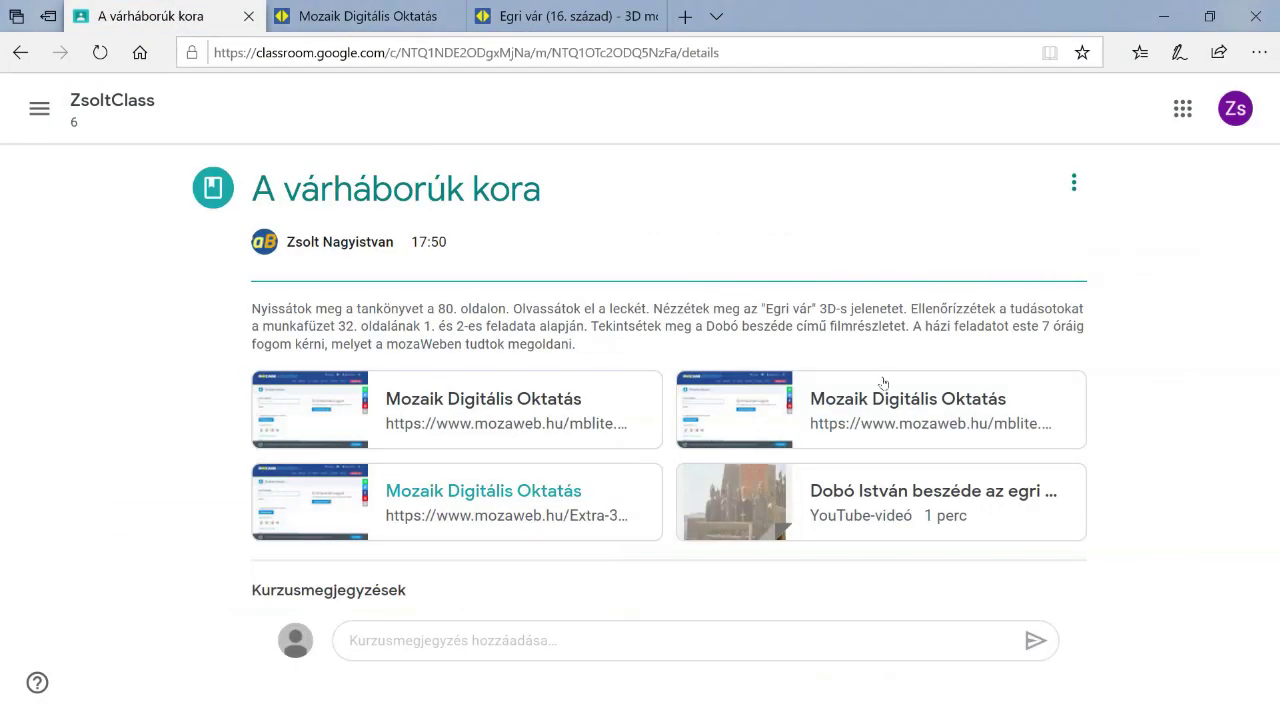
left_click(903, 403)
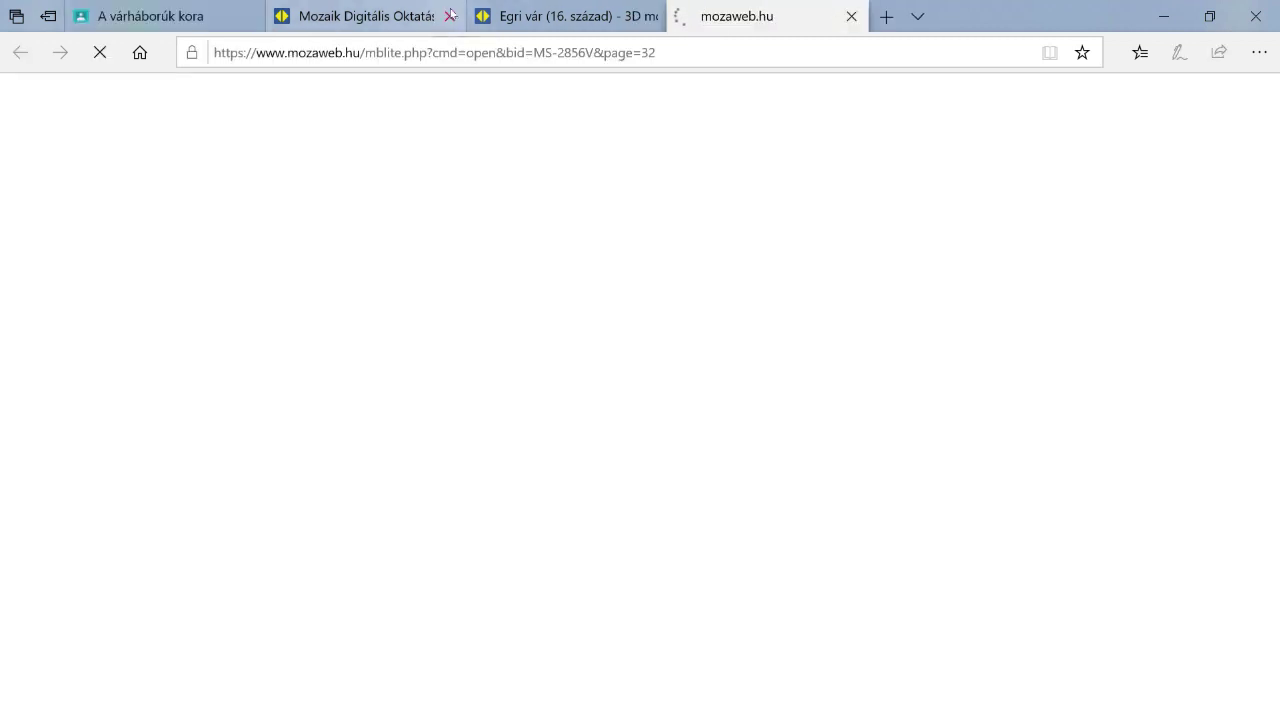
left_click(449, 16)
left_click(449, 16)
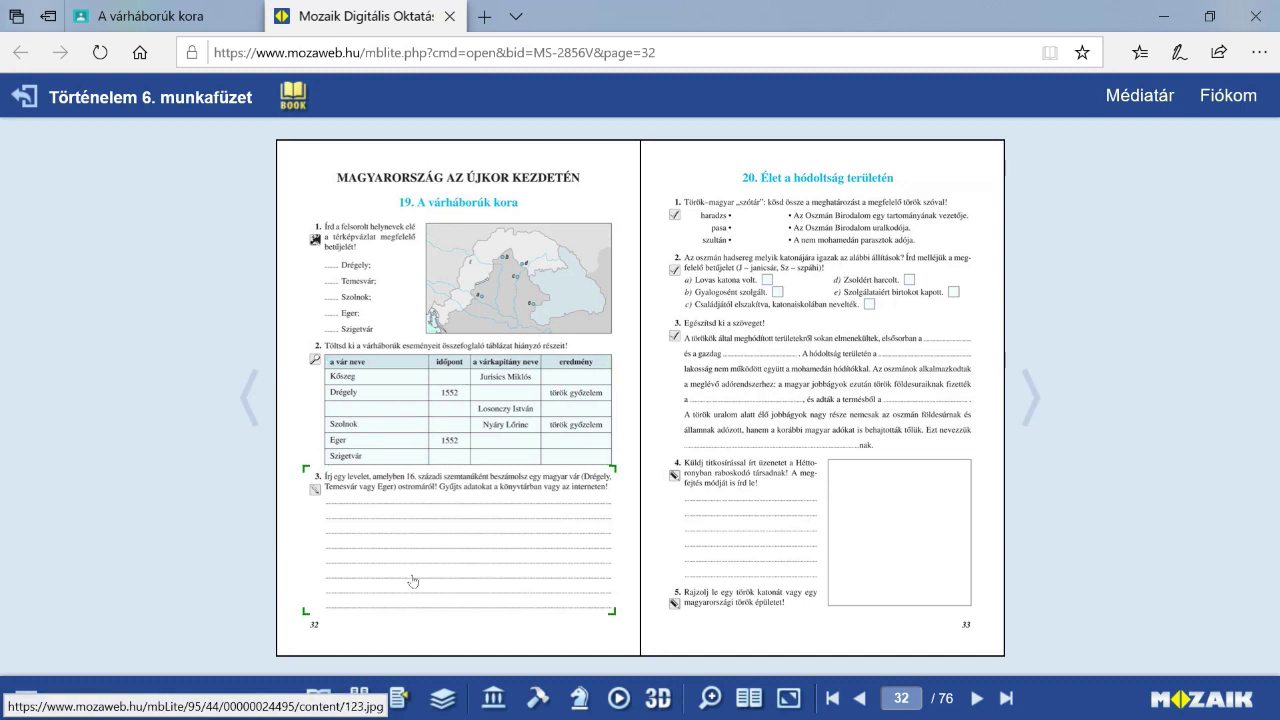
- Enlarge the map and exercise 1 on workbook page 32, reveal the exercise's solutions, and close the enlarged views
left_click(460, 308)
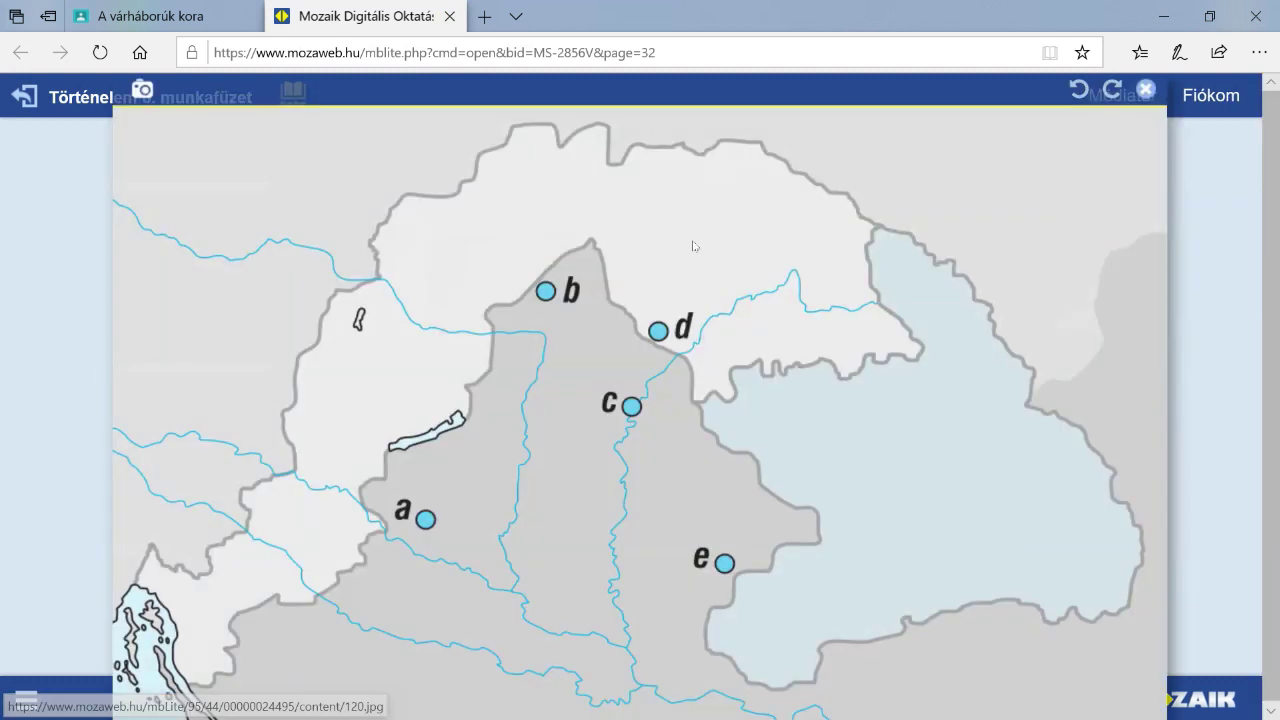
left_click(1147, 90)
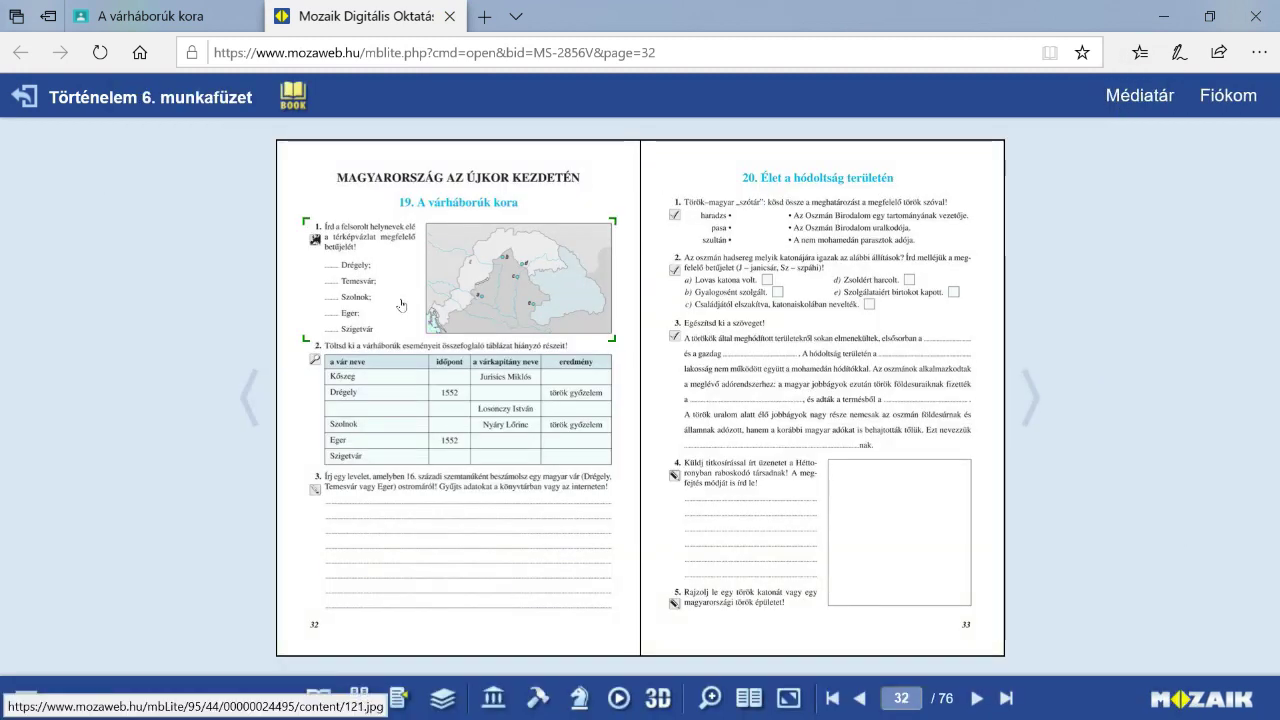
left_click(401, 304)
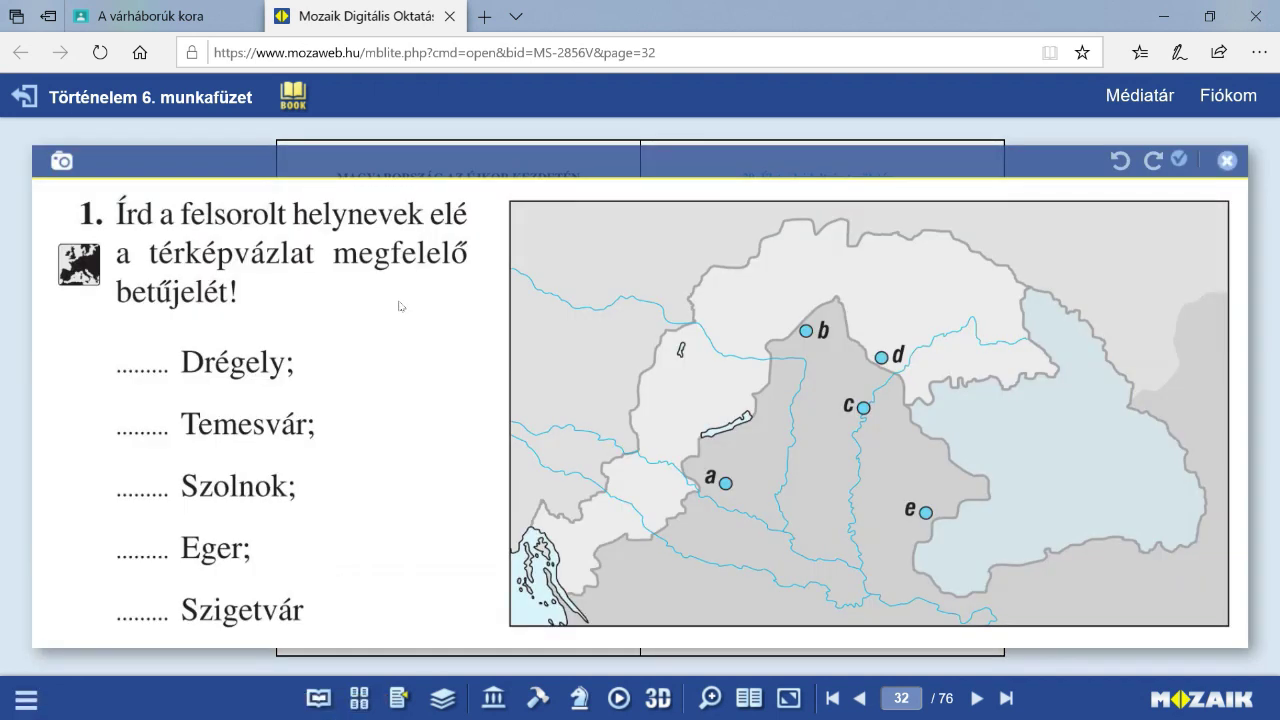
left_click(1180, 162)
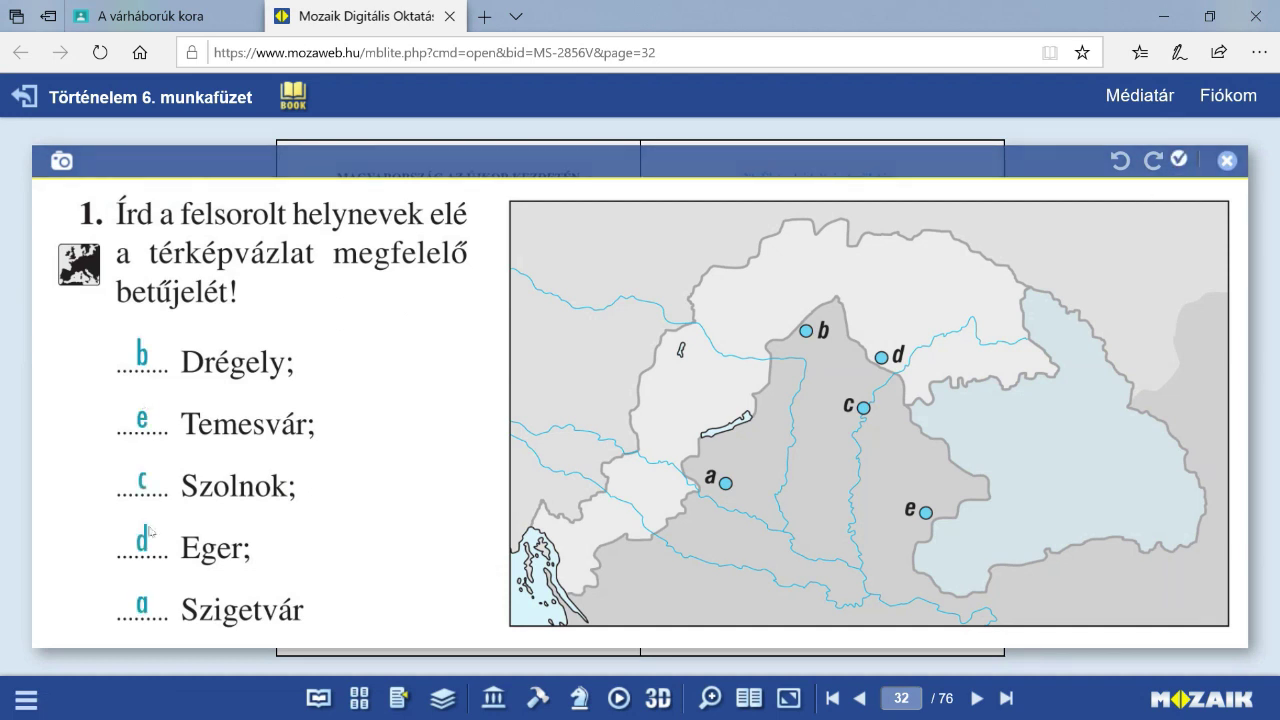
left_click(1226, 160)
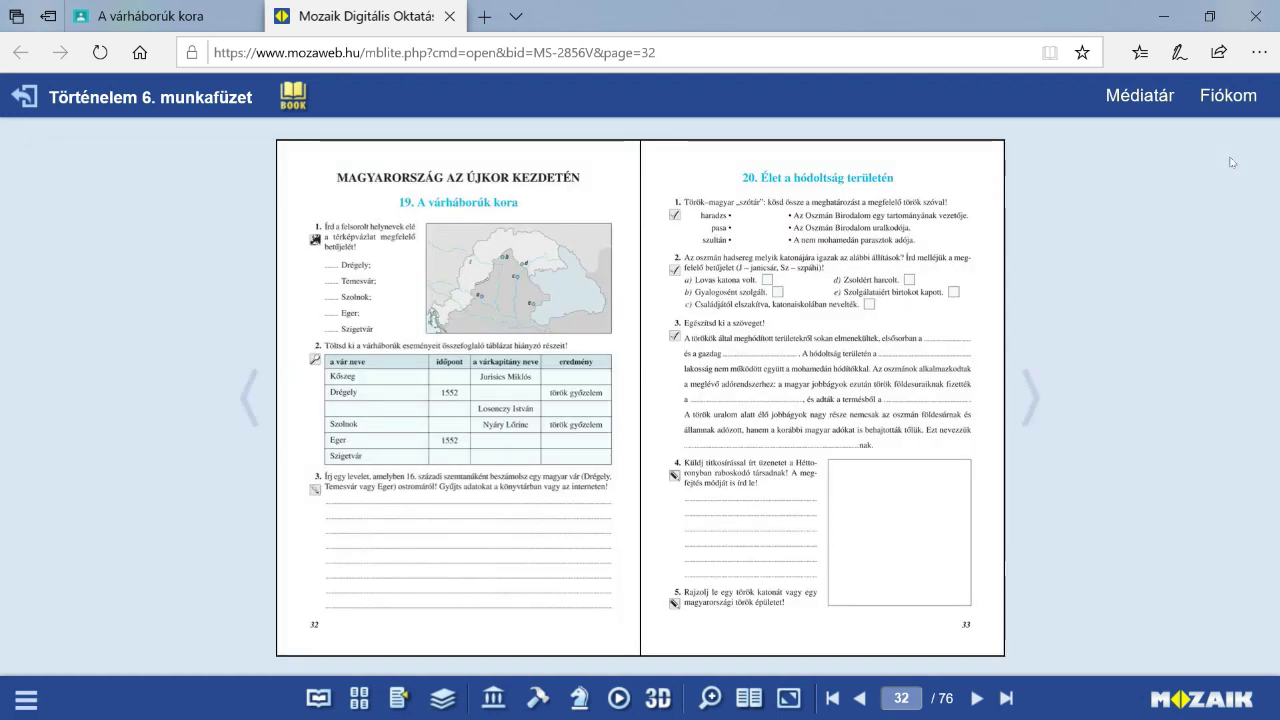
- Enlarge the castle table of exercise 2, reveal its solutions, and close both the enlarged view and the workbook
left_click(395, 413)
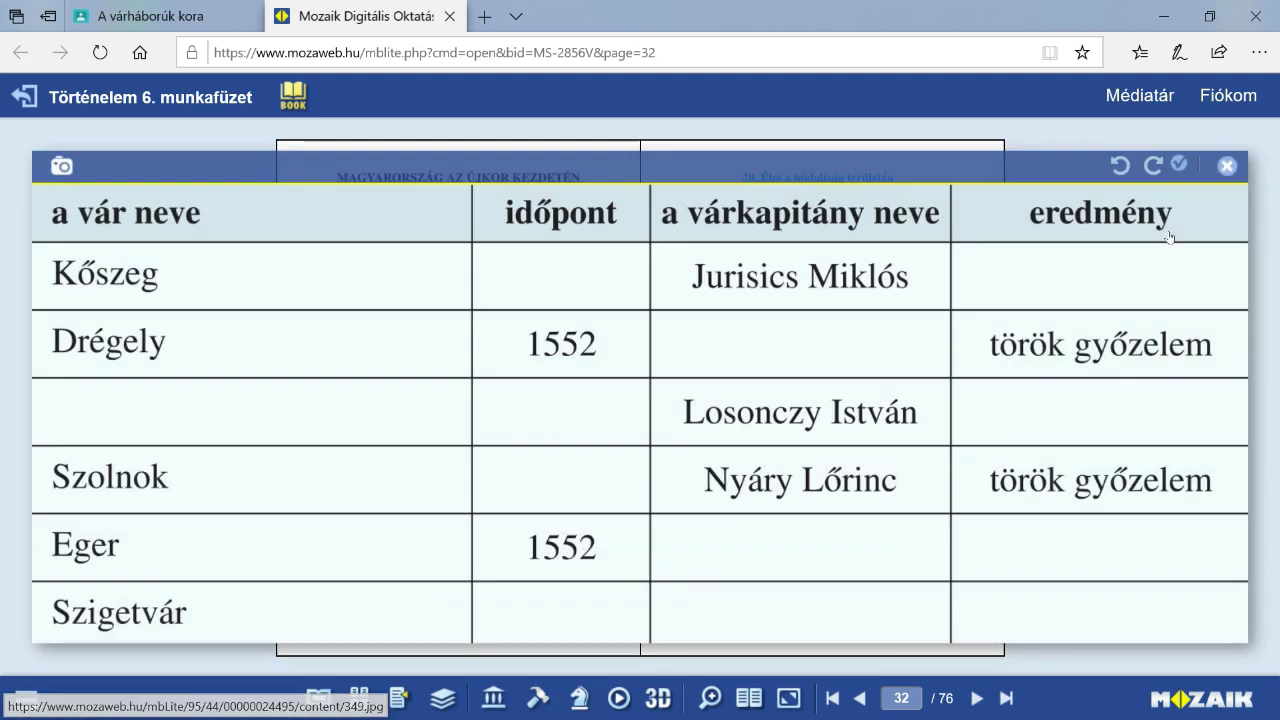
left_click(1181, 165)
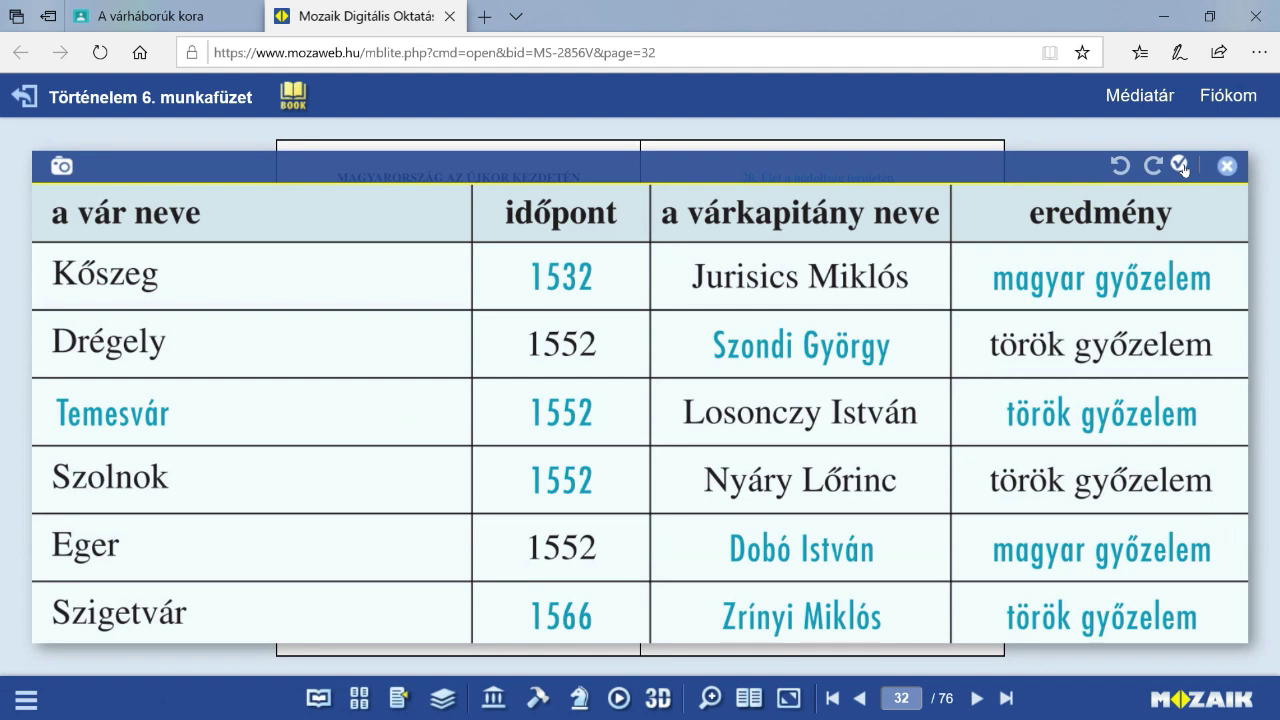
left_click(1227, 166)
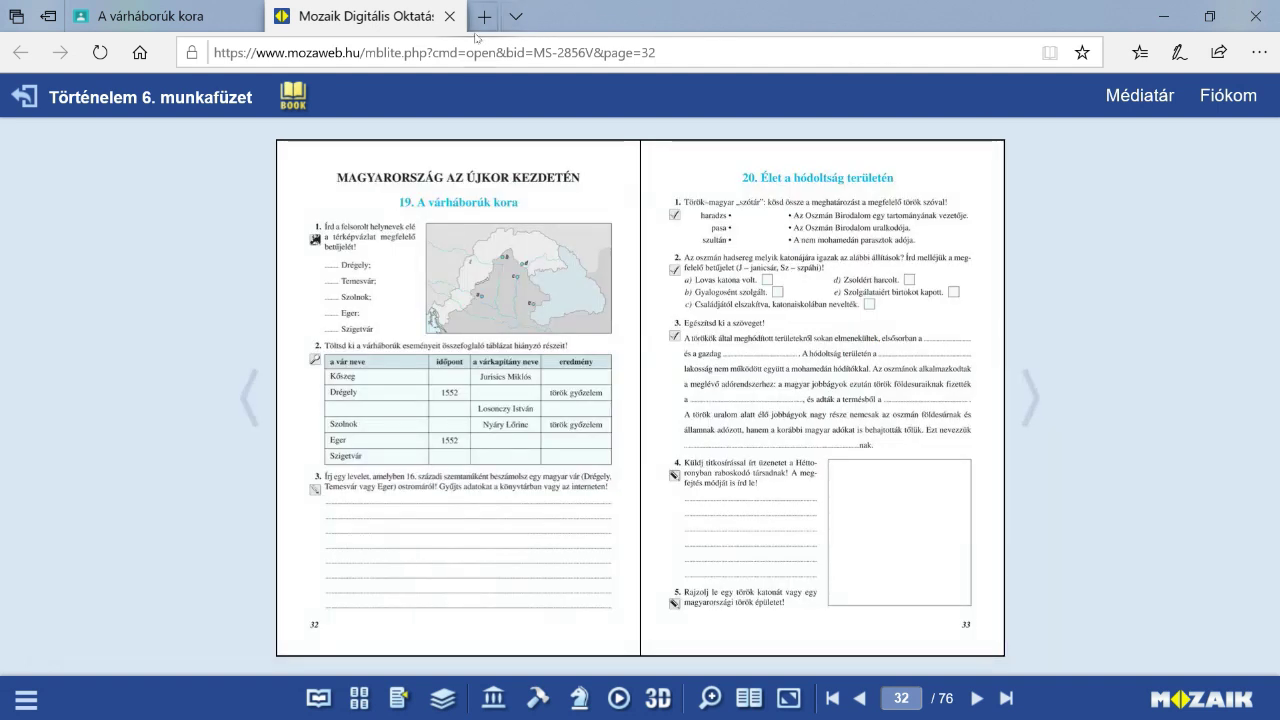
left_click(449, 16)
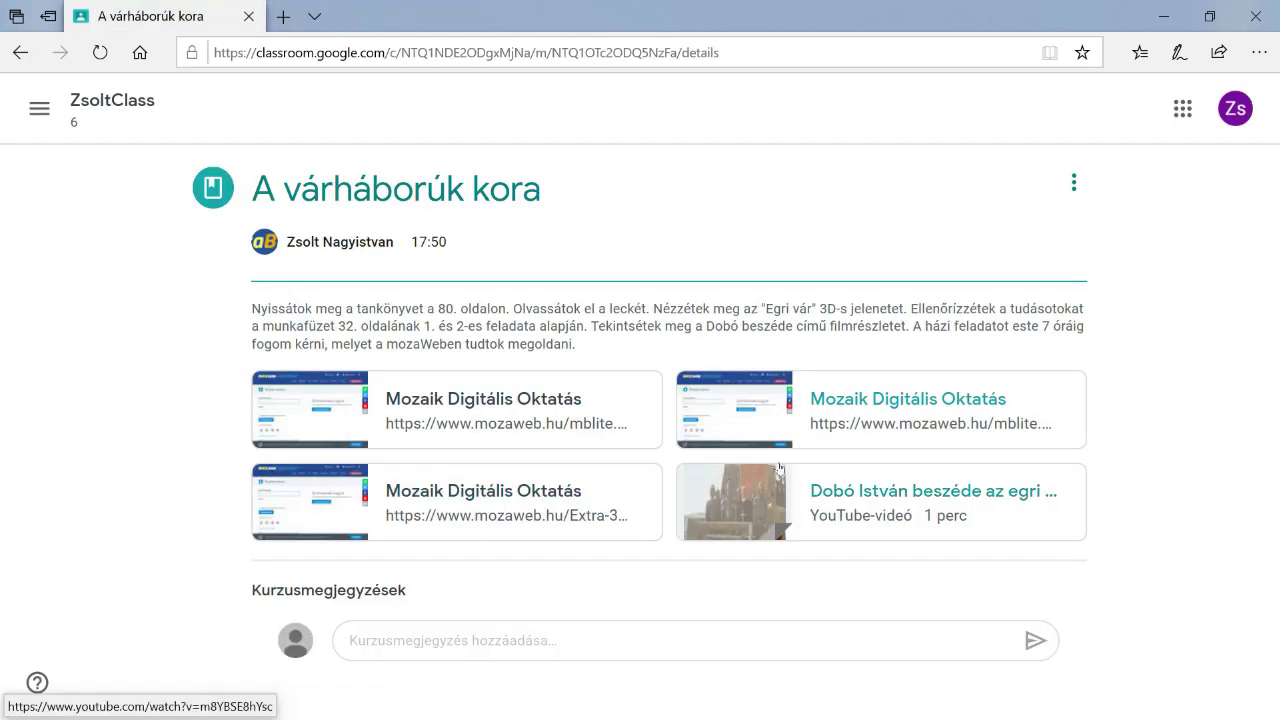
- Play the attached YouTube video "Dobó István beszéde az egri várvédőkhöz" briefly, pause it, and return to the material
left_click(873, 491)
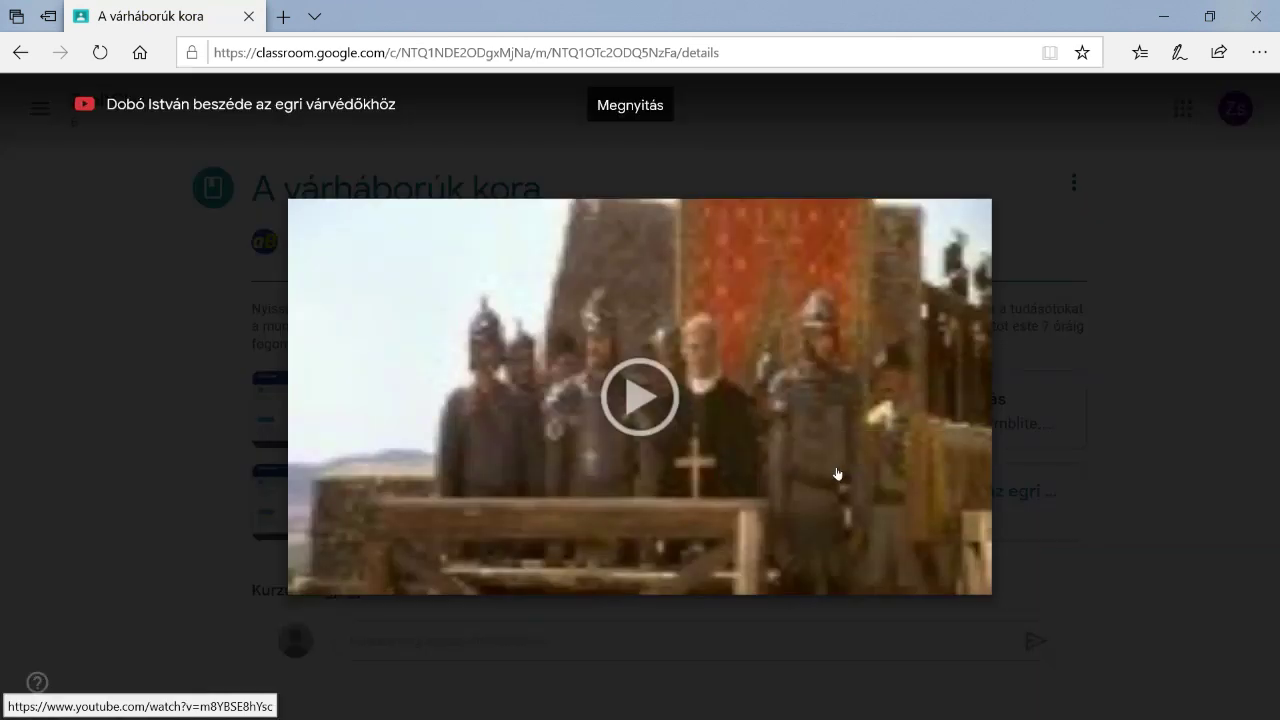
left_click(658, 413)
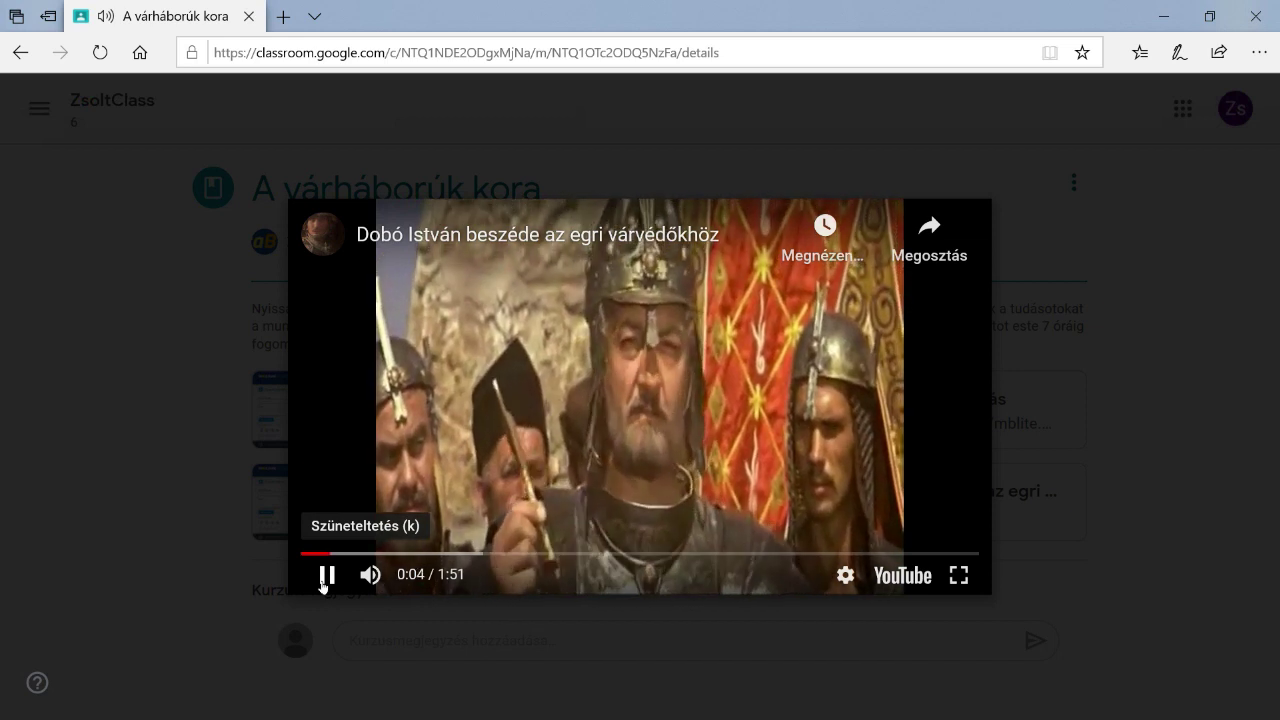
left_click(325, 577)
left_click(945, 401)
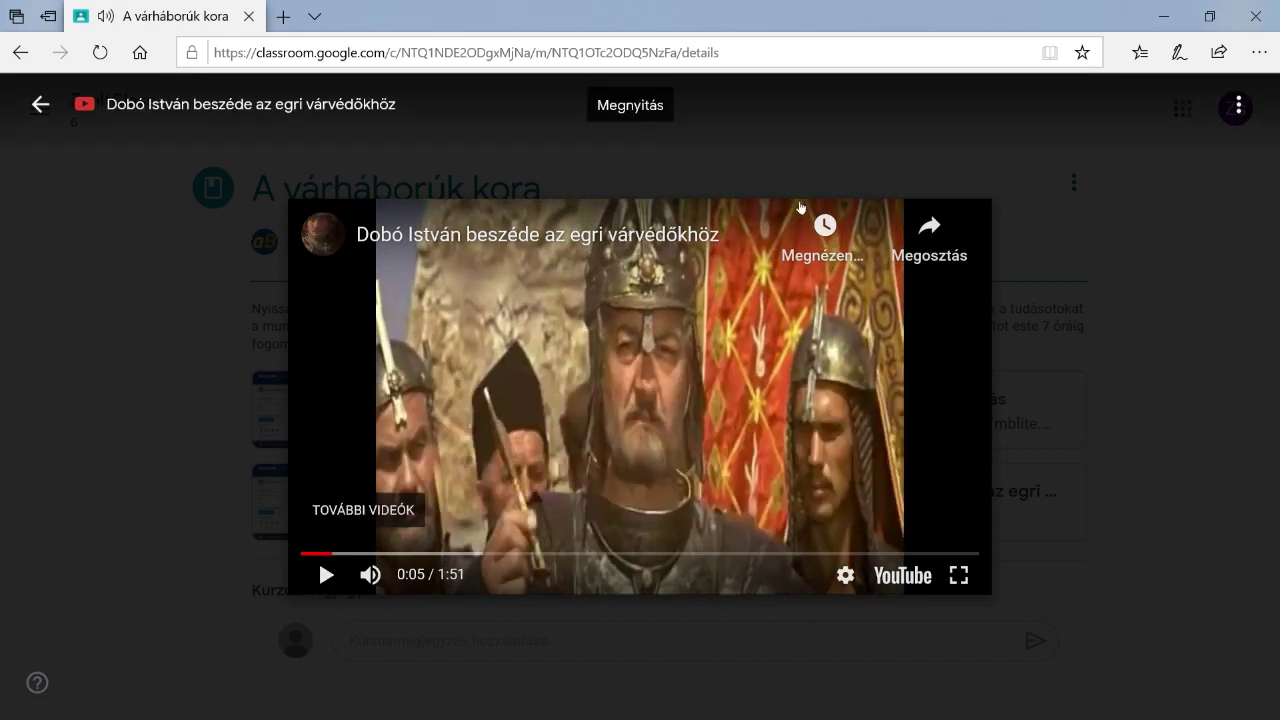
left_click(42, 106)
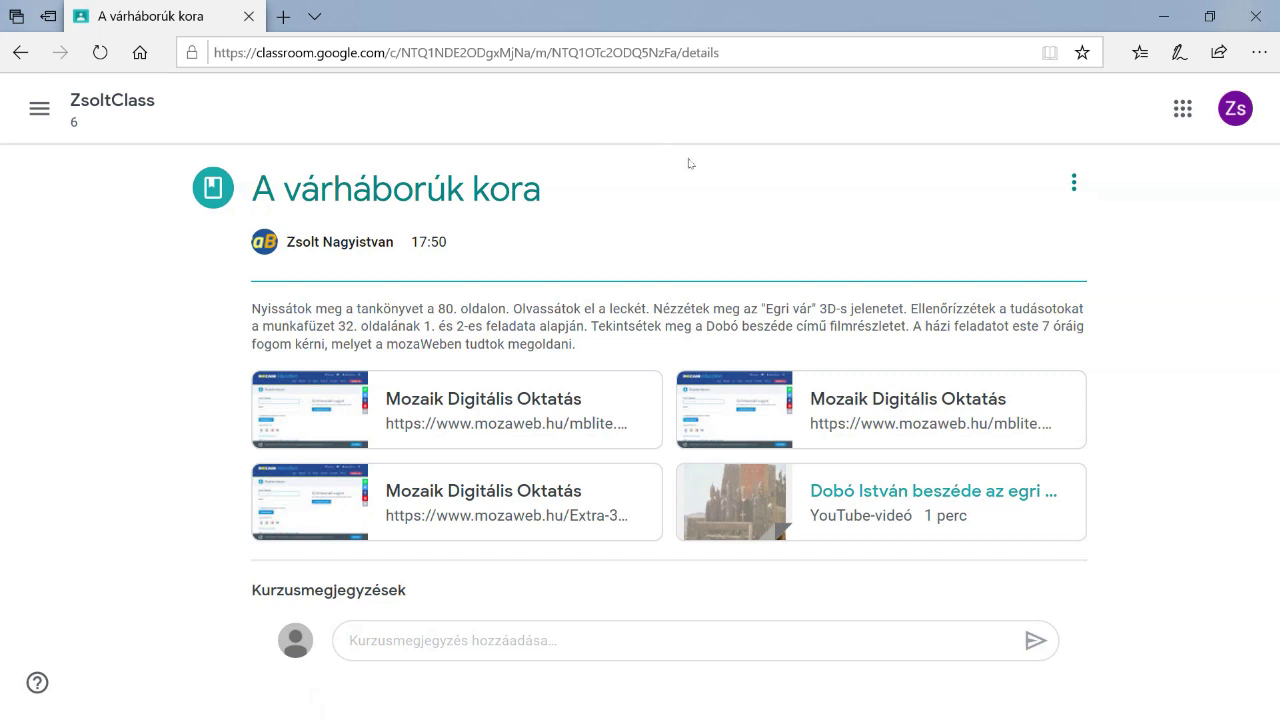
- Switch to mozaBook, view all four tasks of the "Összefoglaló feladatok Eger" exercise set on textbook page 80, and close it
left_click(1163, 16)
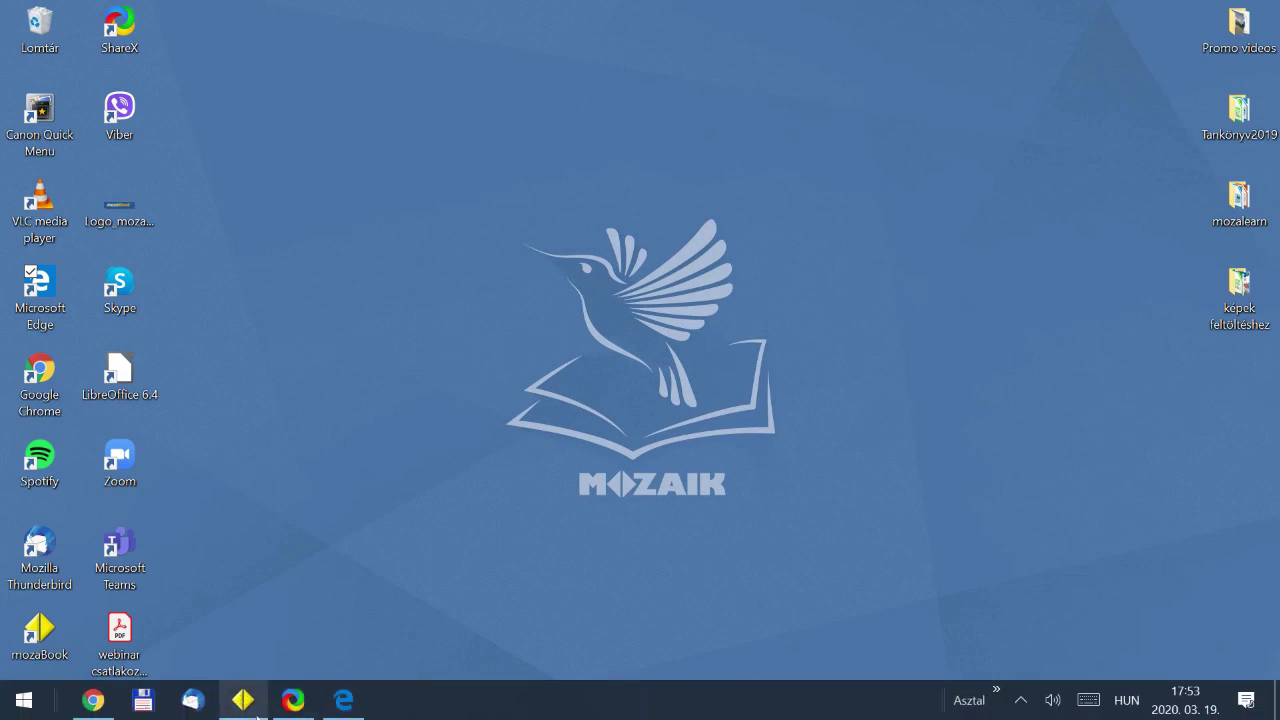
left_click(246, 700)
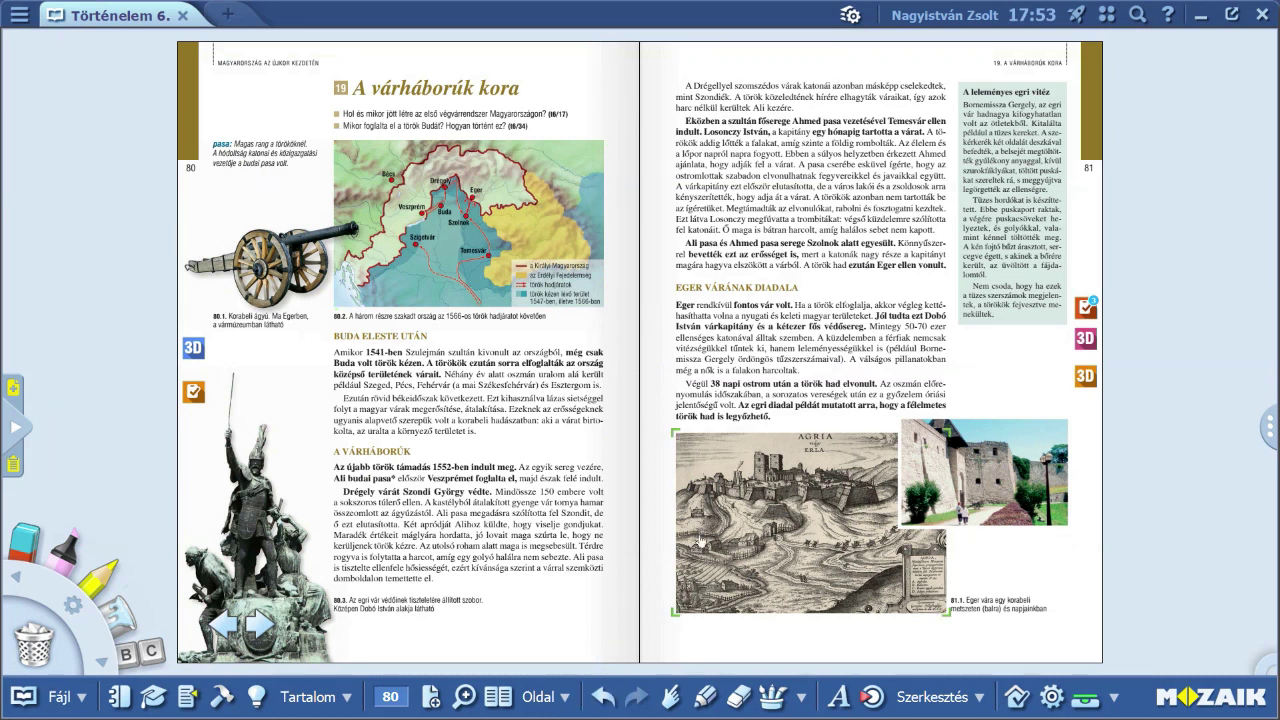
left_click(195, 396)
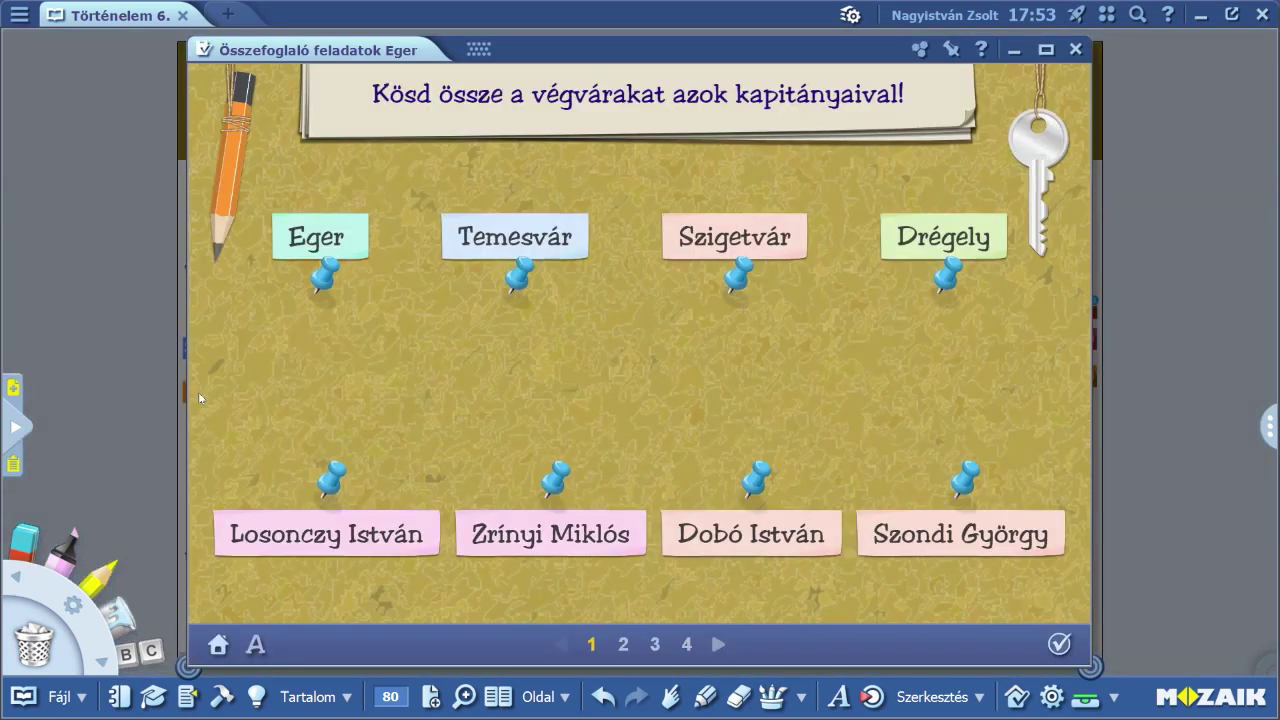
left_click(622, 646)
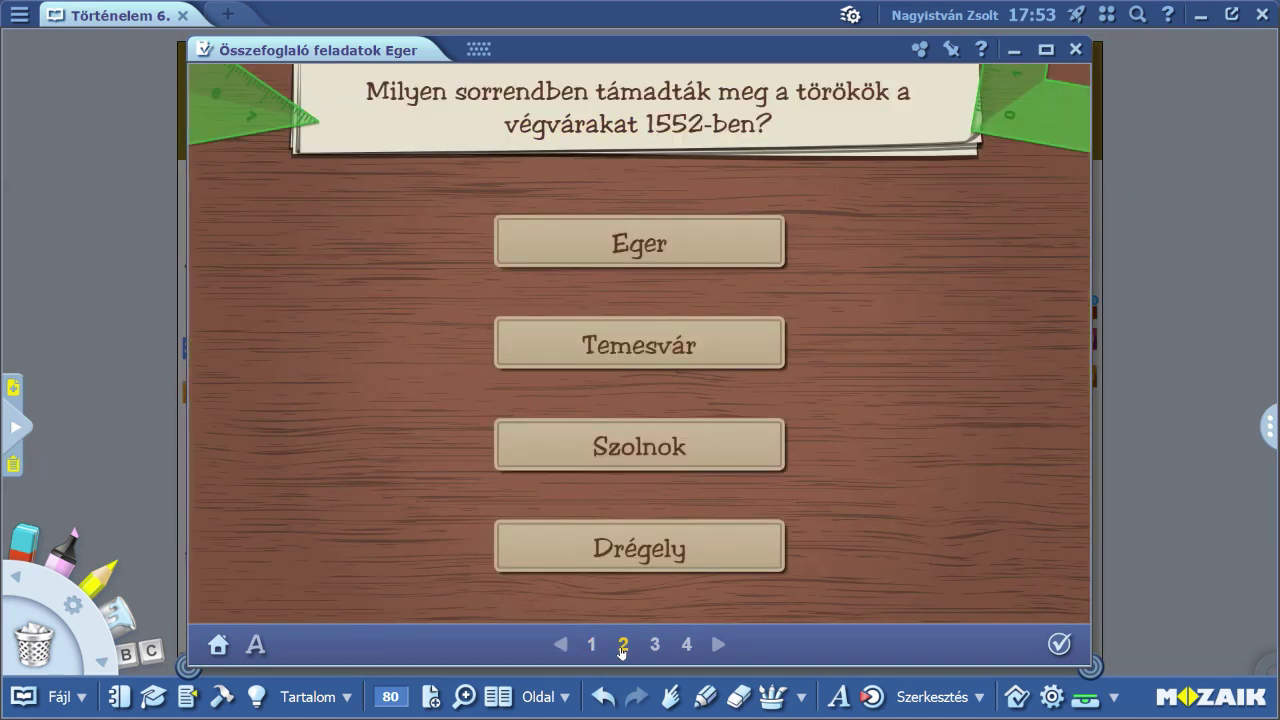
left_click(654, 645)
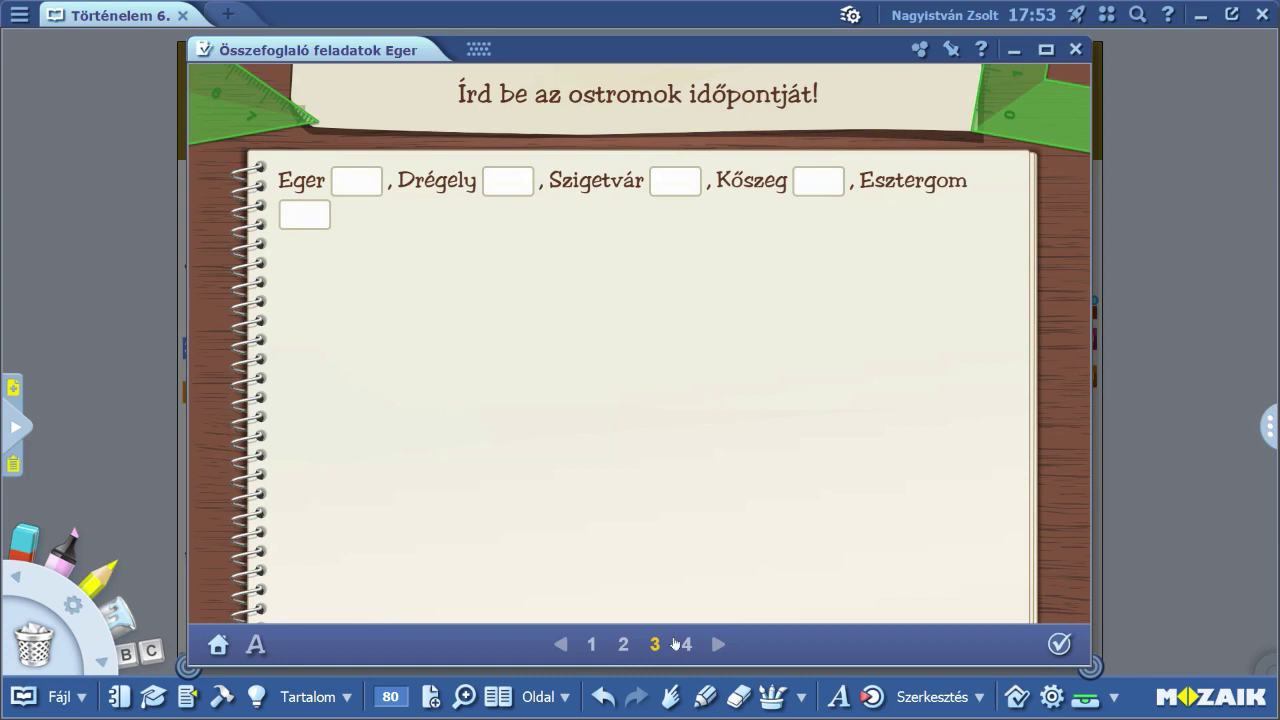
left_click(686, 646)
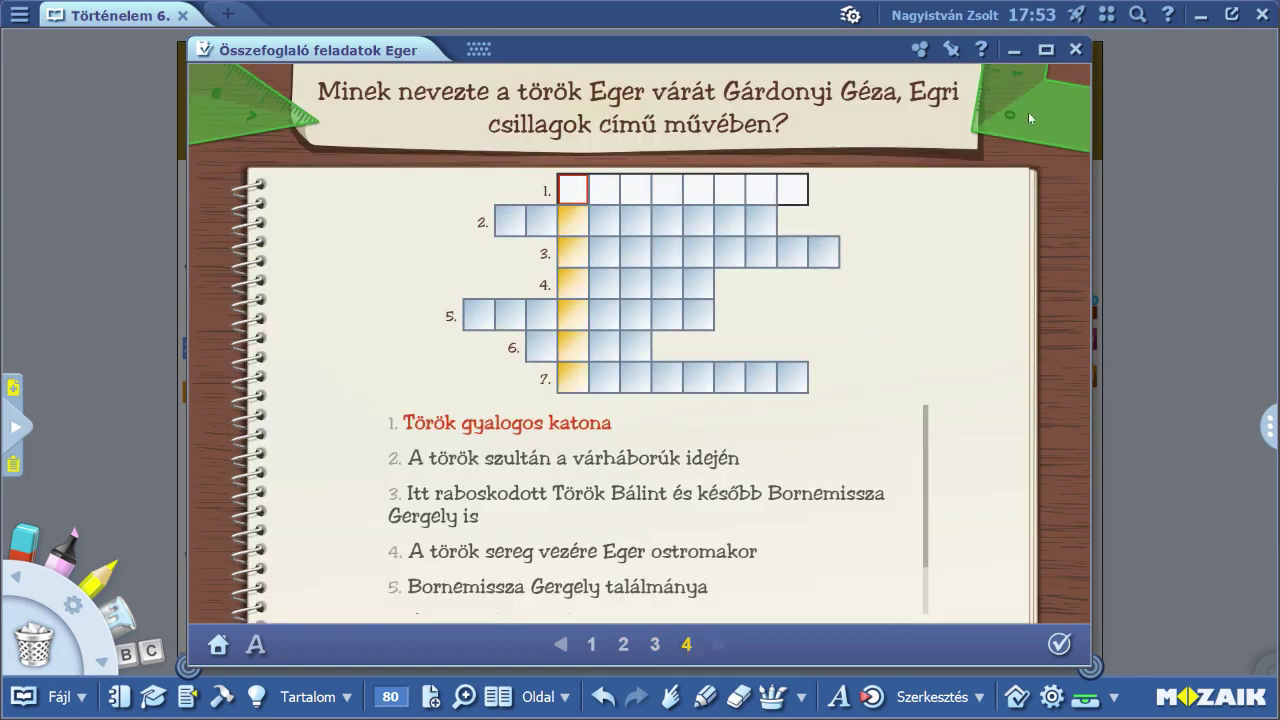
left_click(1075, 49)
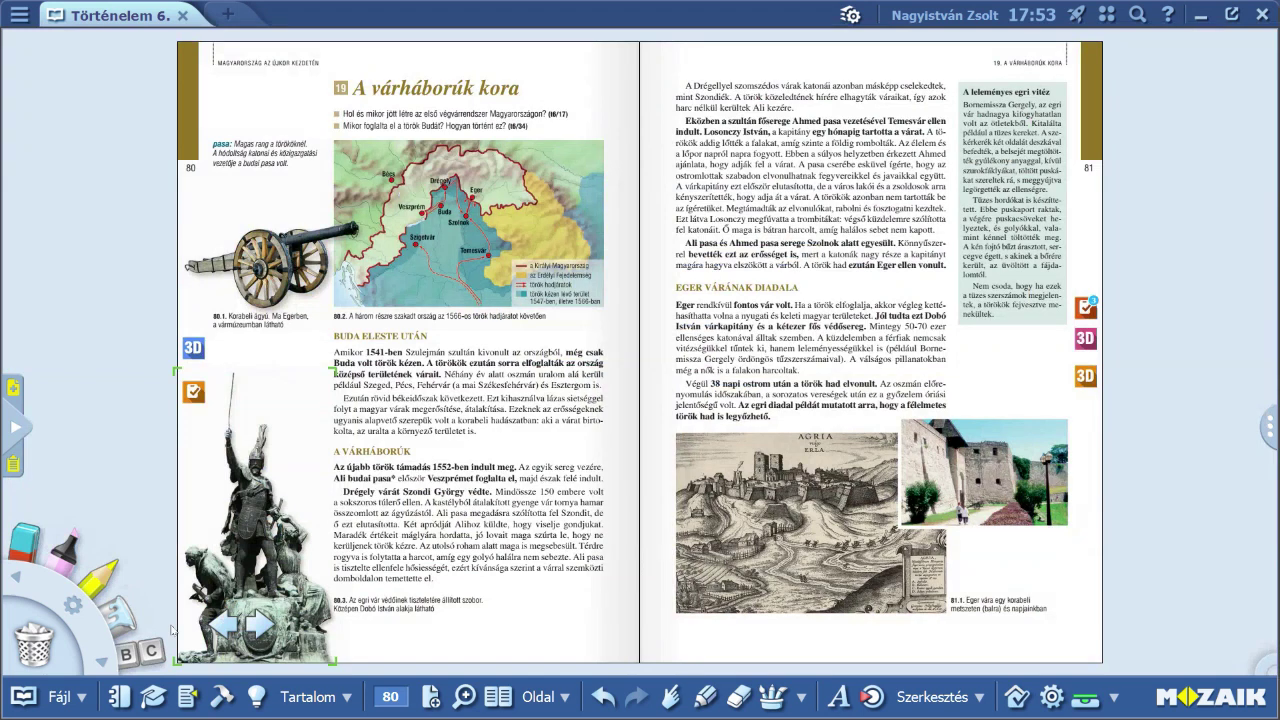
- View the mozaBook tool list with the Galéria and Feladat tools, and close it
left_click(223, 697)
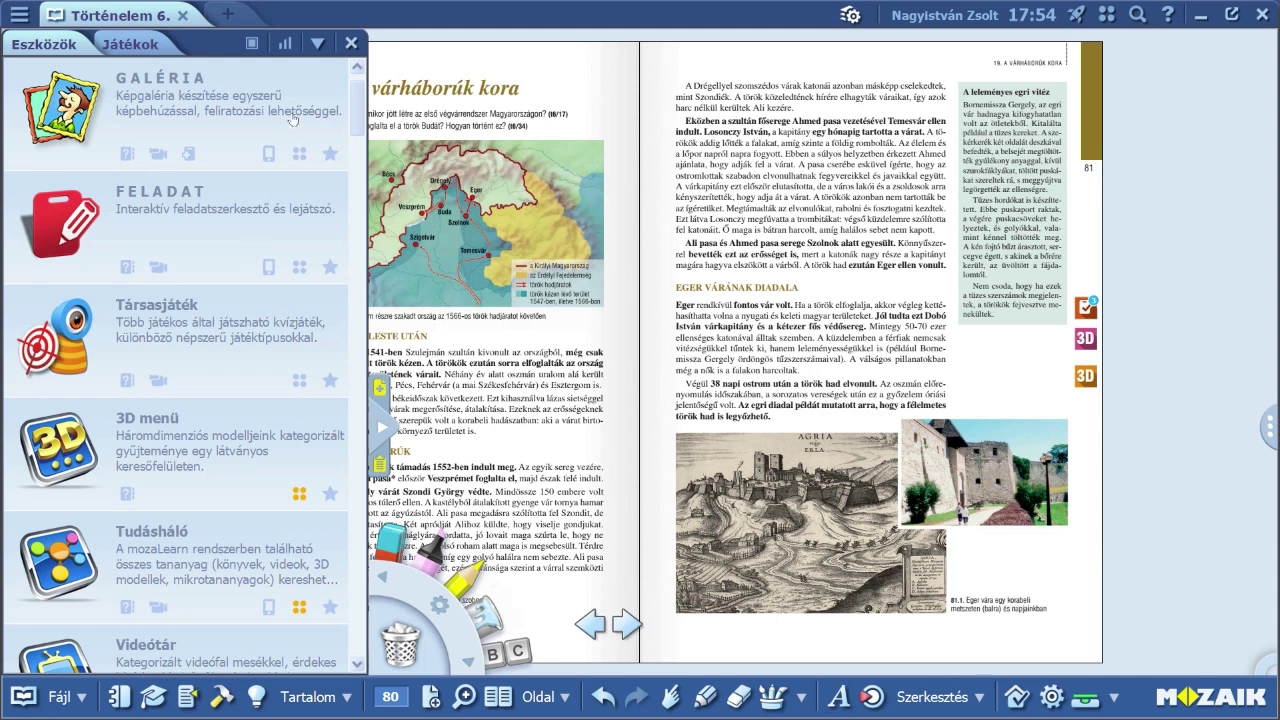
left_click(352, 44)
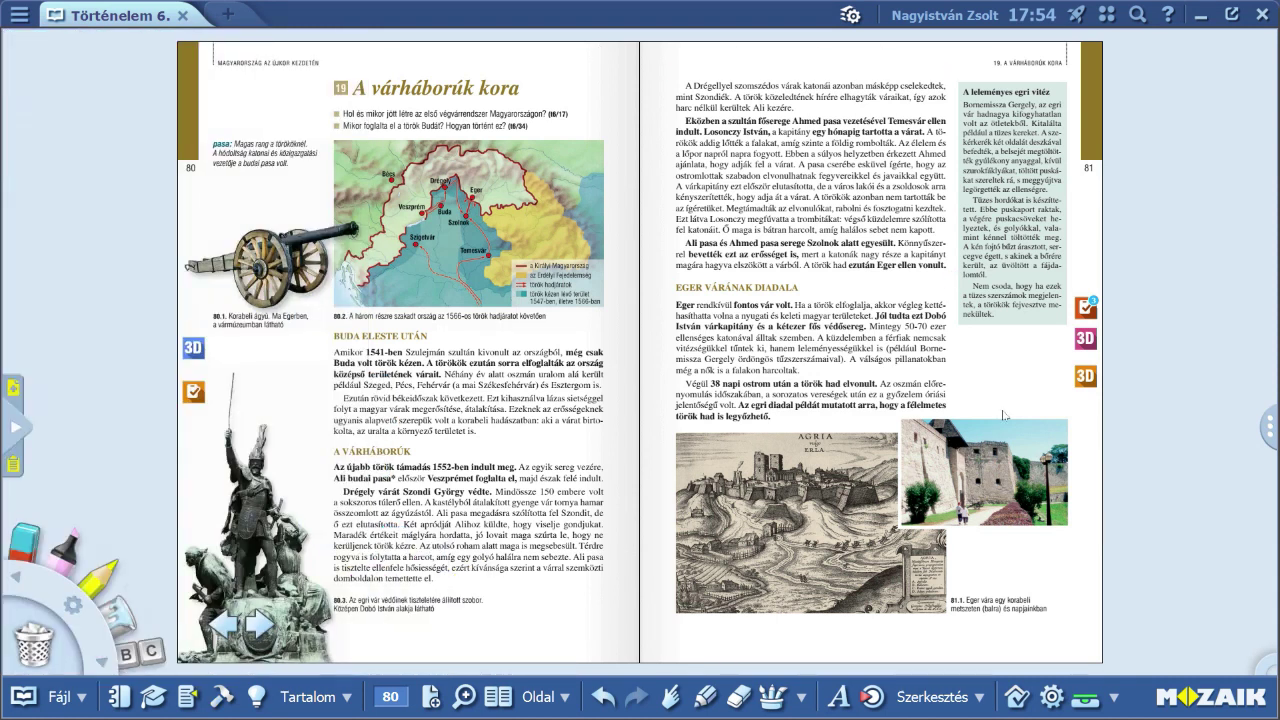
- Start a new homework assignment of type Feladatsor and select the "Összefoglaló feladatok Eger" exercise set for it
left_click(1017, 705)
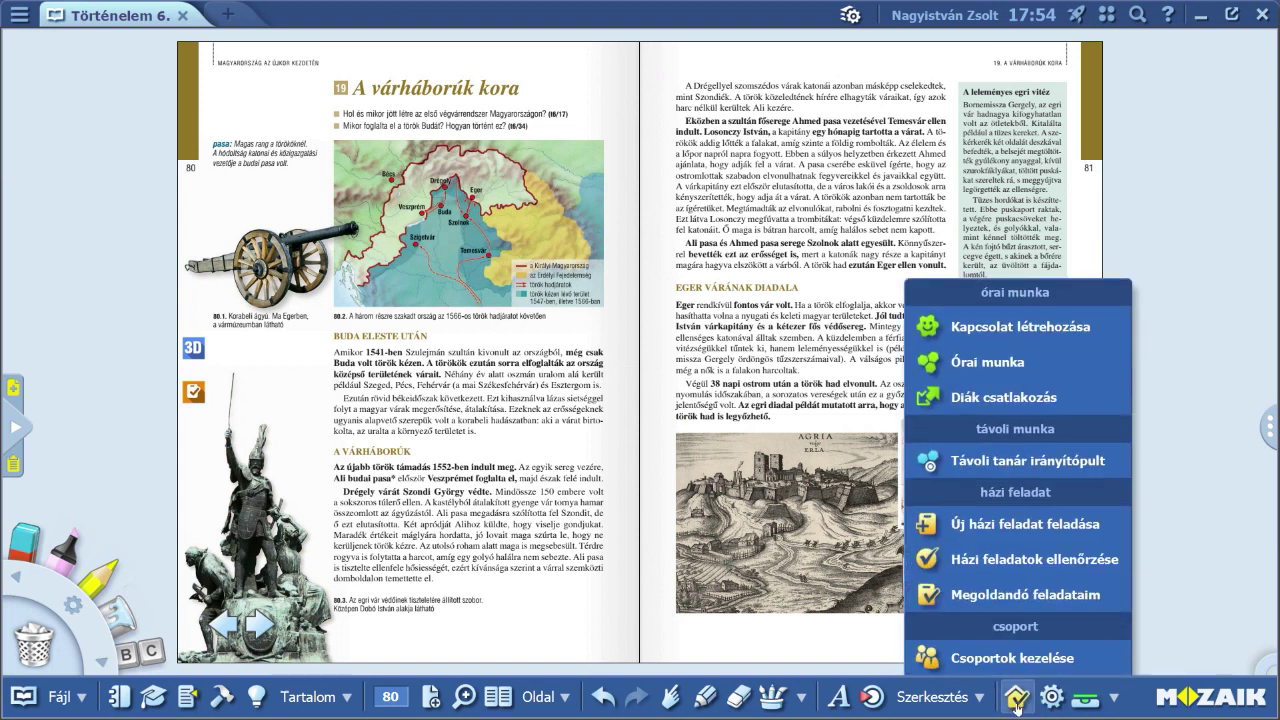
left_click(1011, 535)
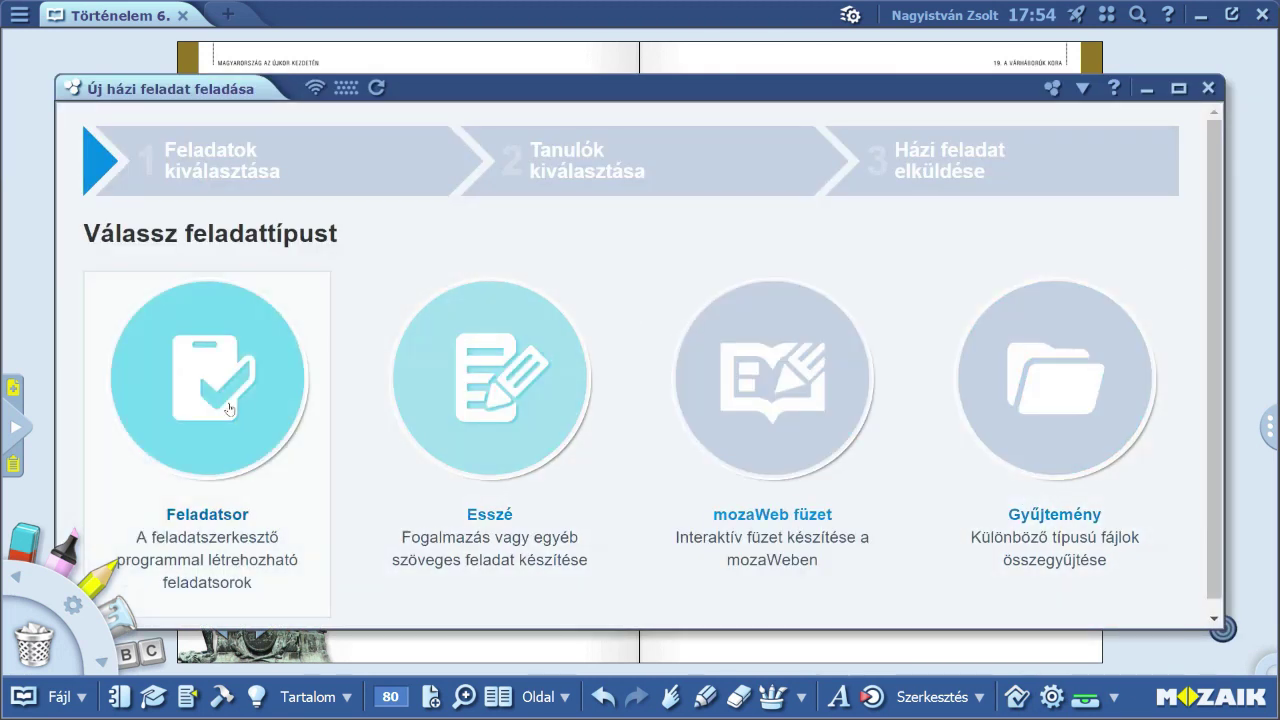
left_click(229, 408)
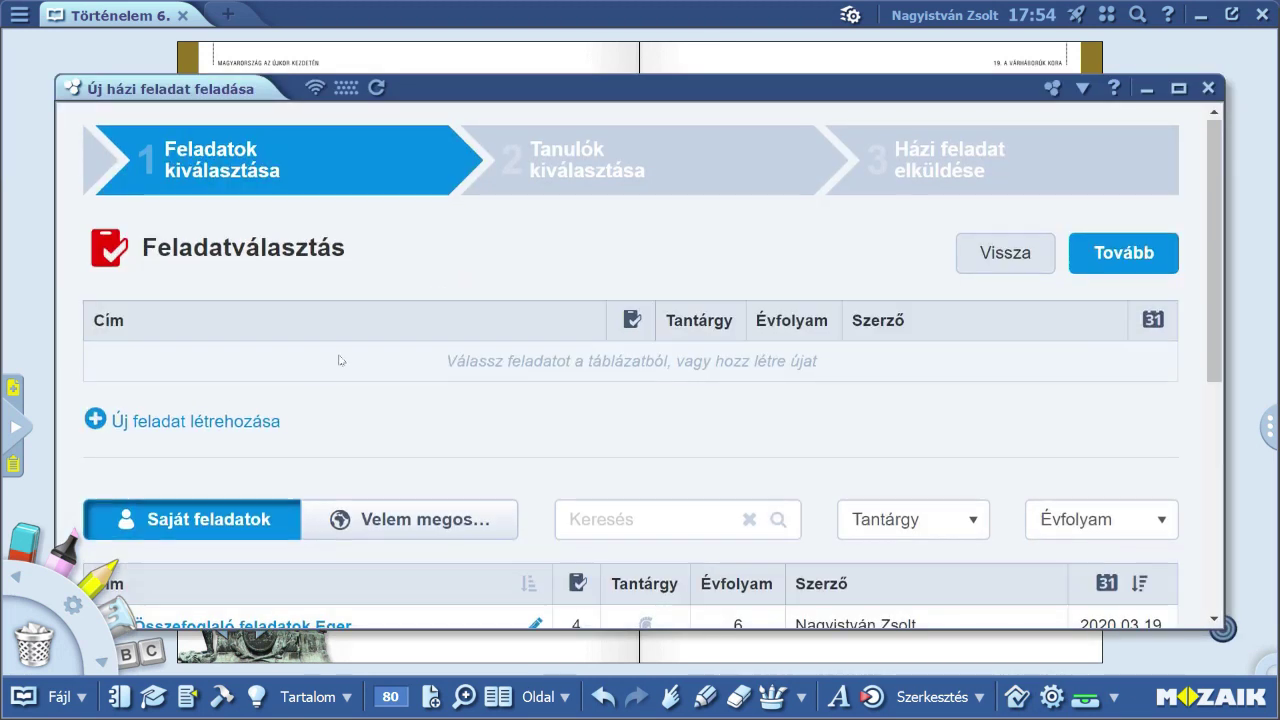
scroll(341, 360, "down", 2)
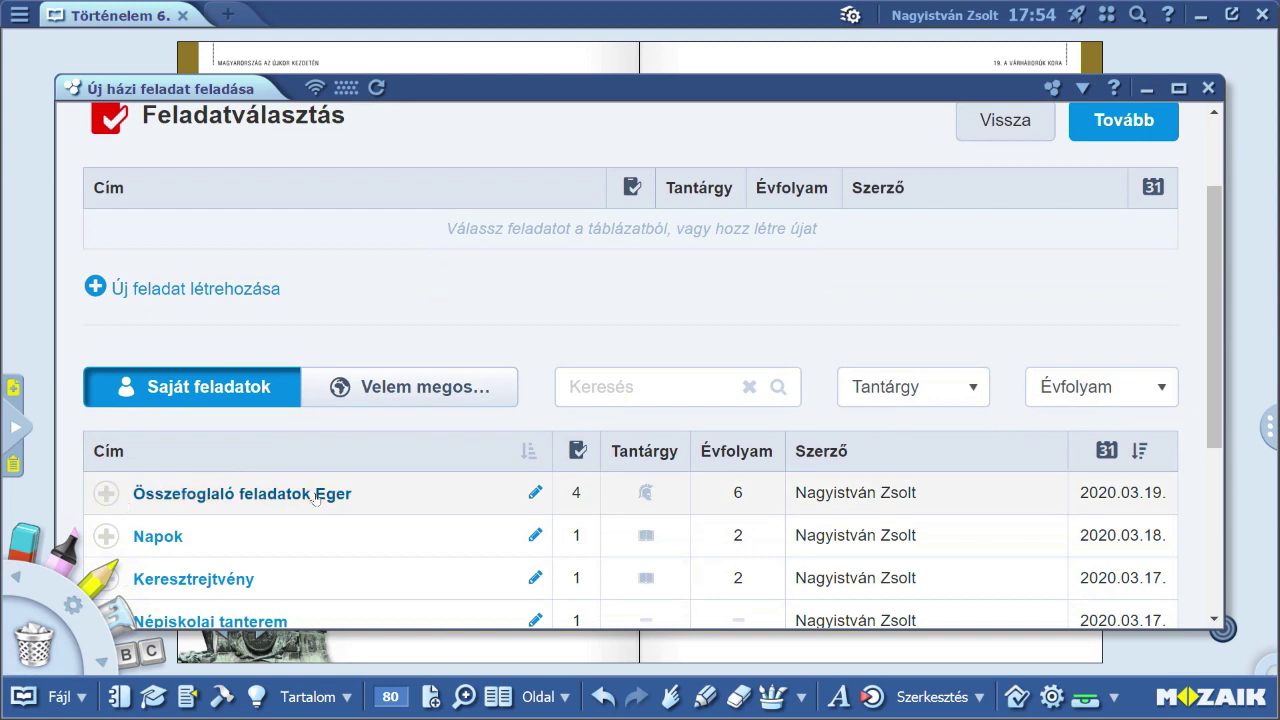
left_click(106, 493)
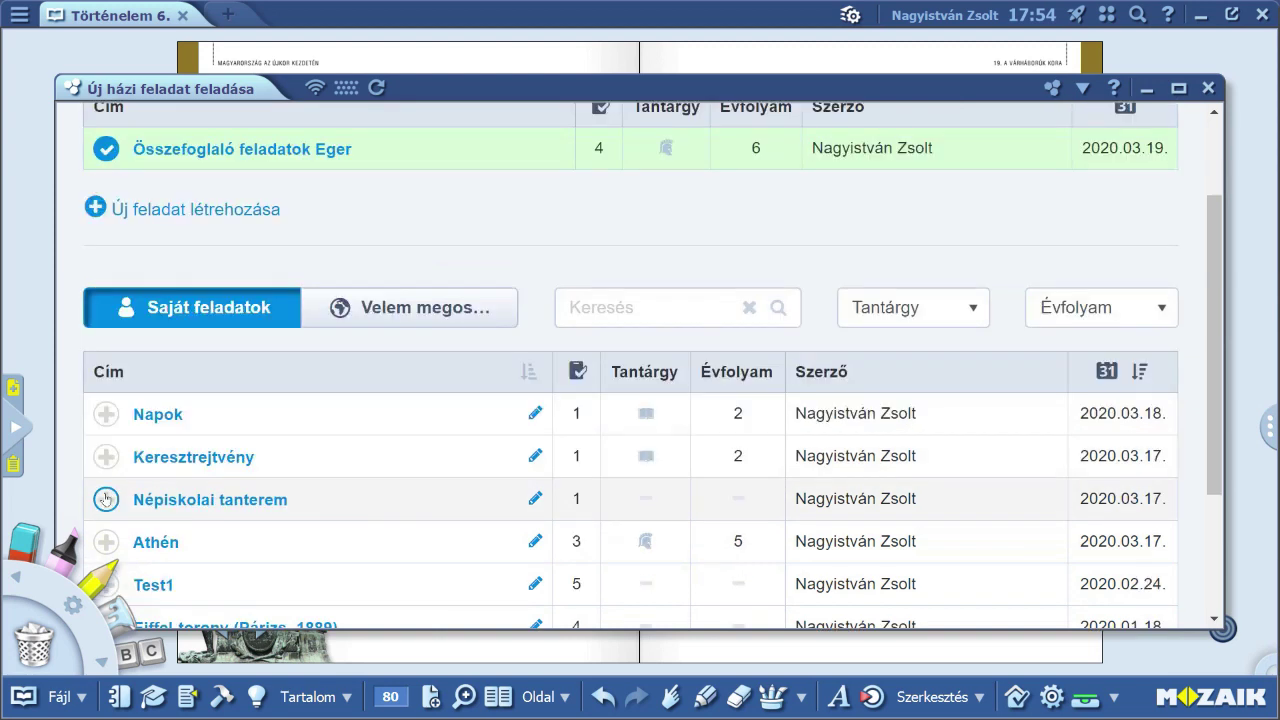
scroll(357, 331, "up", 2)
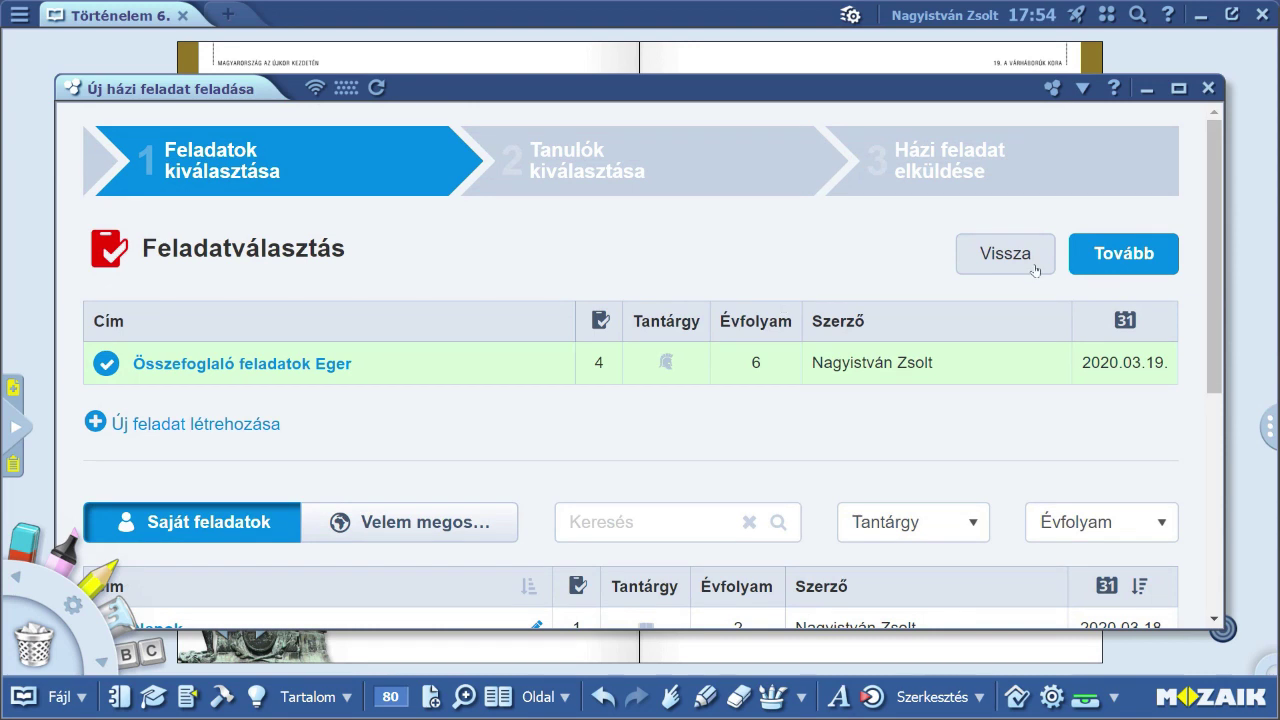
left_click(1143, 252)
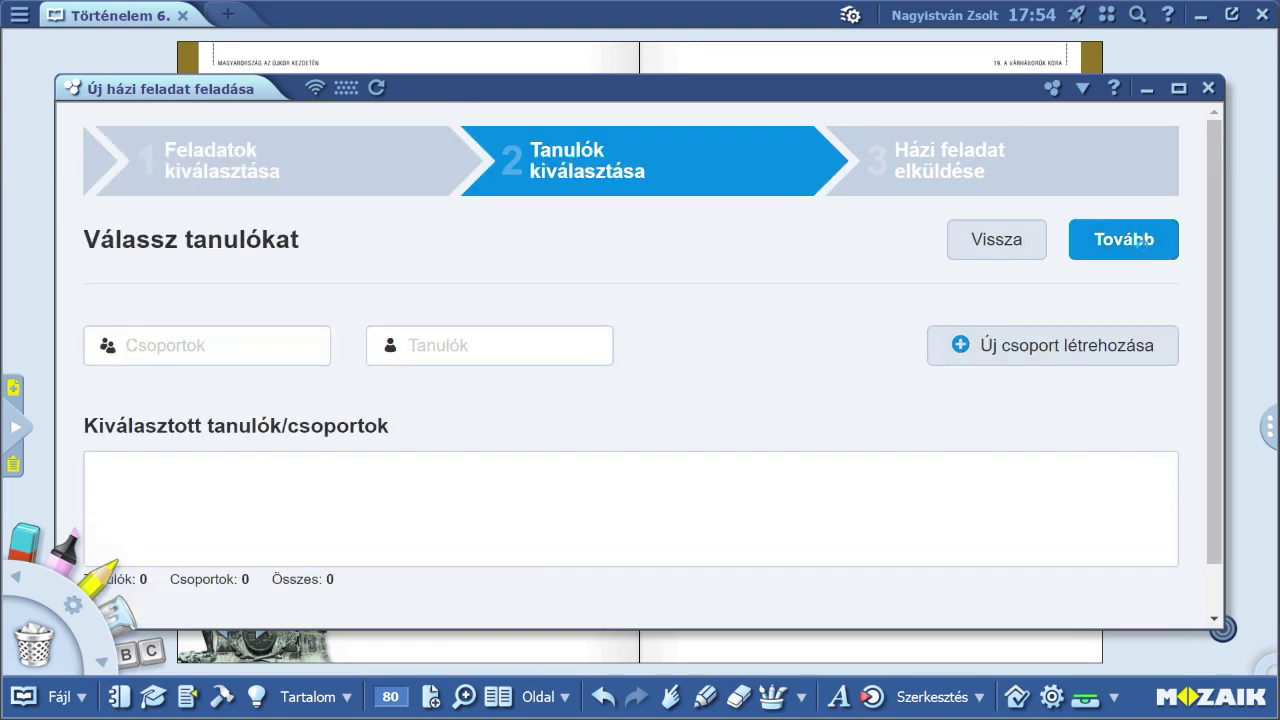
- Find the student by name, add them as the homework's recipient, and continue to the sending stage
left_click(246, 355)
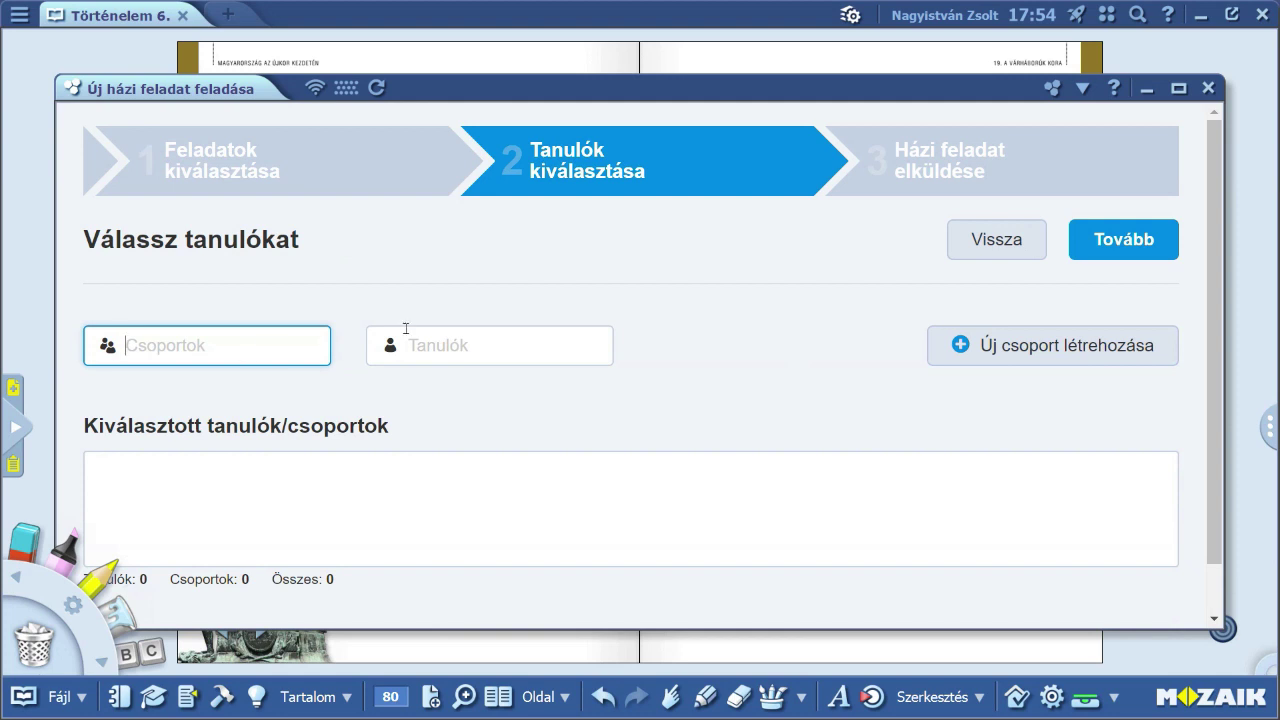
left_click(495, 351)
type("nagyist")
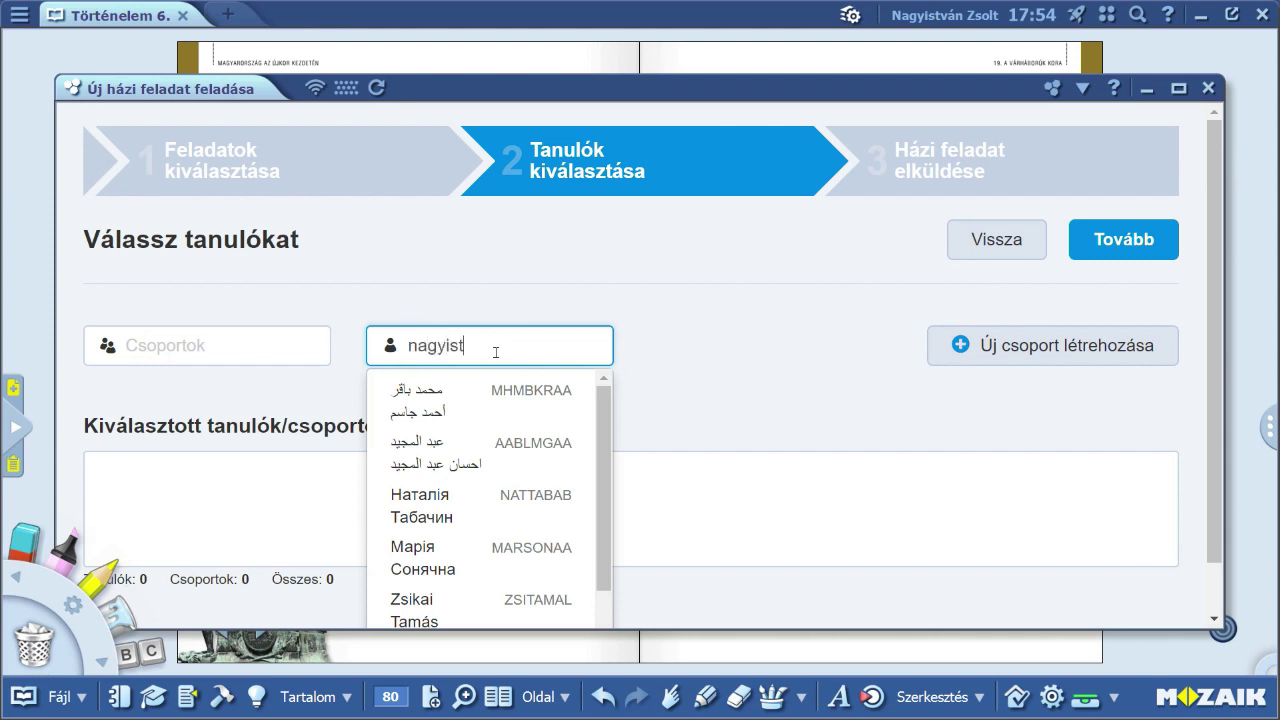
left_click(485, 412)
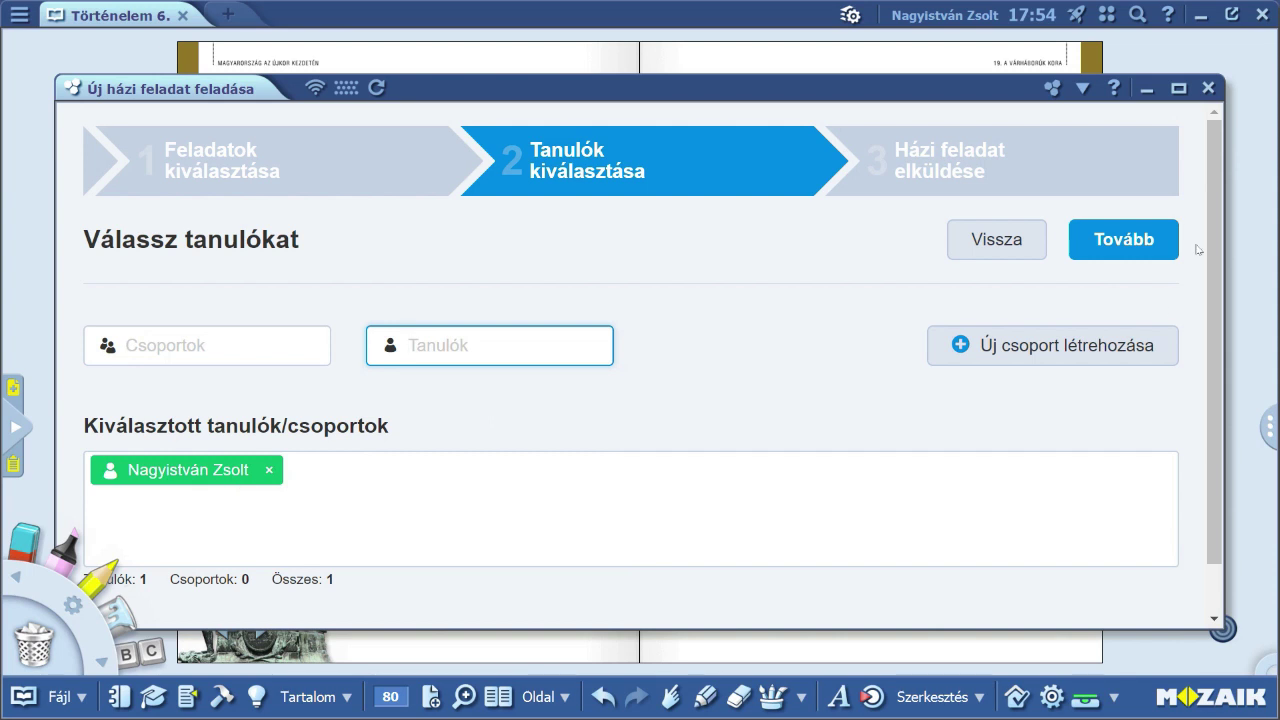
left_click(1140, 257)
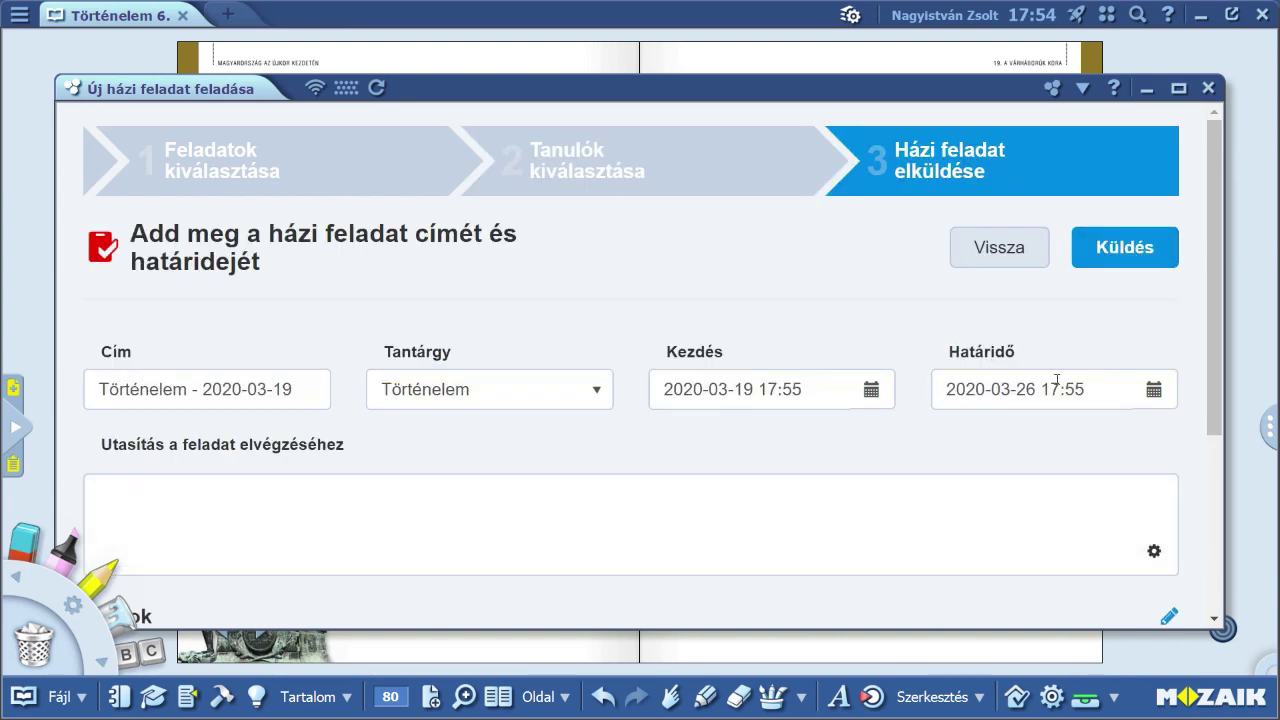
left_click(1152, 394)
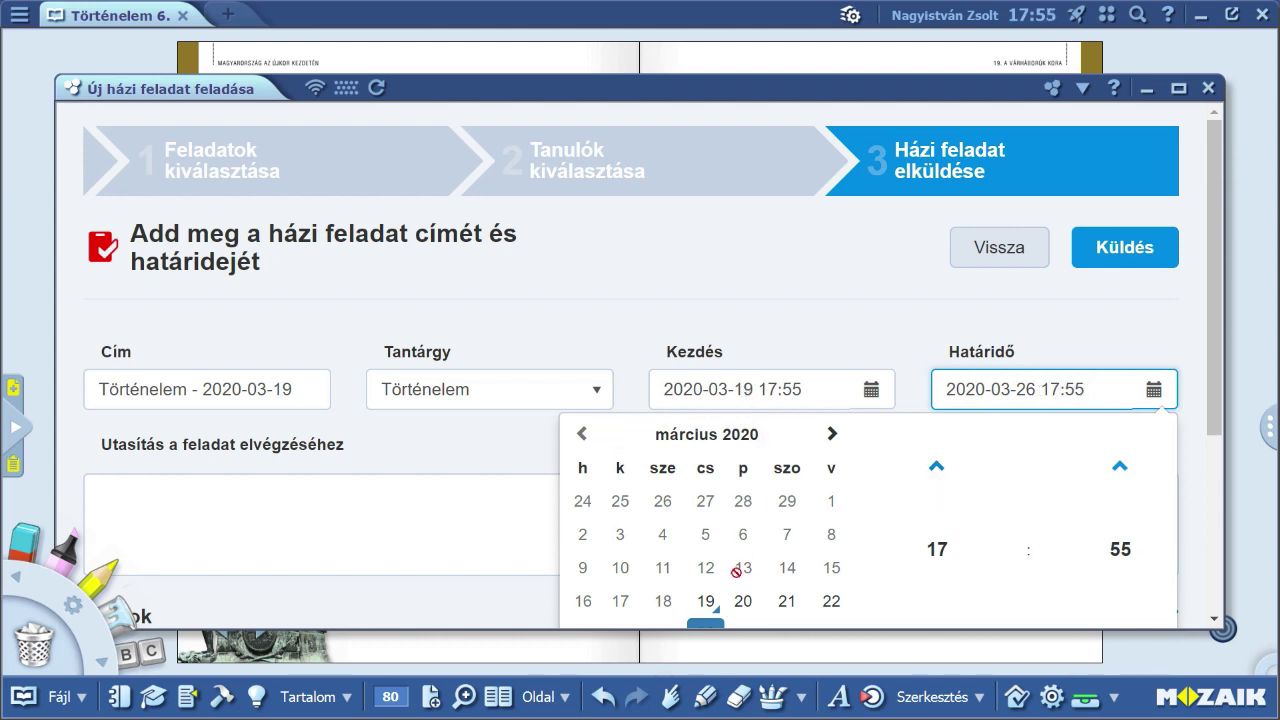
left_click(706, 602)
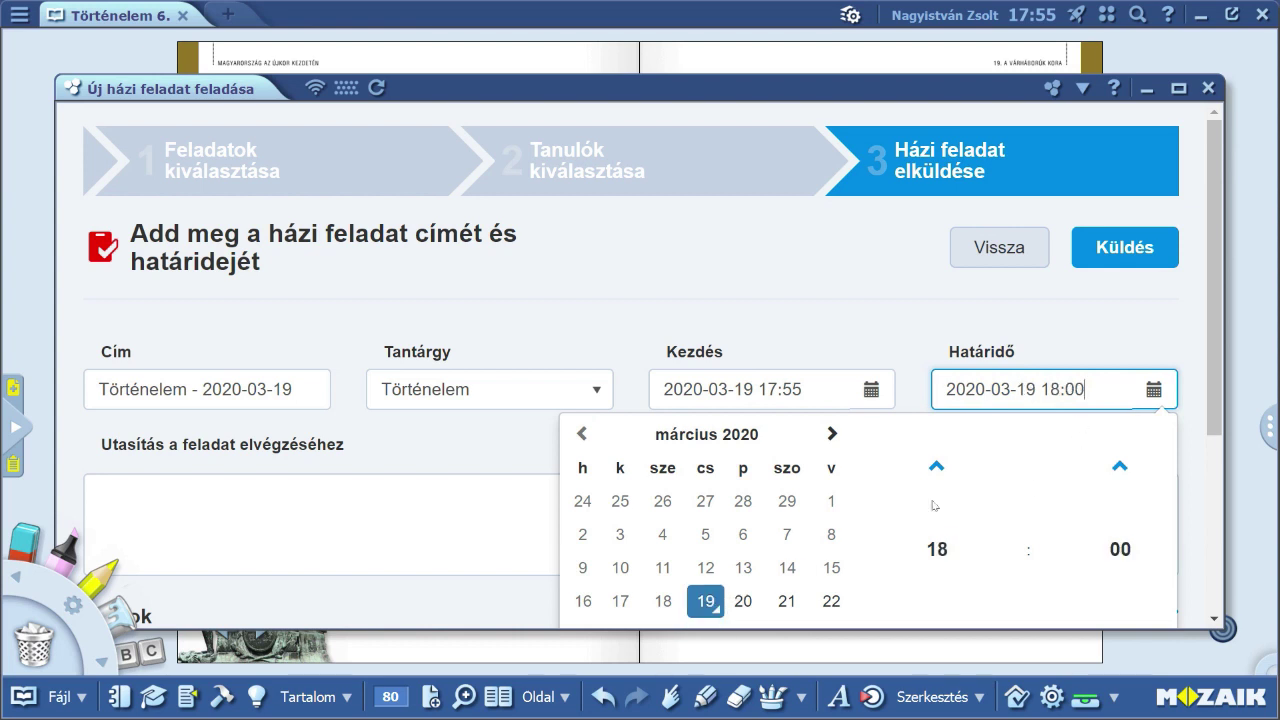
scroll(945, 586, "down", 1)
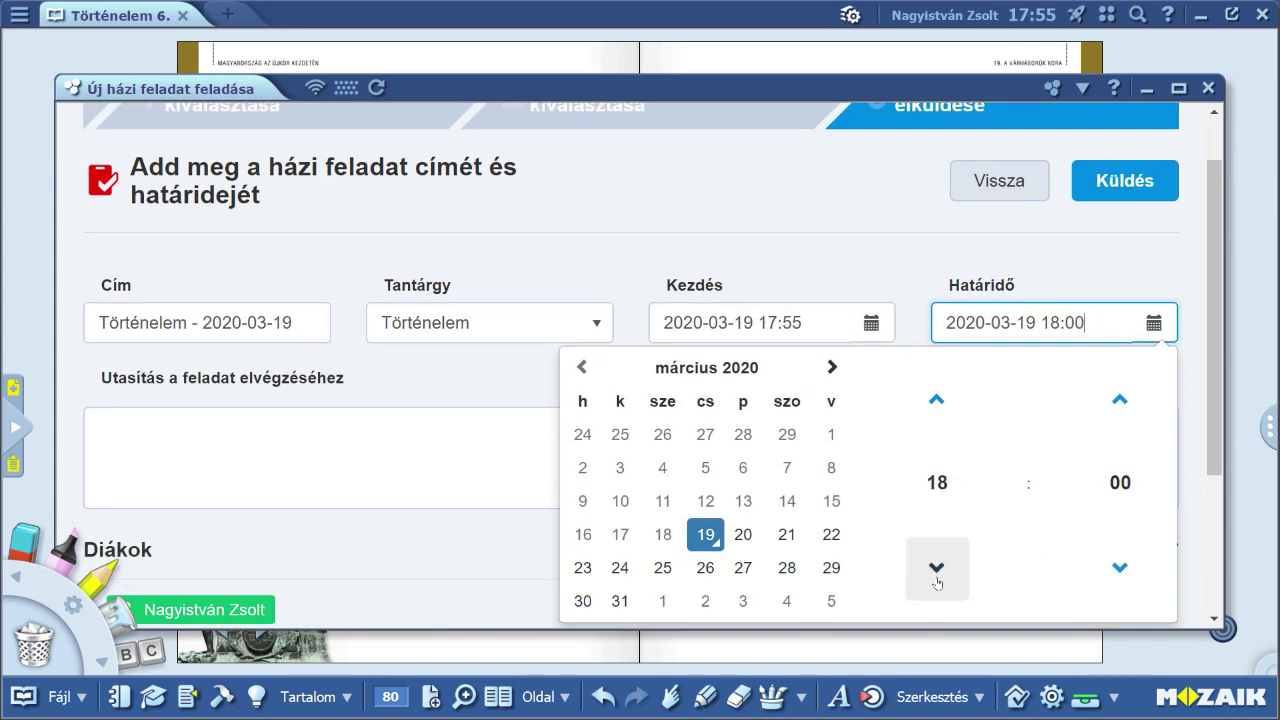
left_click(937, 400)
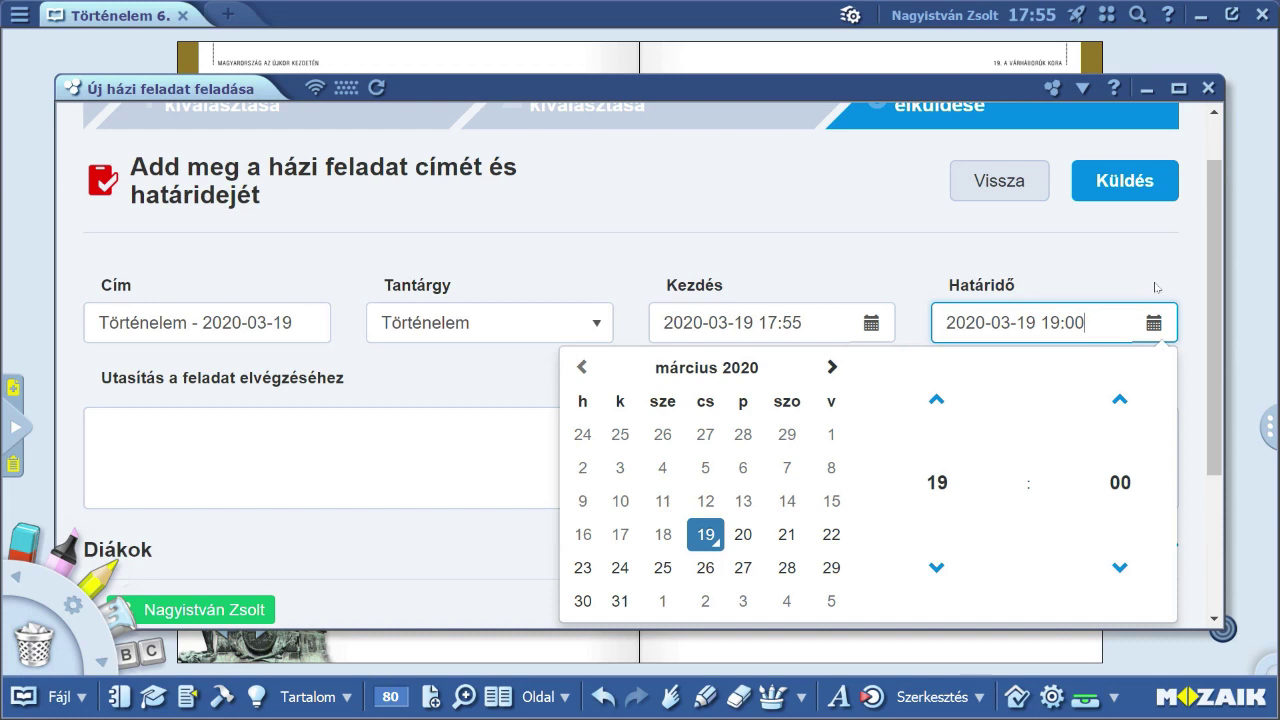
- Enter the instruction "Várom a megoldásokat! Csak ügyesen!", send the homework, and close the assignment window
left_click(558, 471)
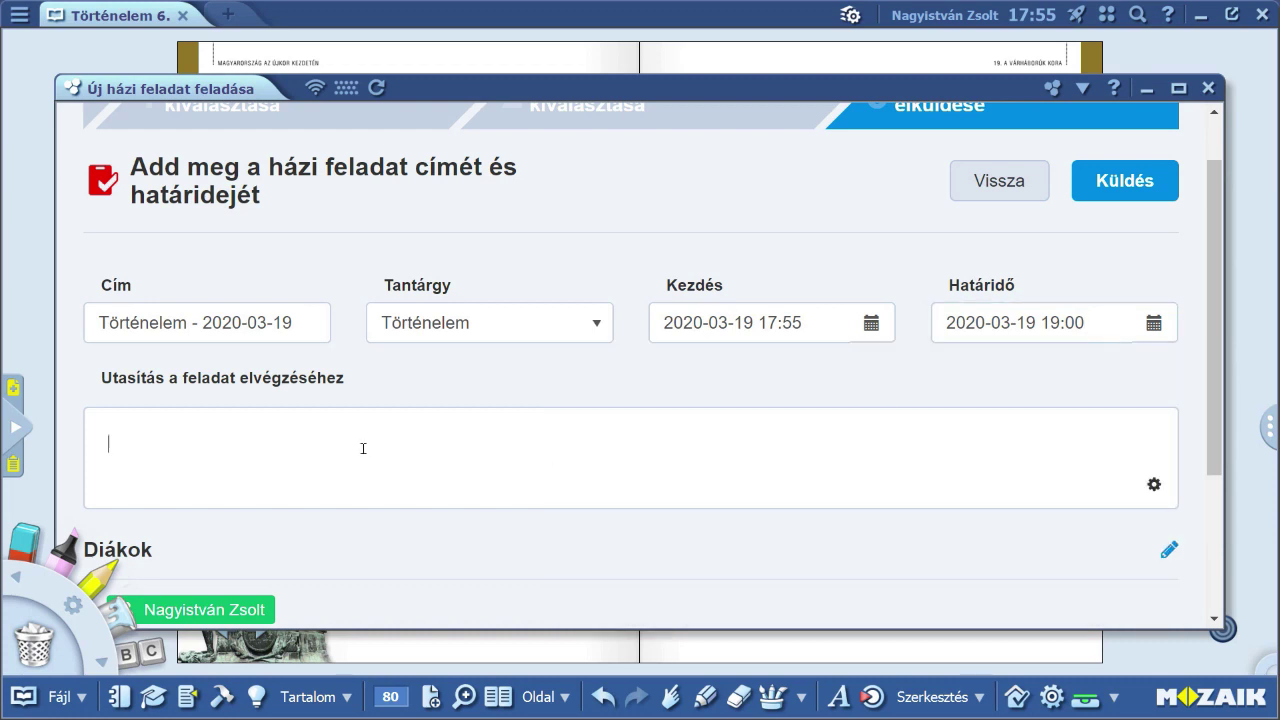
type("Várom a megoldásoka")
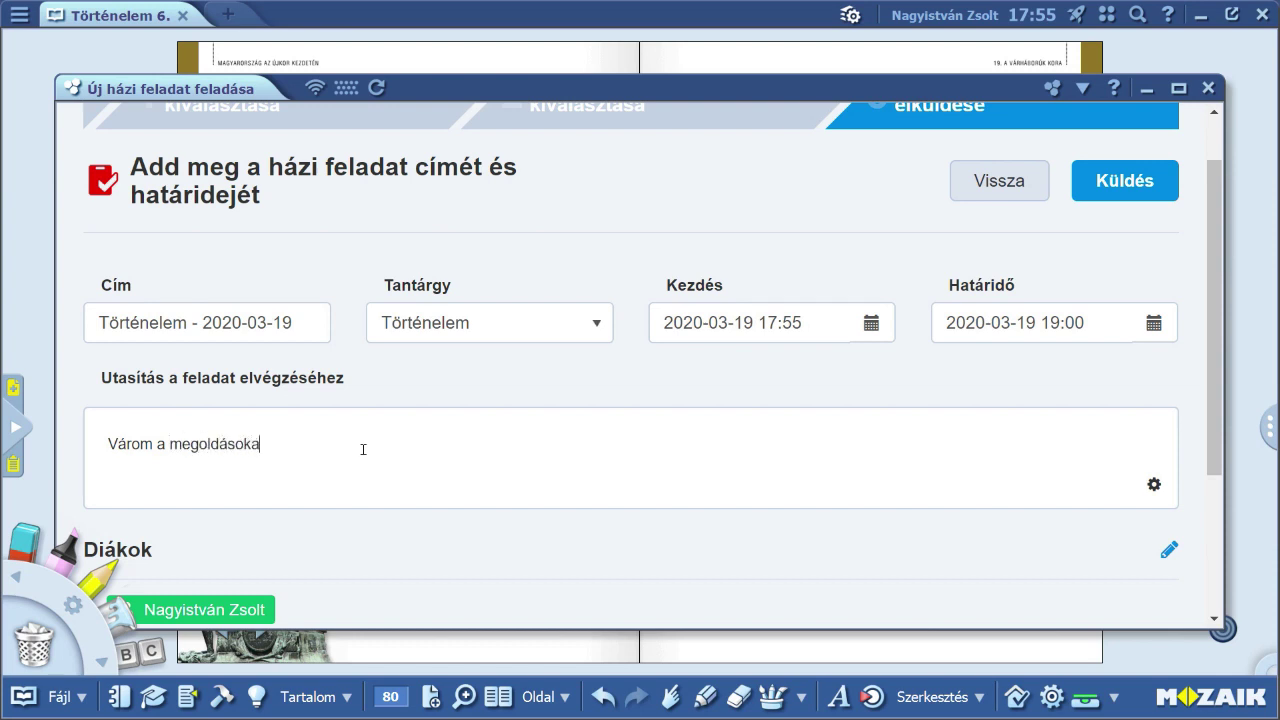
type("t! Csak ügyesen!")
left_click(1128, 198)
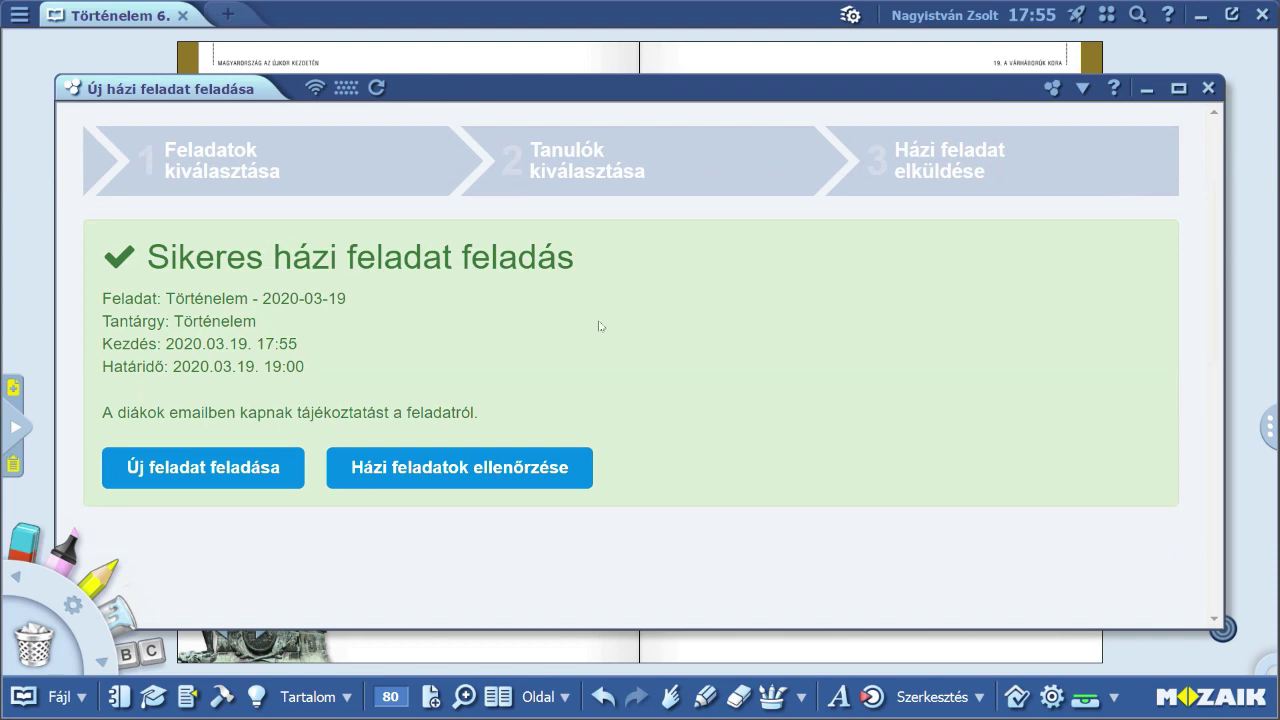
left_click(1209, 89)
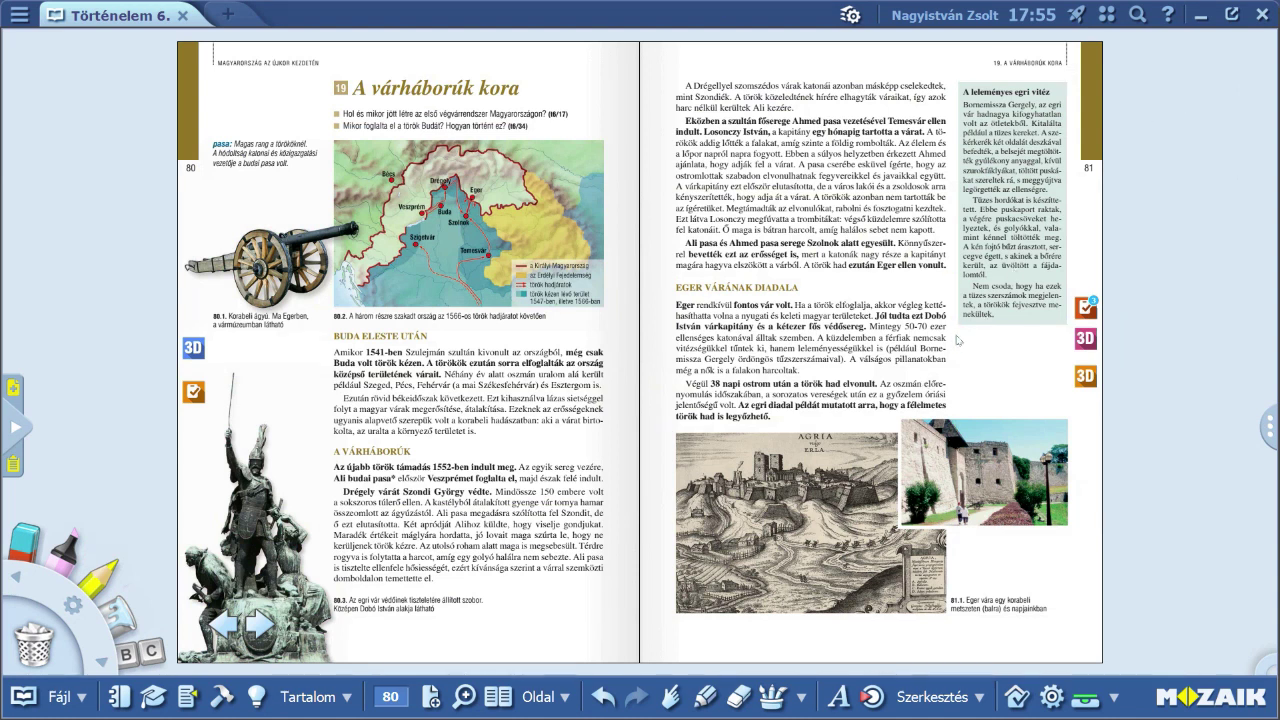
- Minimize mozaBook, switch to Chrome, and view the YouTube playlist "mozaWeb/mozaBook használatát bemutató videók"
left_click(1203, 20)
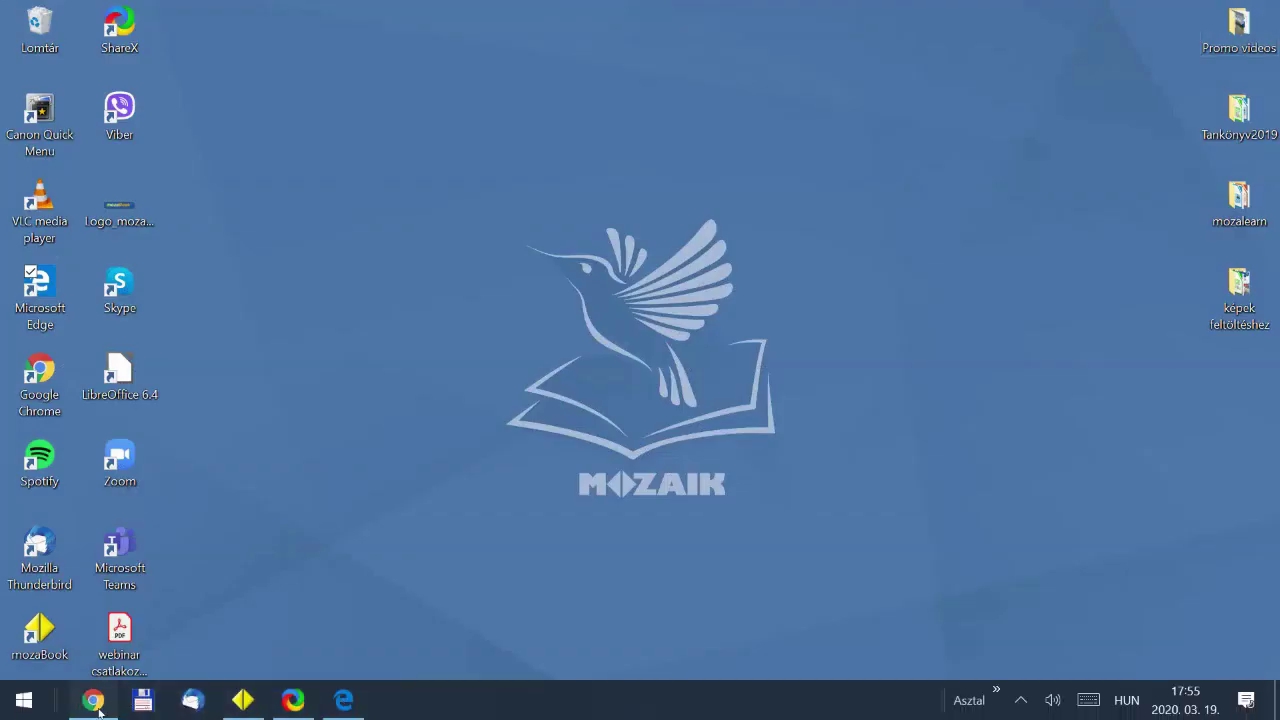
left_click(96, 702)
left_click(372, 15)
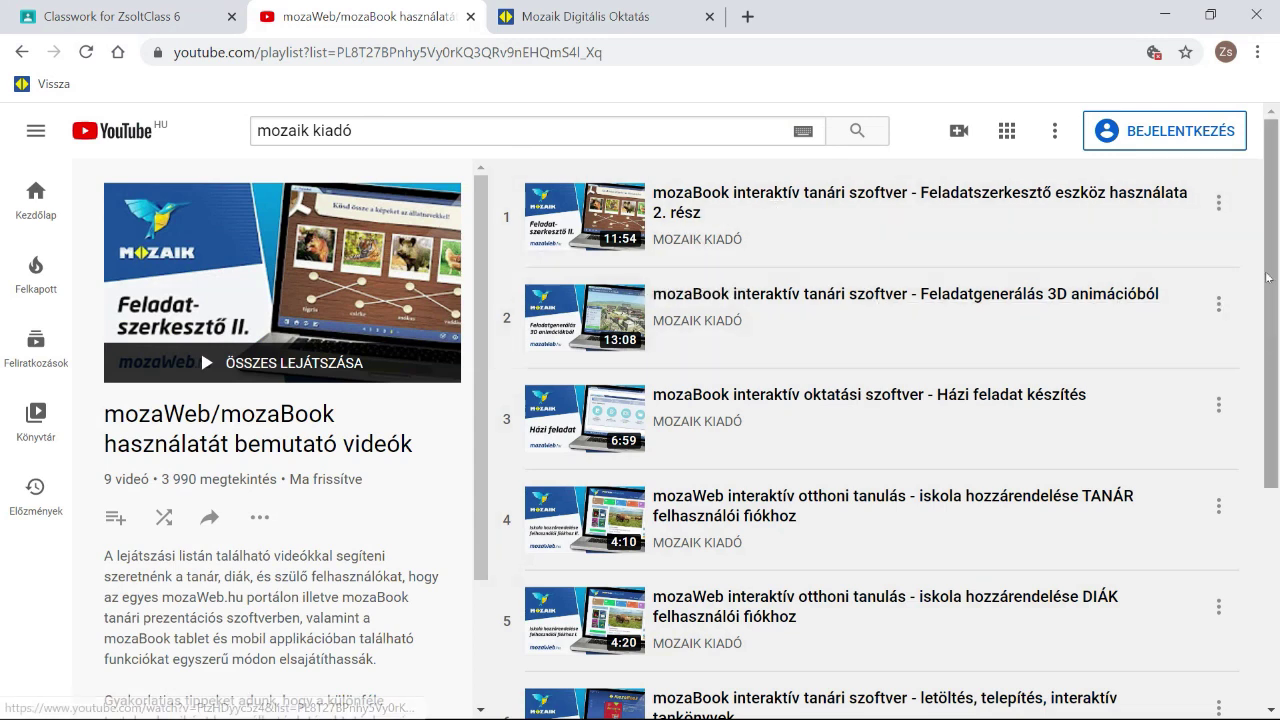
mouse_move(1277, 265)
left_mouse_down()
mouse_move(1277, 488)
mouse_move(1272, 246)
left_mouse_up()
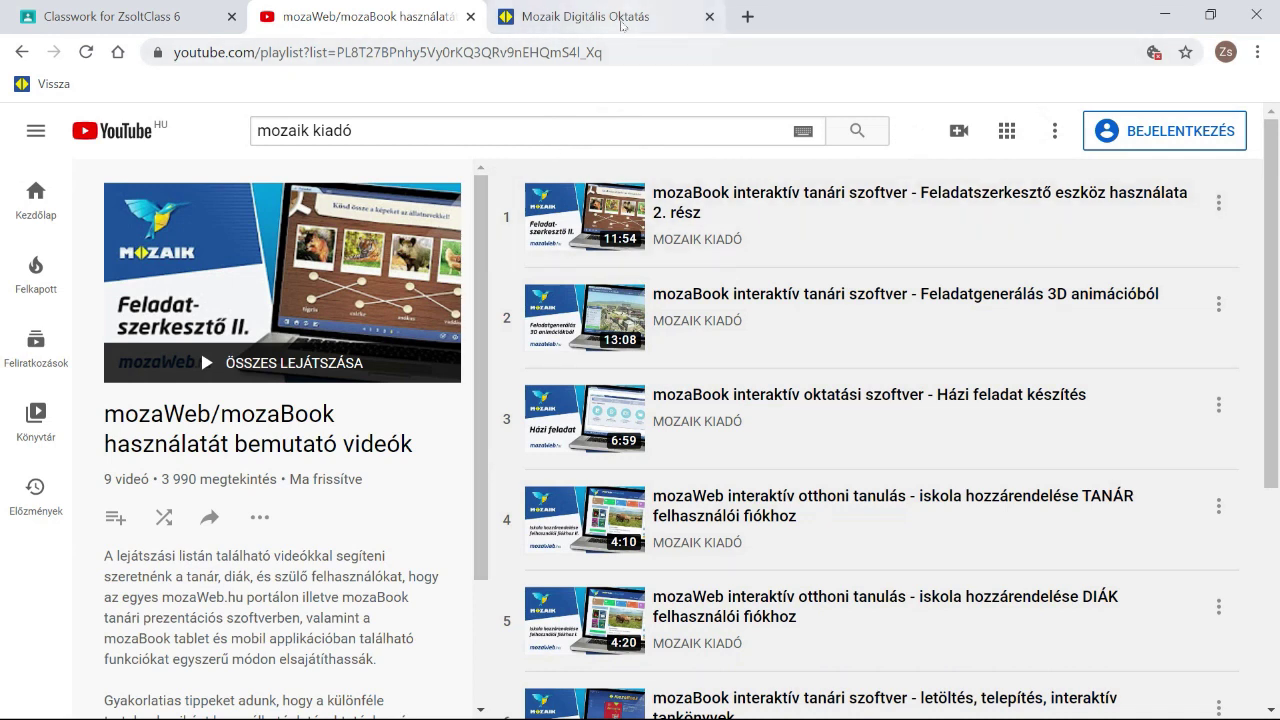
- On the Mozaik site, open the "Segíthetünk?" help page and its "Területi képviselőink elérhetőségei" contact page
left_click(580, 16)
left_click_drag(1276, 166, 1266, 686)
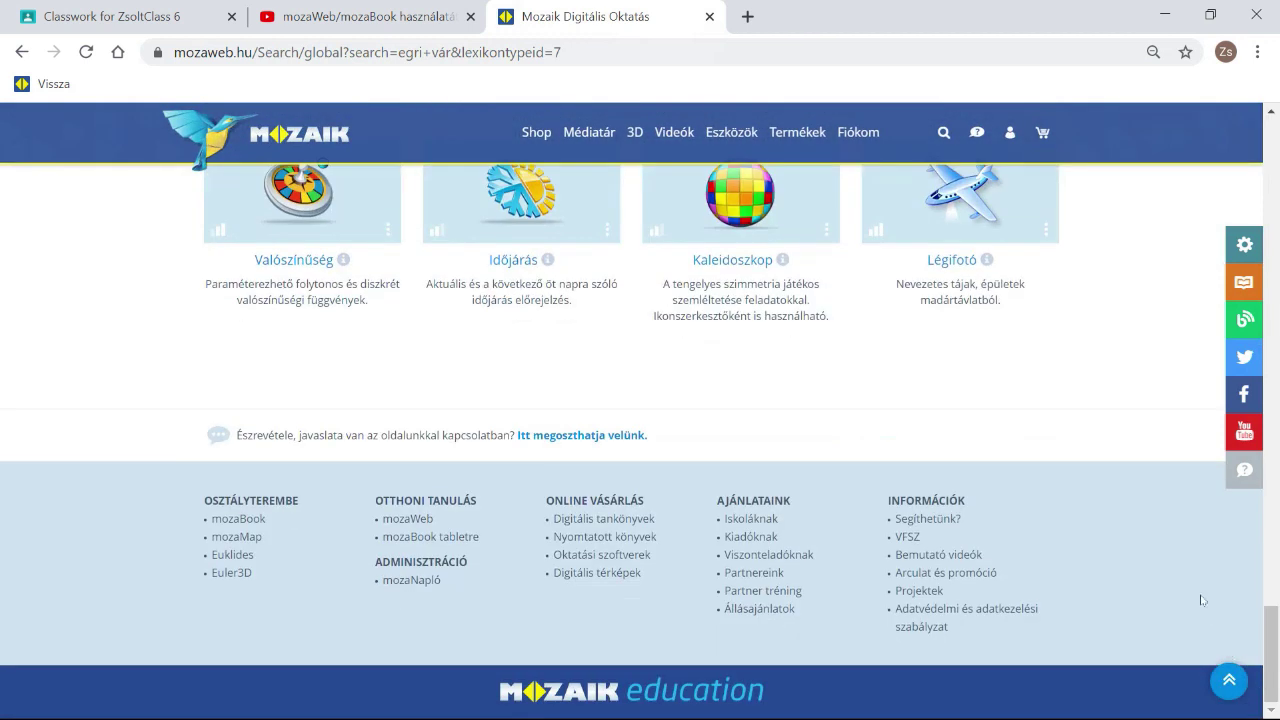
left_click(938, 518)
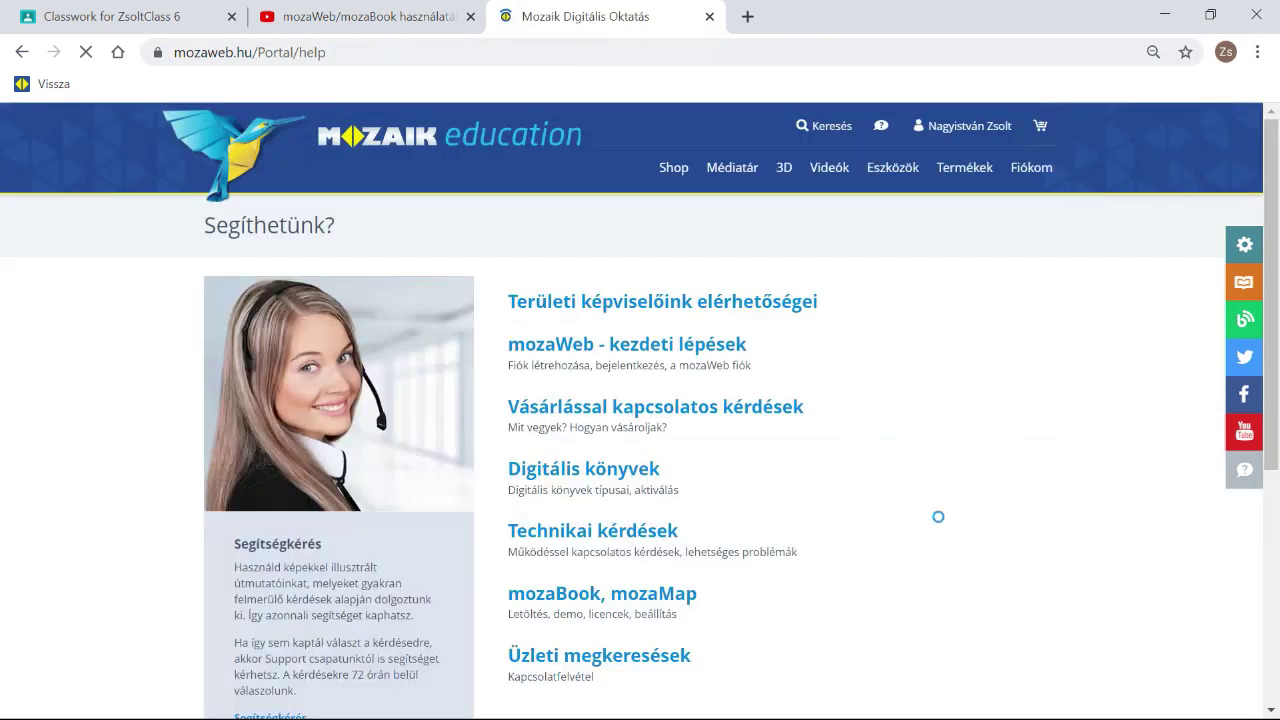
left_click(680, 306)
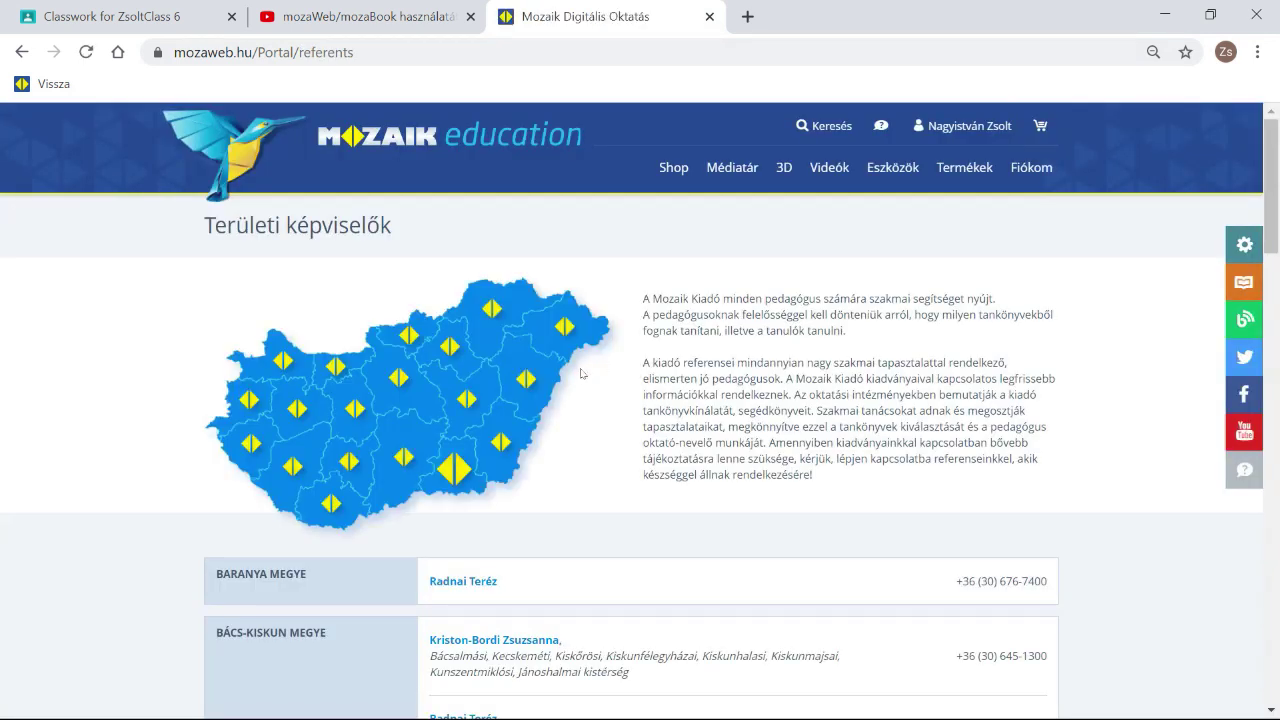
- Examine the county-by-county list of regional representatives and their contact details
scroll(577, 376, "down", 5)
scroll(577, 376, "down", 9)
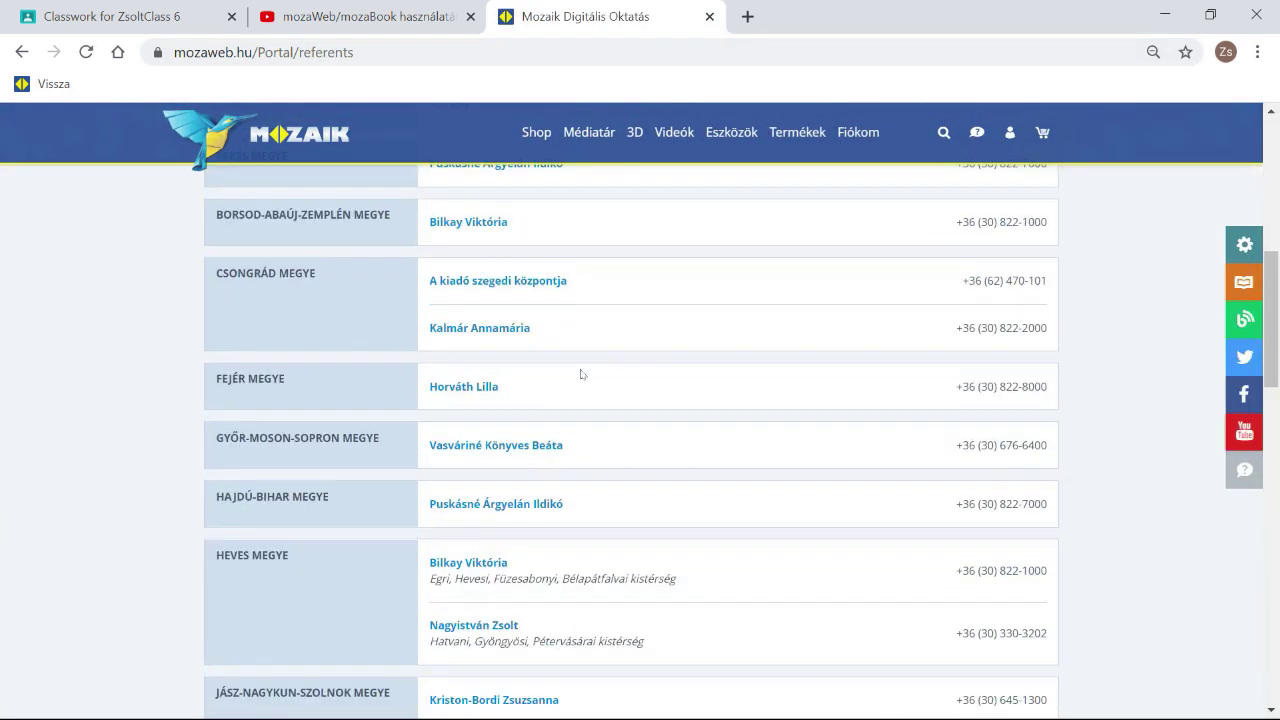
scroll(582, 376, "down", 7)
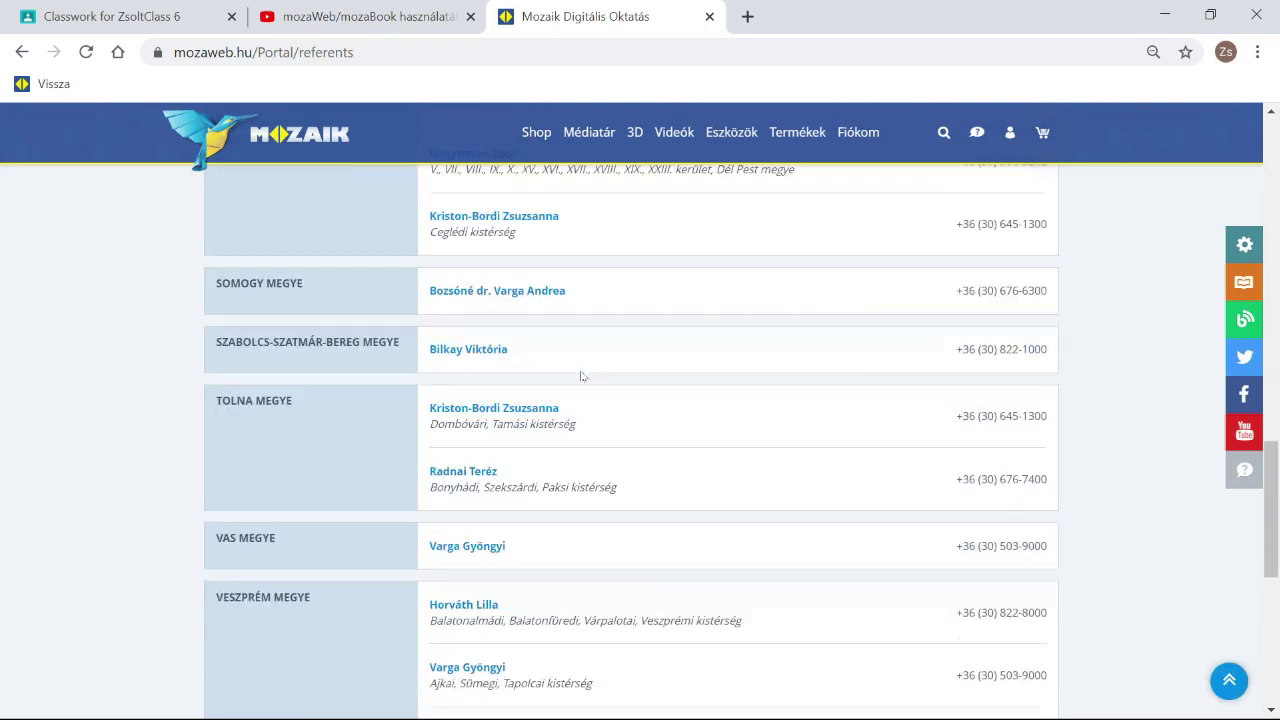
scroll(582, 376, "up", 3)
scroll(582, 376, "up", 18)
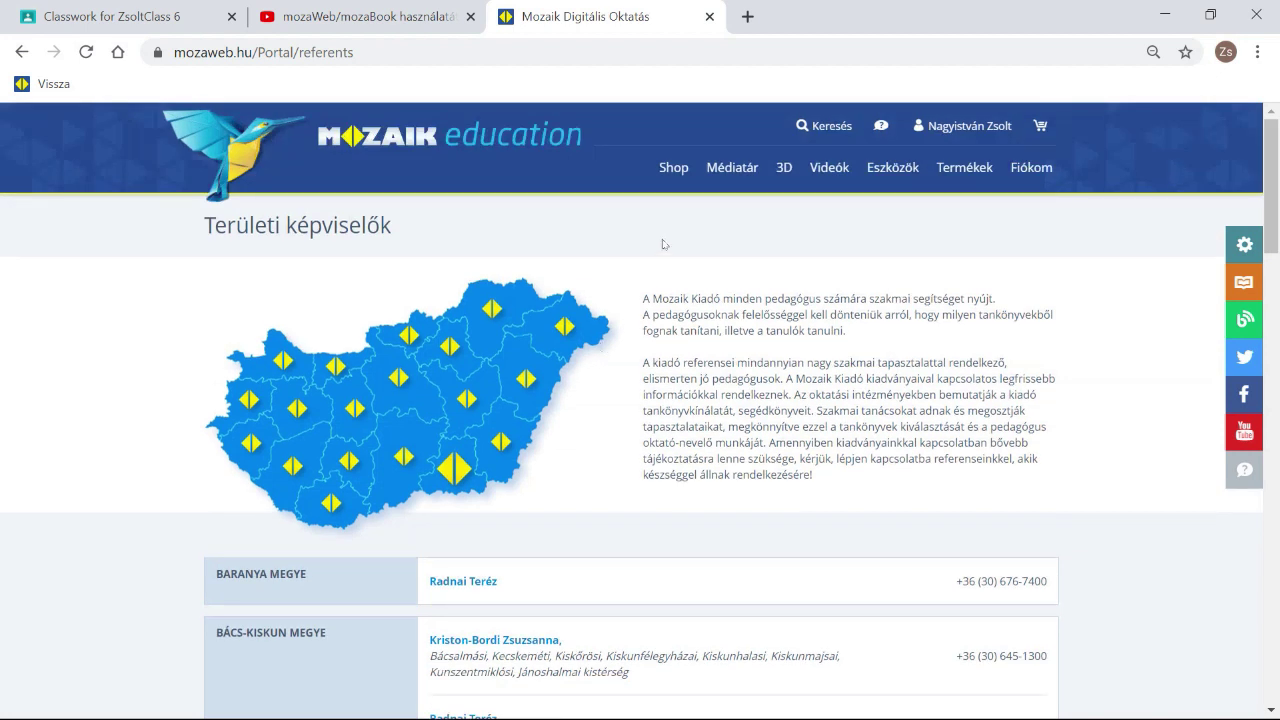
scroll(671, 243, "down", 1)
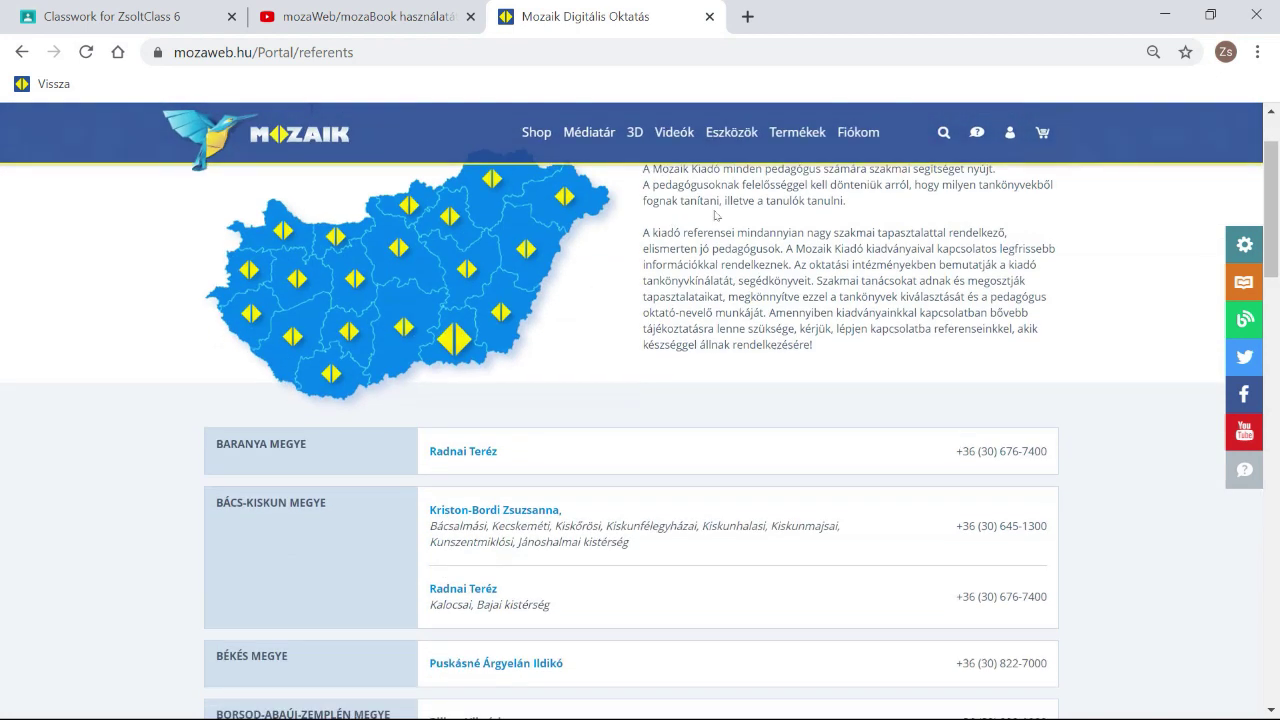
scroll(715, 215, "down", 2)
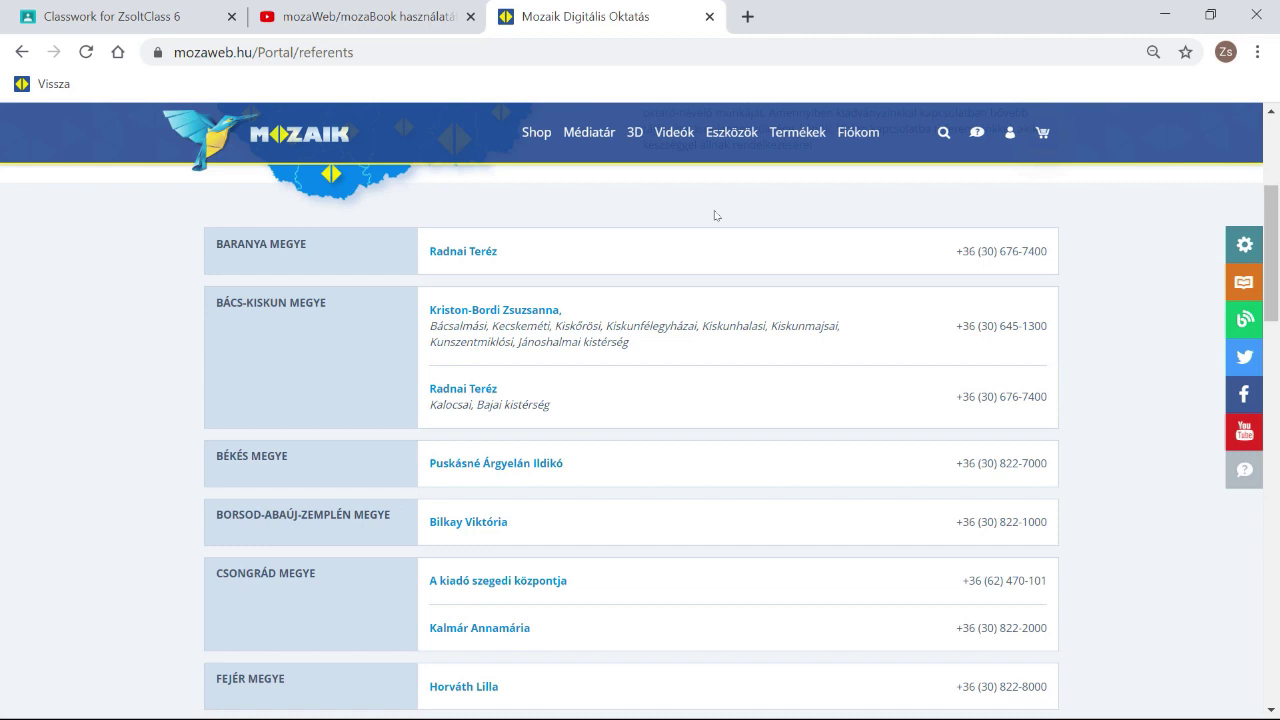
scroll(715, 215, "down", 1)
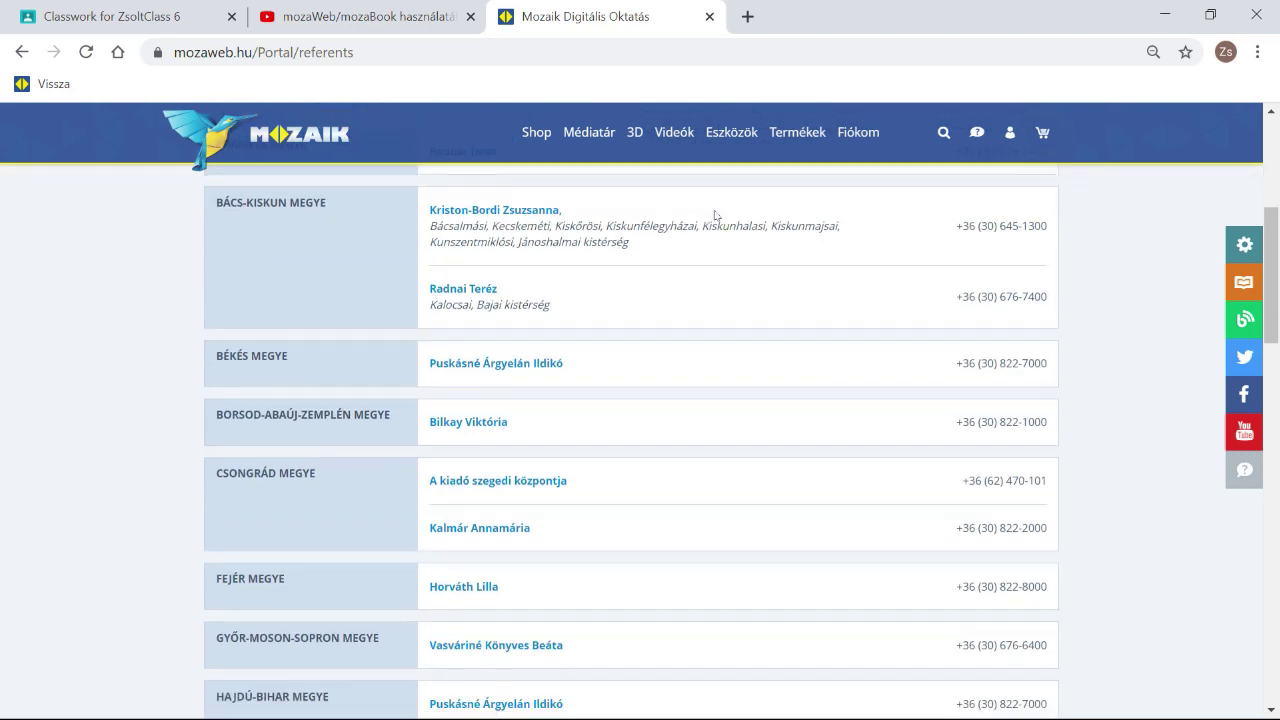